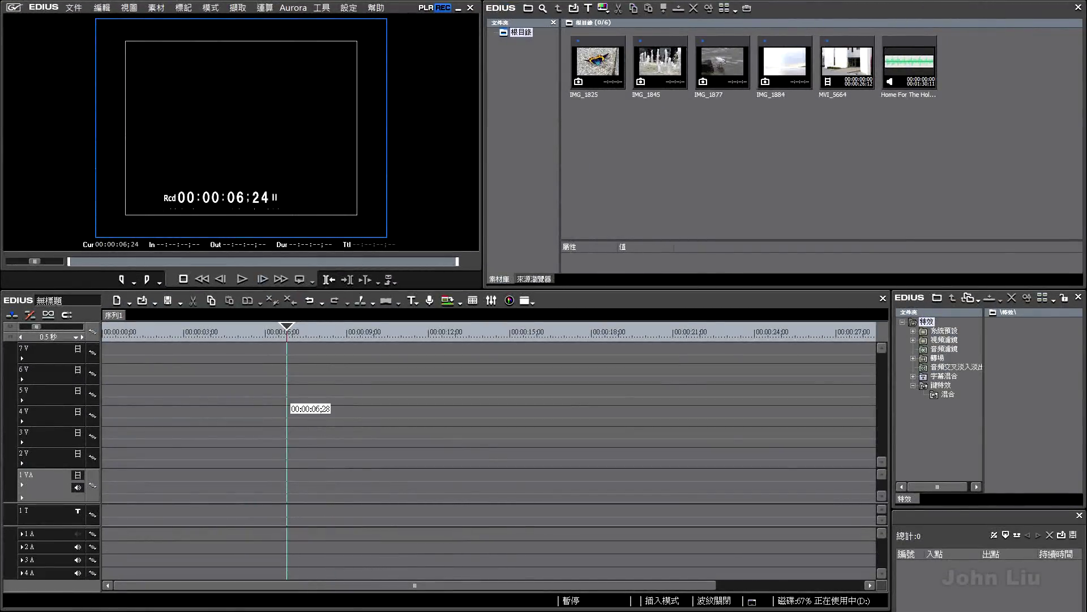
- Examine the video tracks by selecting the headers of 2V, 3V and 1VA in turn
left_click(289, 396)
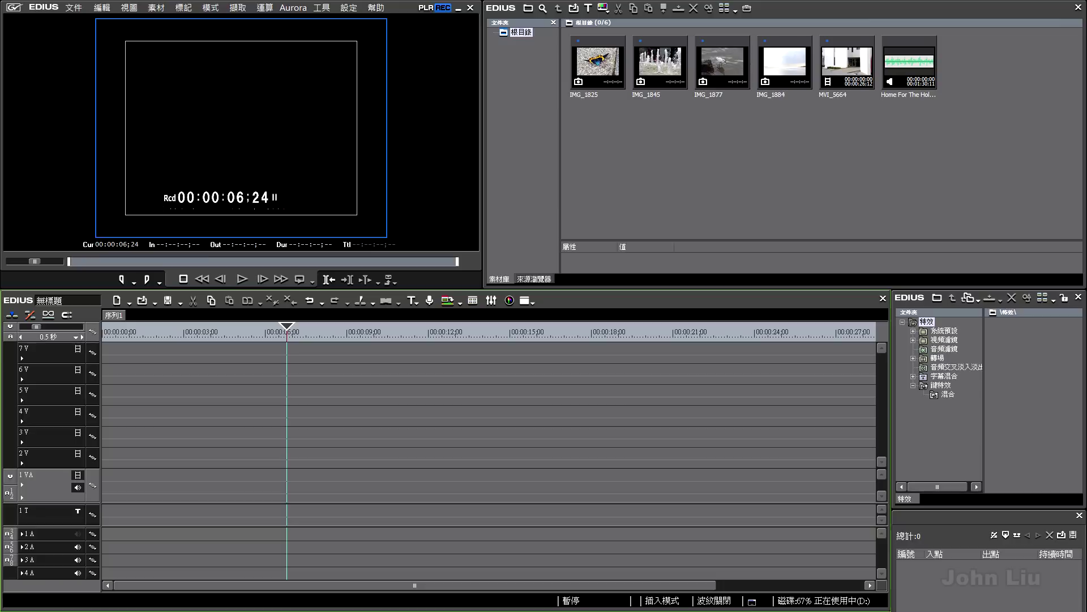
left_click(47, 457)
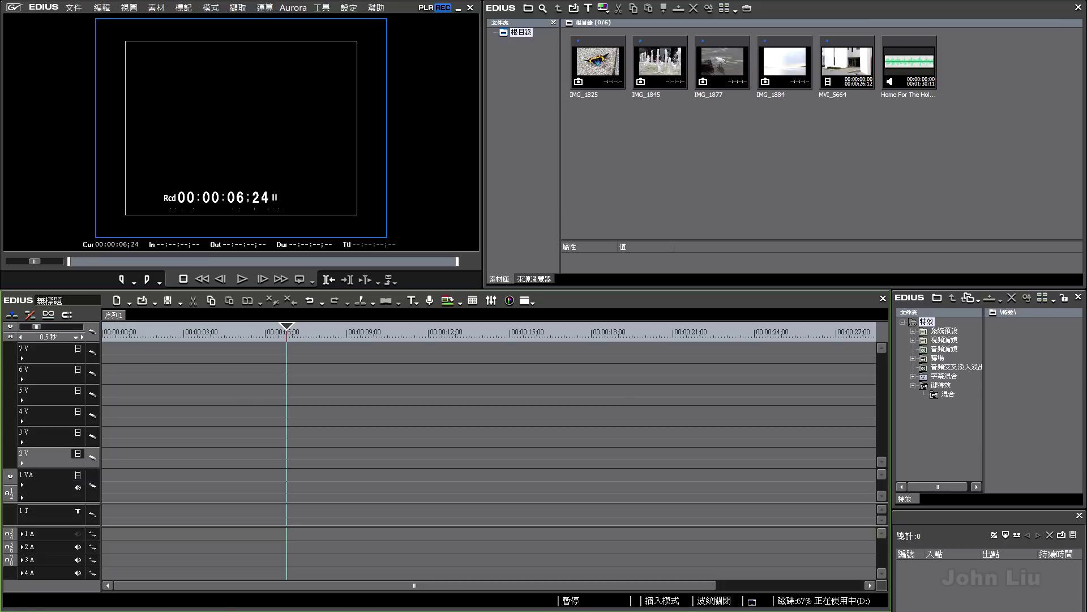
left_click(46, 436)
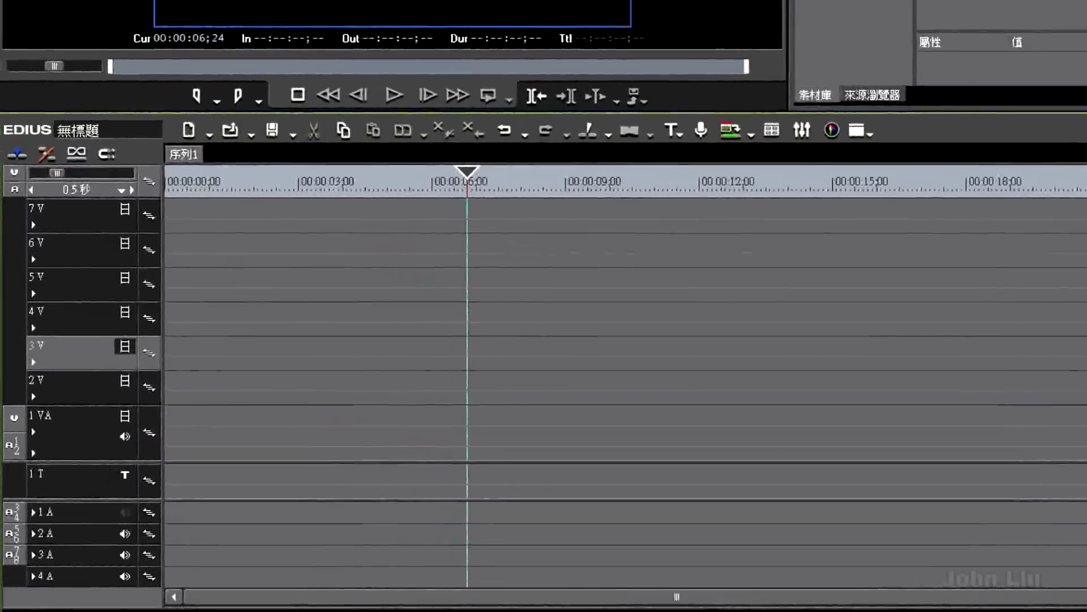
left_click(47, 481)
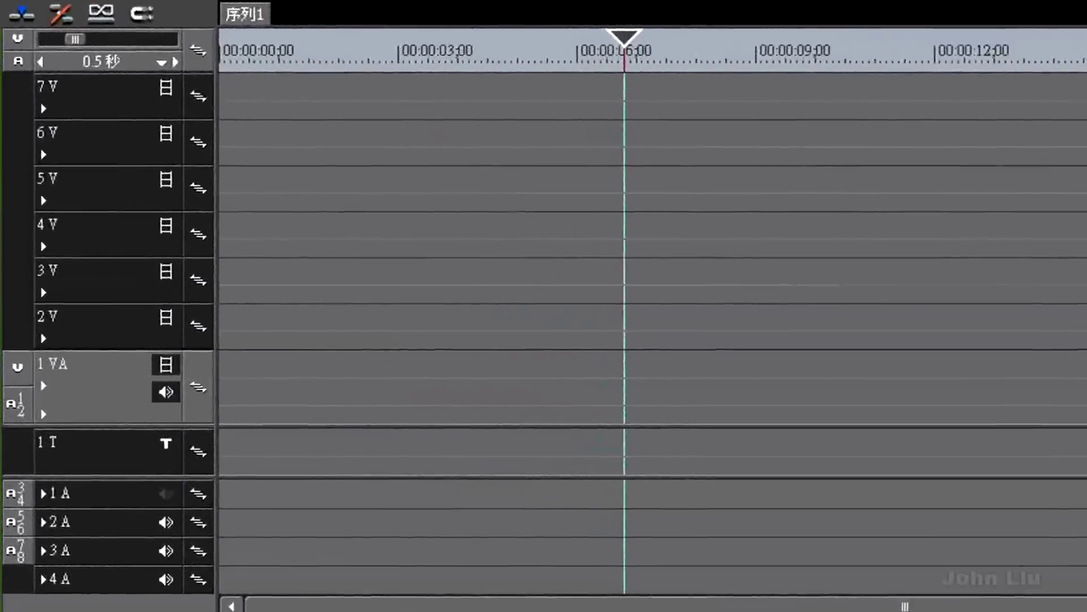
left_click(102, 322)
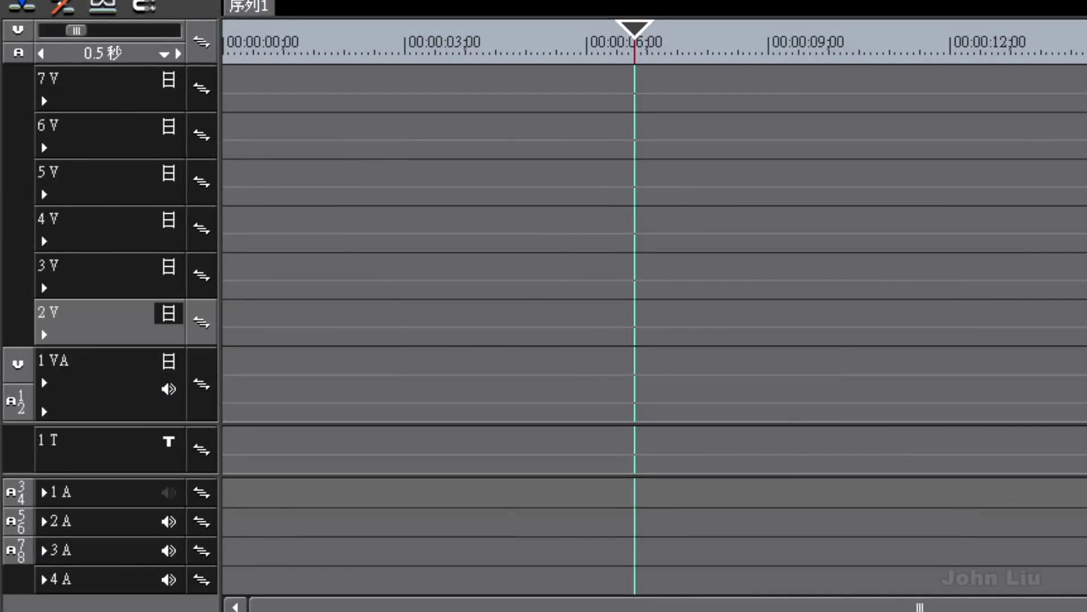
left_click(108, 377)
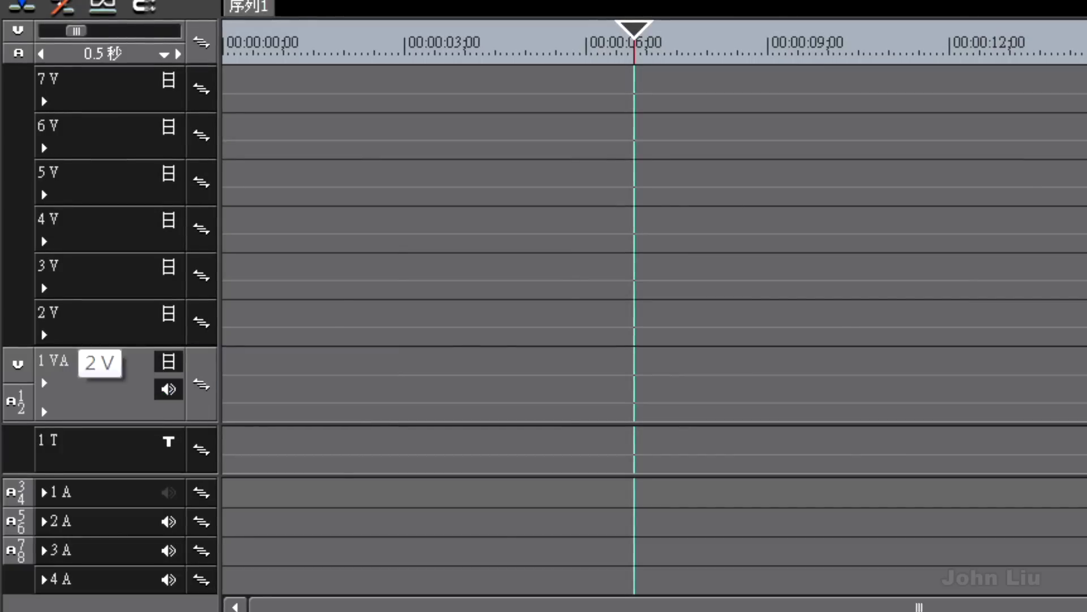
left_click(79, 327)
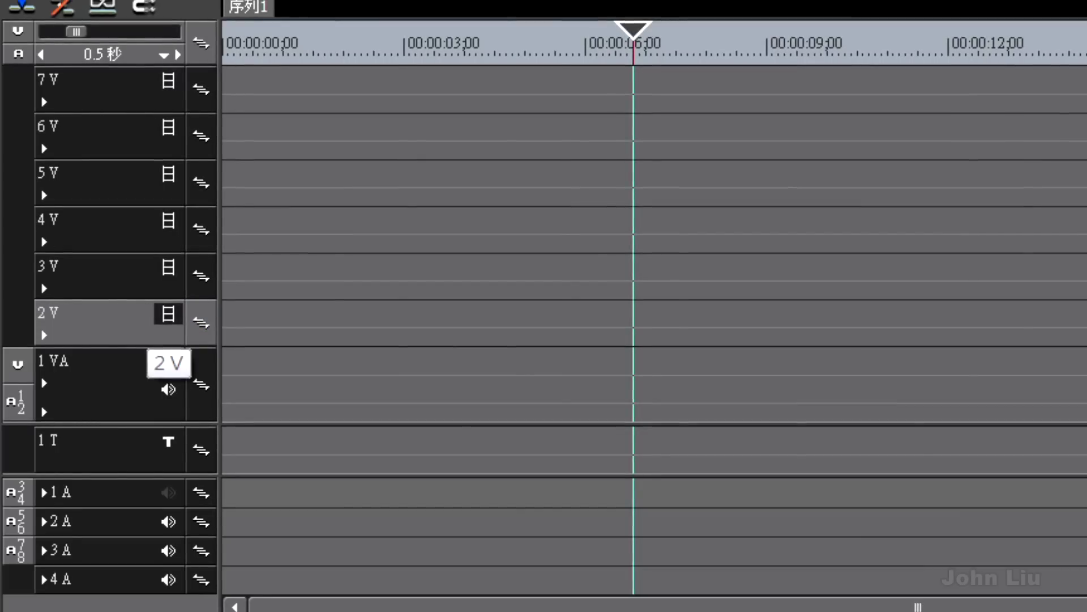
- Examine the audio tracks 1A, 2A and 3A and the title track 1T by selecting each of them
left_click(168, 492)
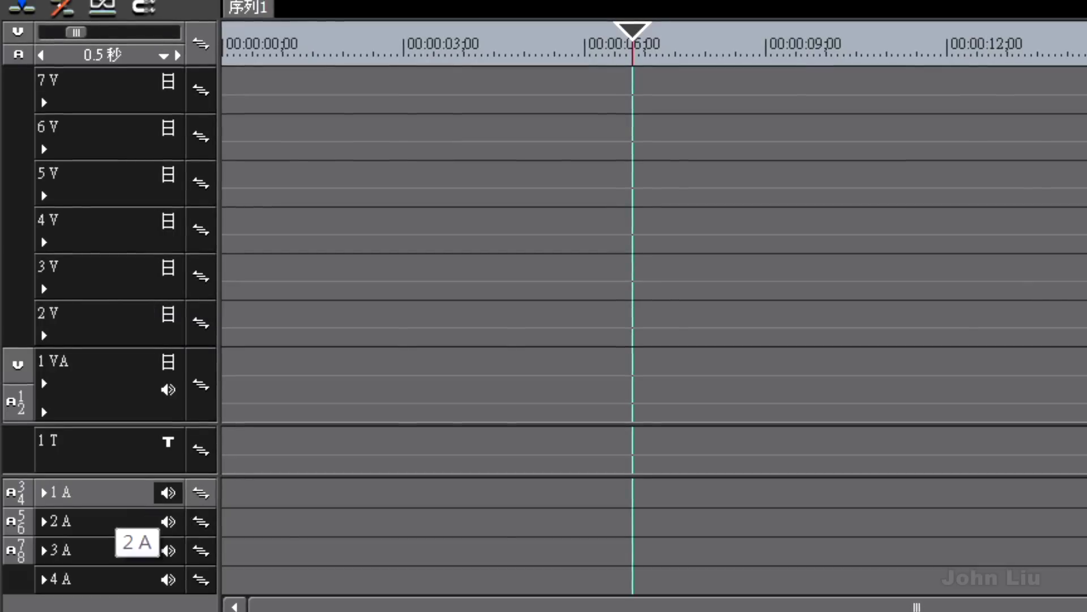
left_click(116, 519)
left_click(168, 550)
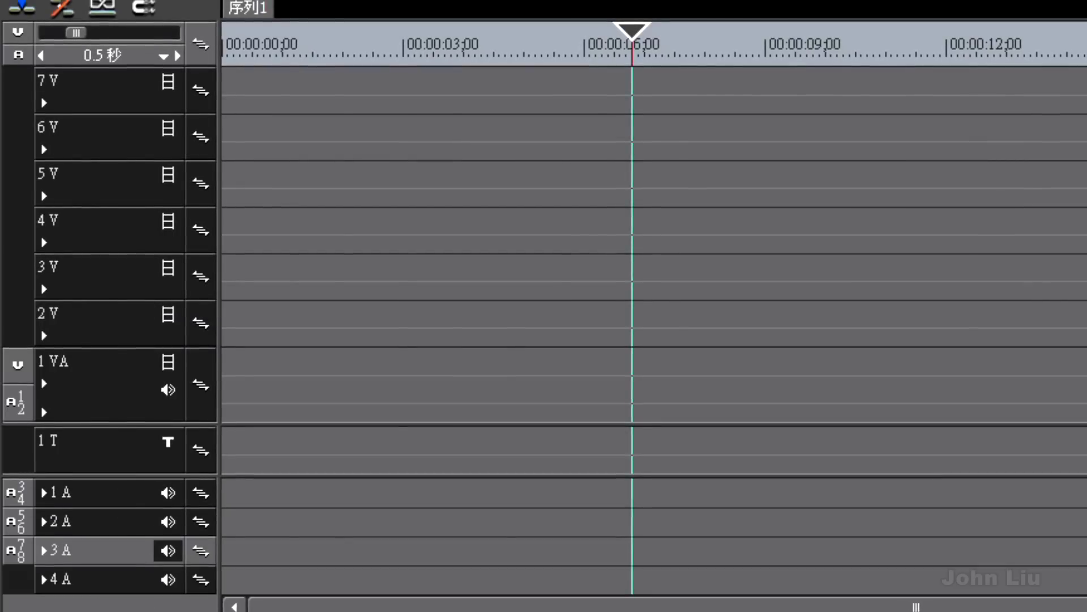
left_click(122, 521)
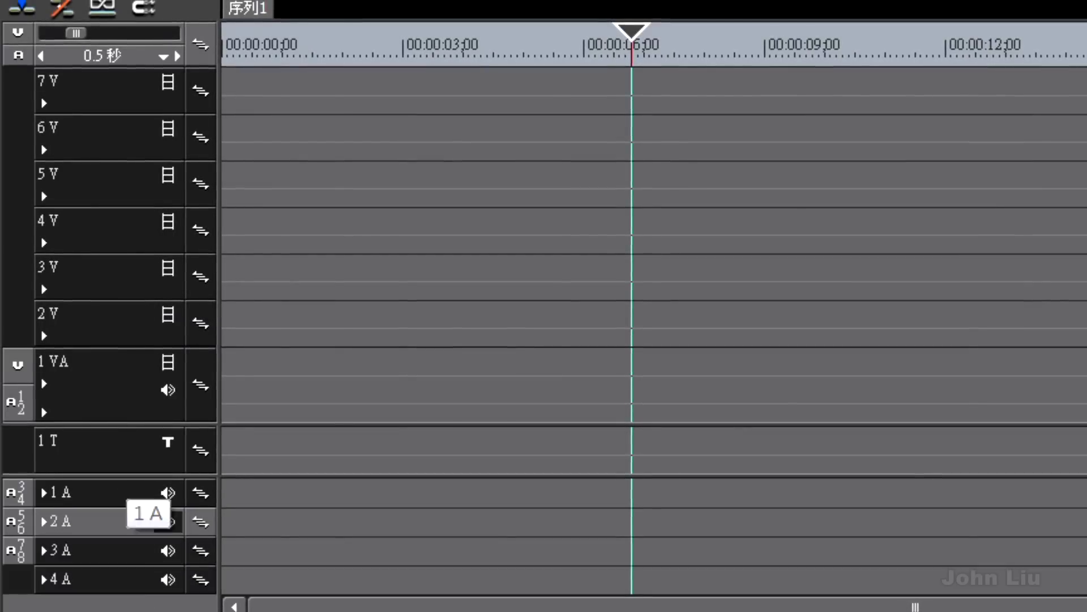
left_click(168, 492)
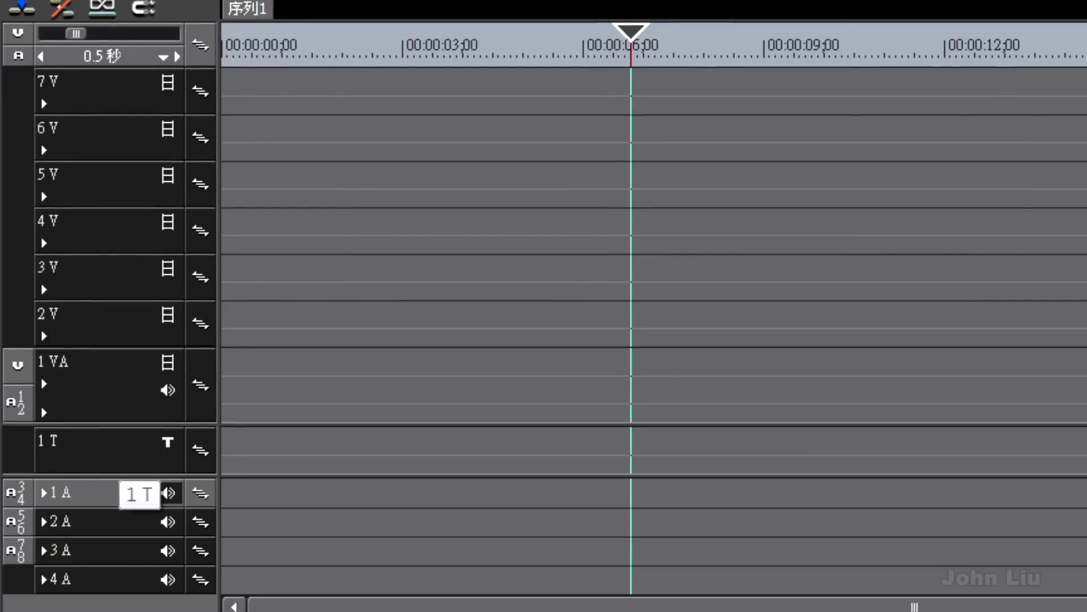
left_click(121, 459)
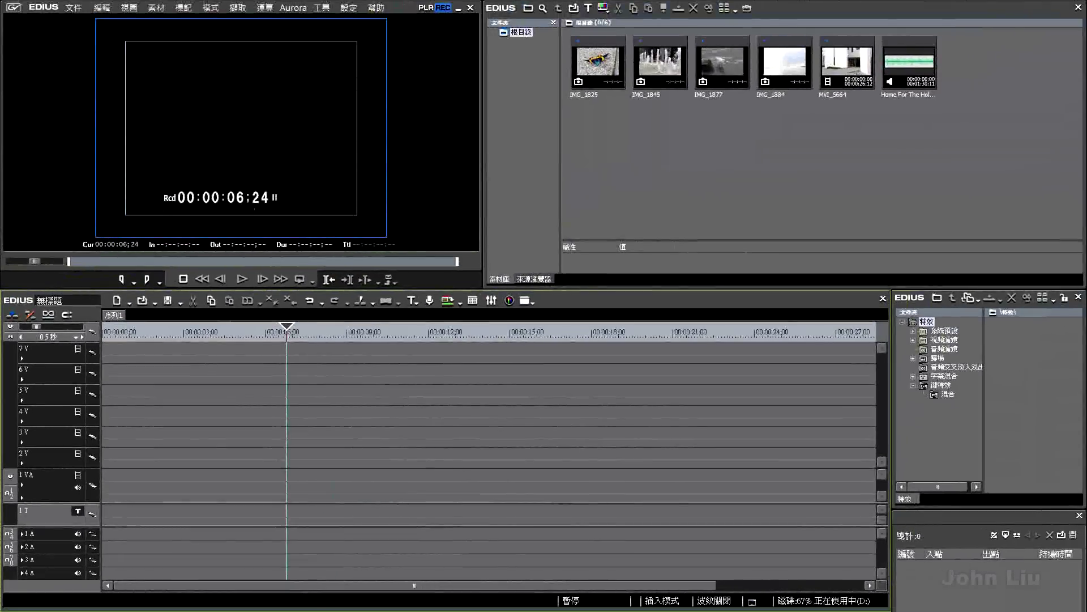
- Place the IMG_1825 image on video track 4V at the start of the timeline
left_click(598, 62)
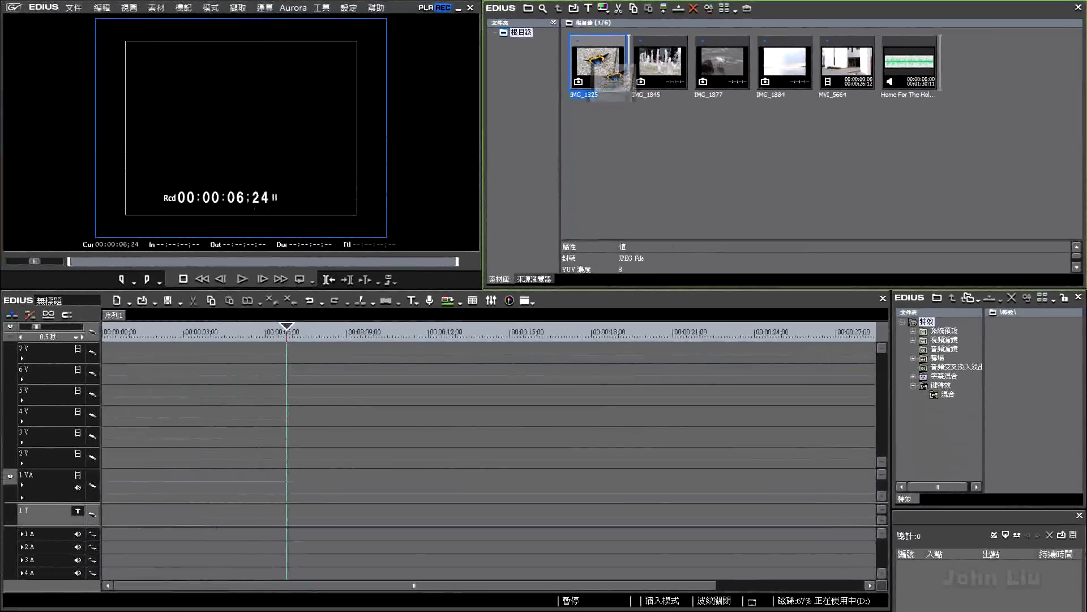
left_click_drag(252, 106, 259, 346)
left_click_drag(602, 202, 169, 415)
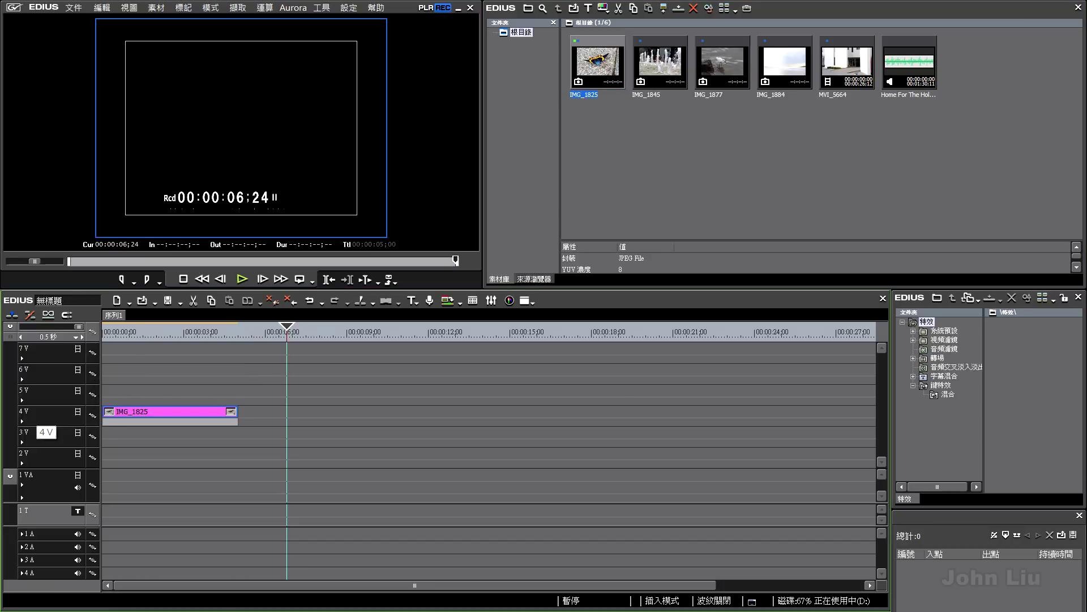
- Delete the three empty video tracks above the IMG_1825 clip's track
right_click(54, 396)
mouse_move(75, 403)
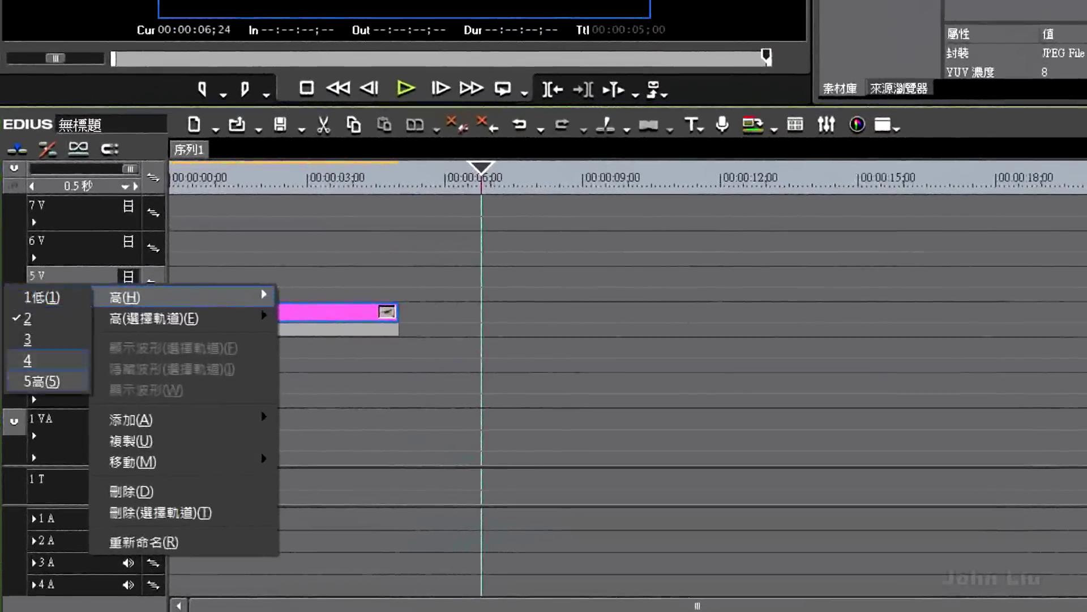
left_click(130, 492)
left_click(31, 253)
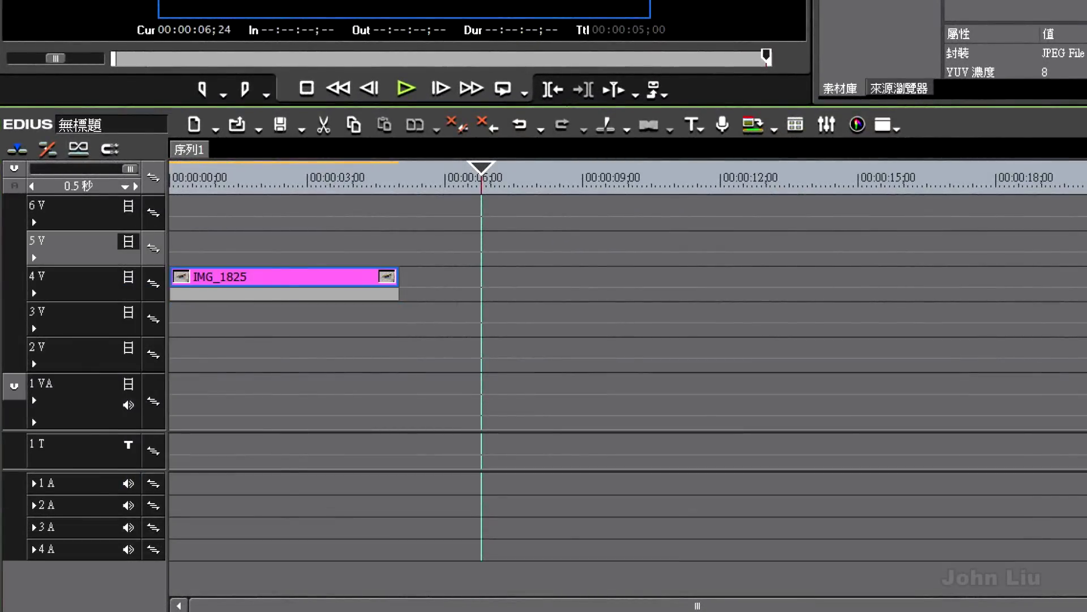
right_click(99, 256)
left_click(141, 463)
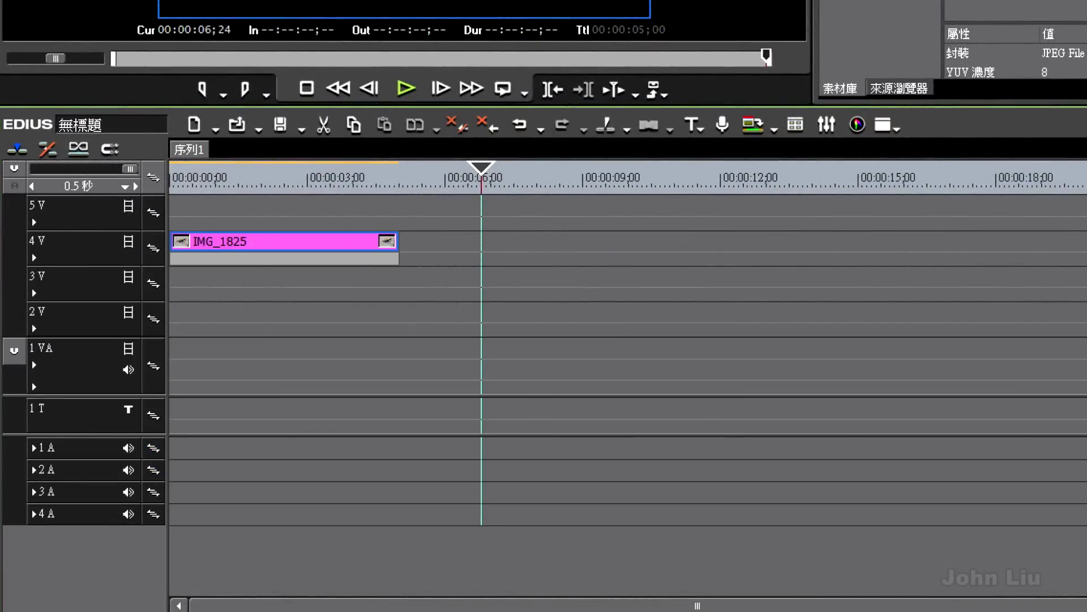
right_click(85, 199)
right_click(69, 212)
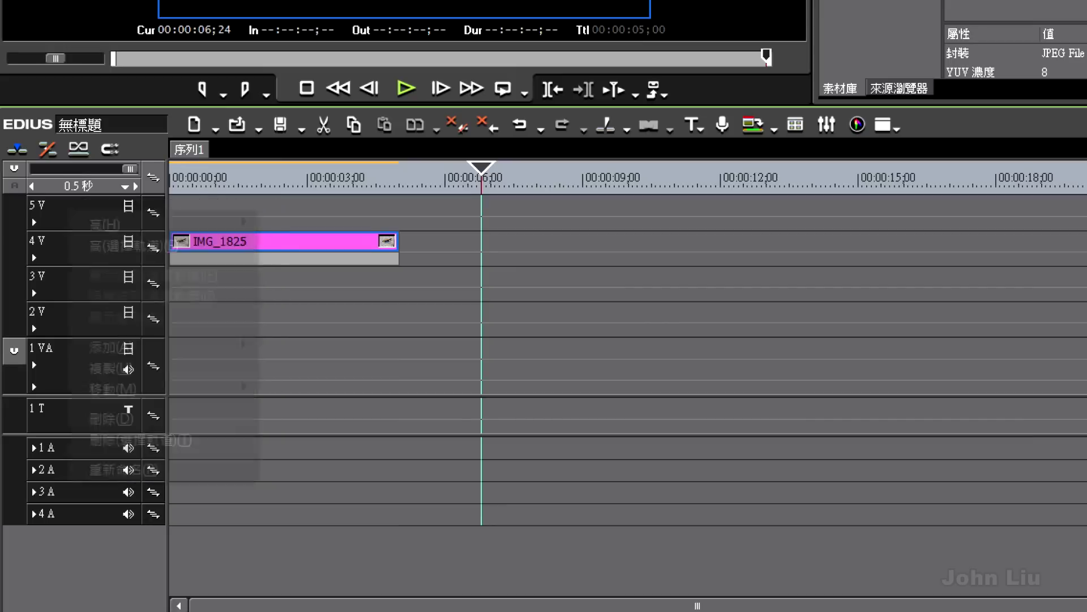
left_click(113, 419)
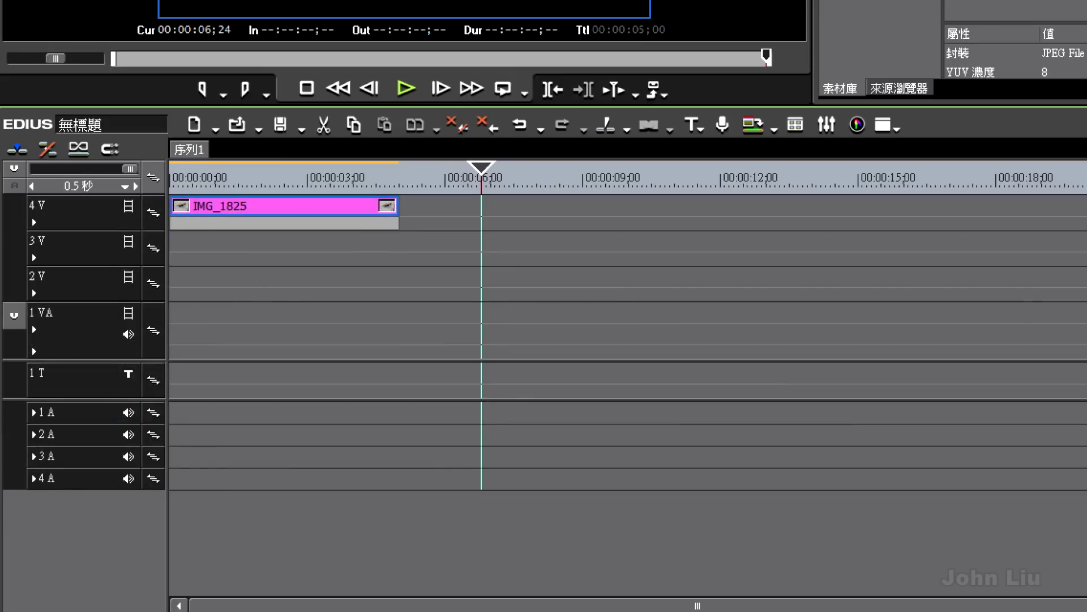
- Delete the two empty video tracks between the IMG_1825 clip's track and 1VA
right_click(92, 284)
left_click(75, 281)
right_click(75, 281)
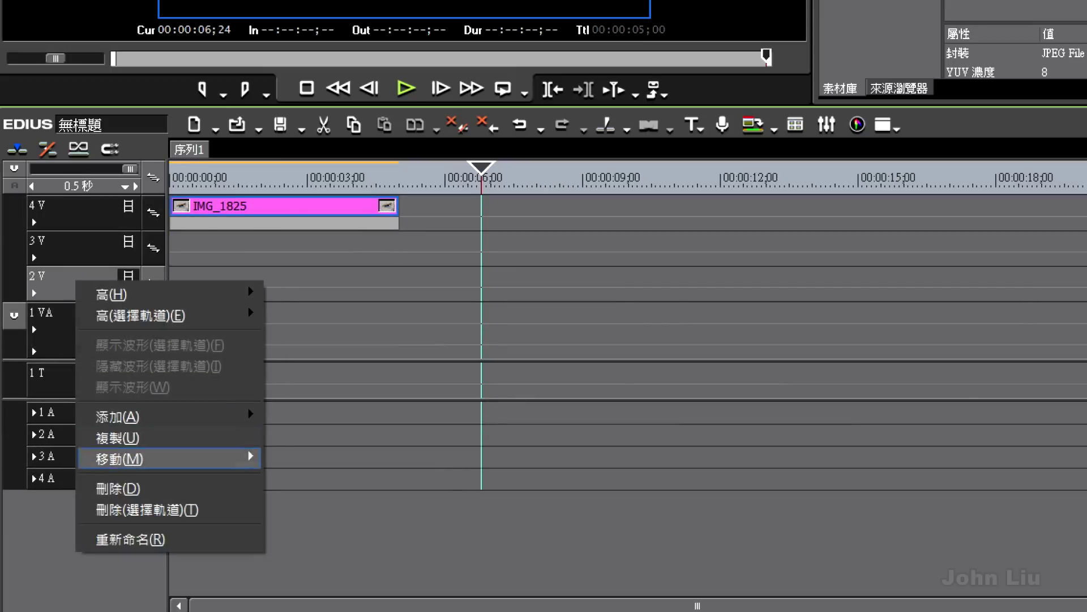
left_click(116, 488)
right_click(99, 247)
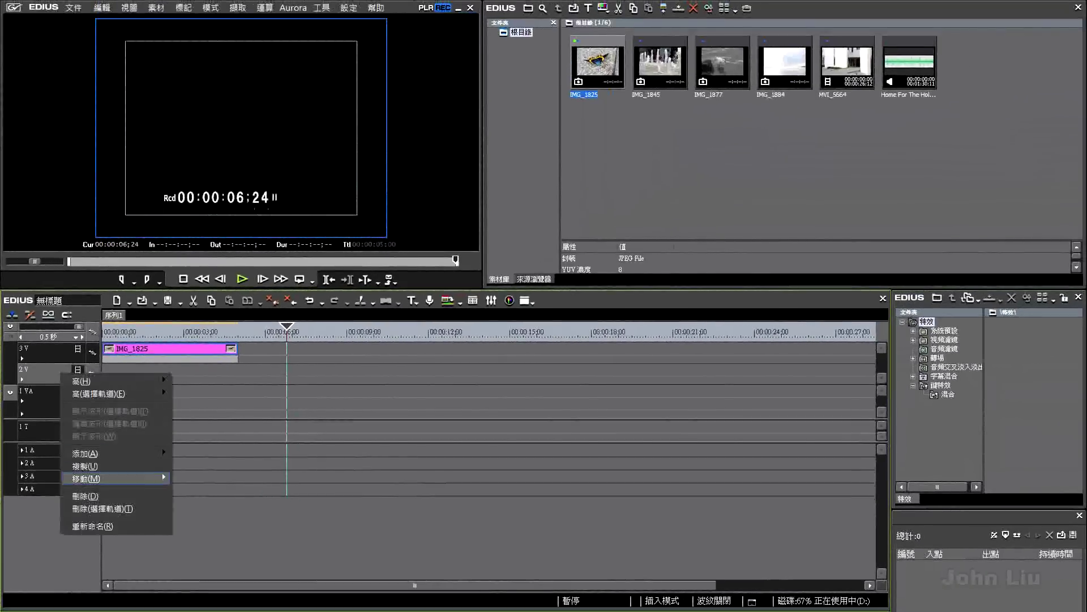
left_click(113, 508)
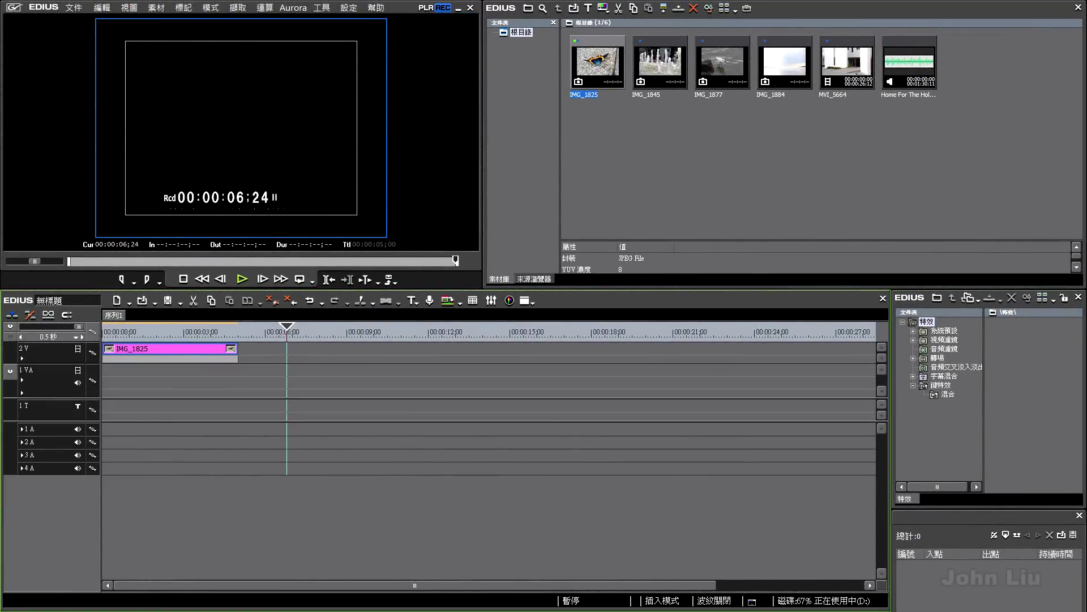
- Add 2 new V tracks above the 1VA track
left_click(50, 380)
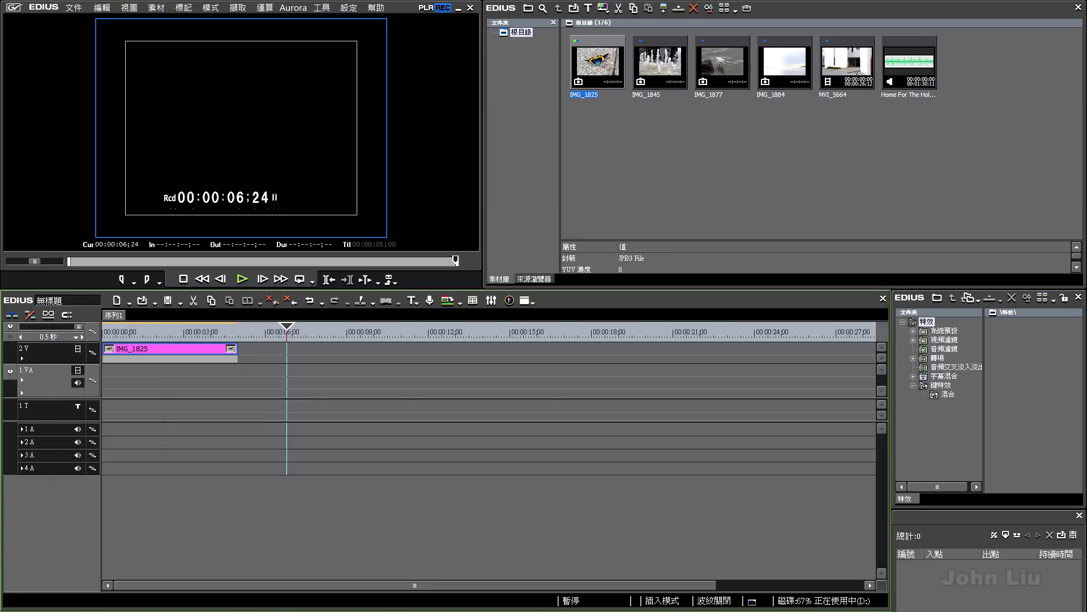
right_click(52, 381)
mouse_move(85, 462)
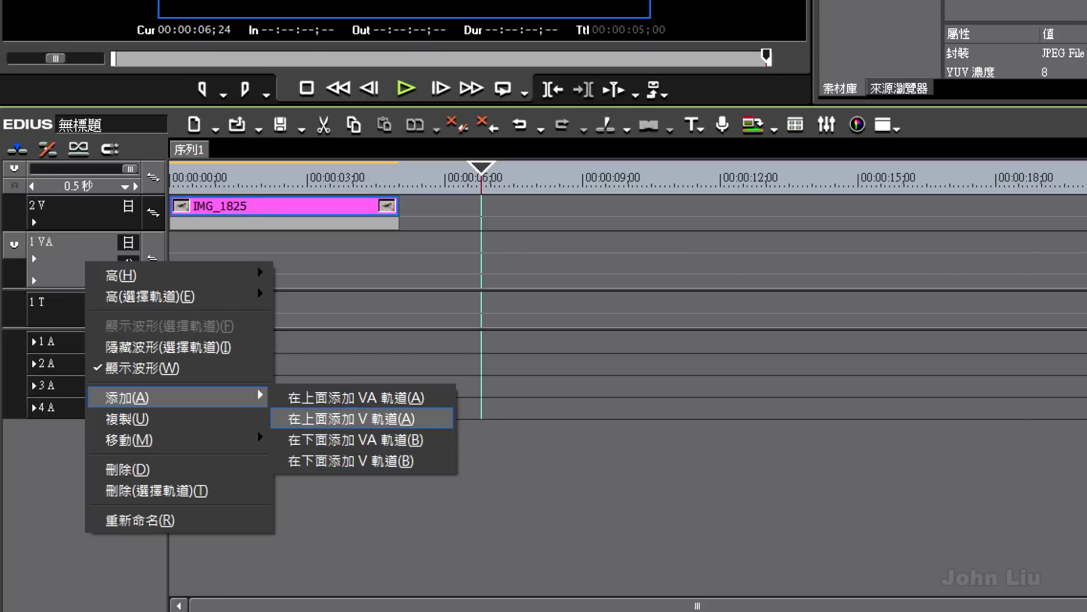
key("Return")
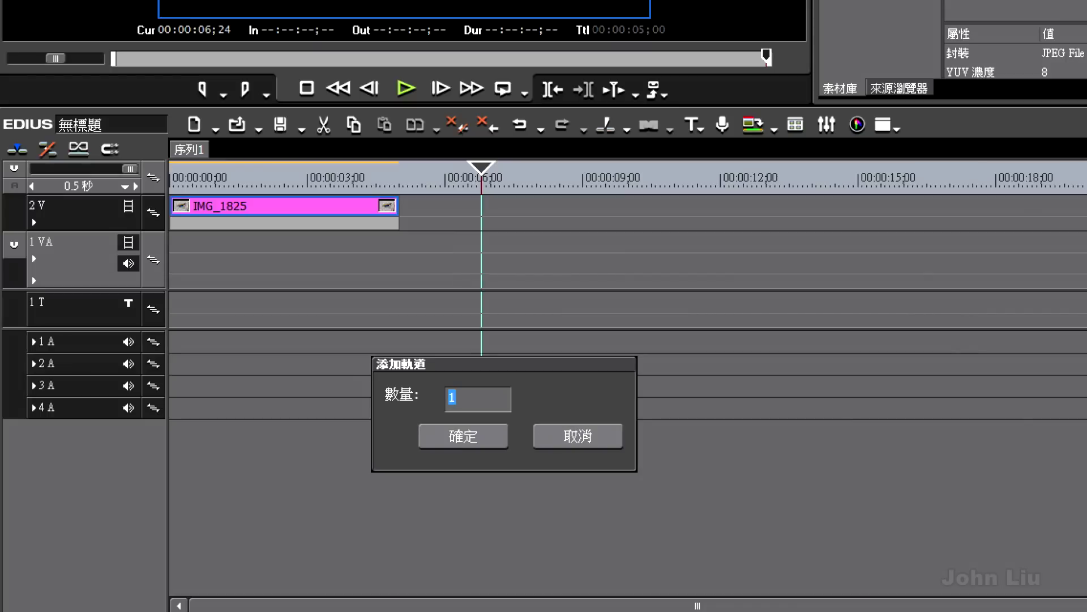
type("2")
key("Return")
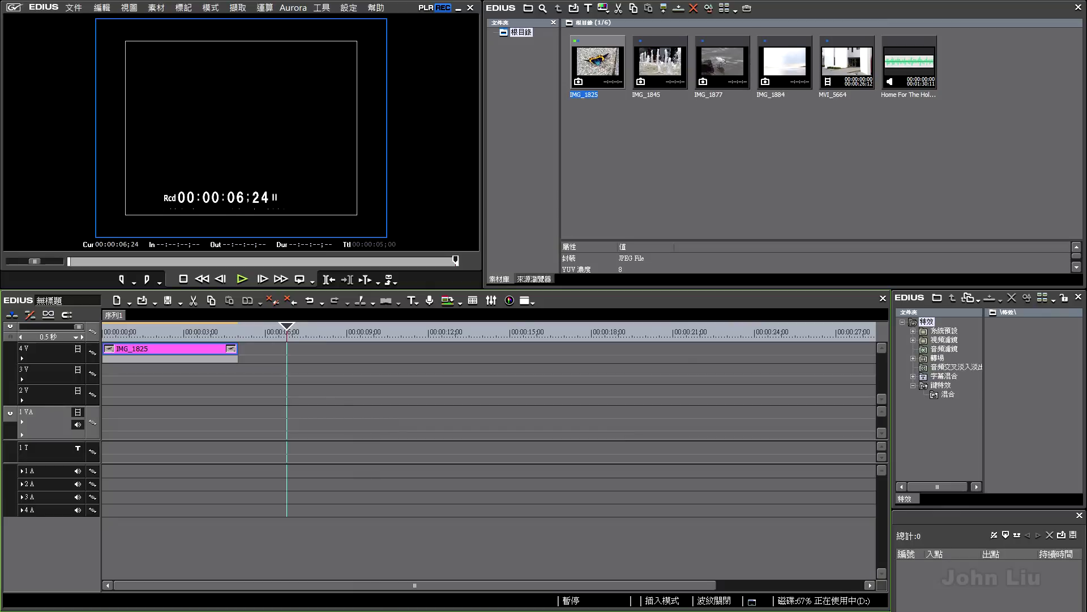
- Move the playhead to 00:00:02;14 on the IMG_1825 clip and open its video layout settings
left_click(186, 332)
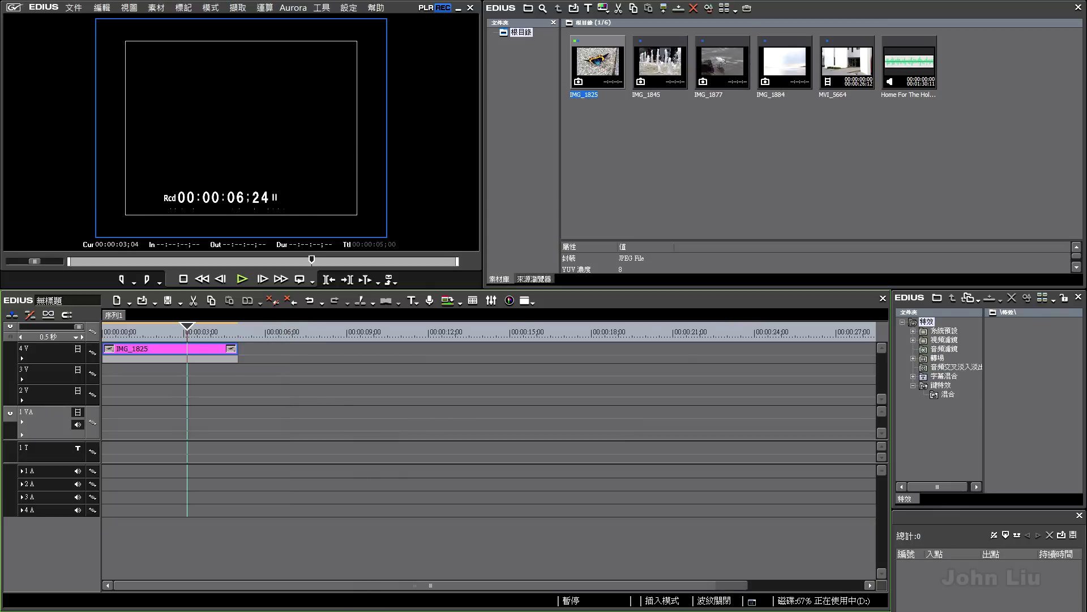
mouse_move(187, 330)
left_mouse_down()
mouse_move(152, 330)
mouse_move(237, 330)
mouse_move(114, 330)
mouse_move(169, 330)
left_mouse_up()
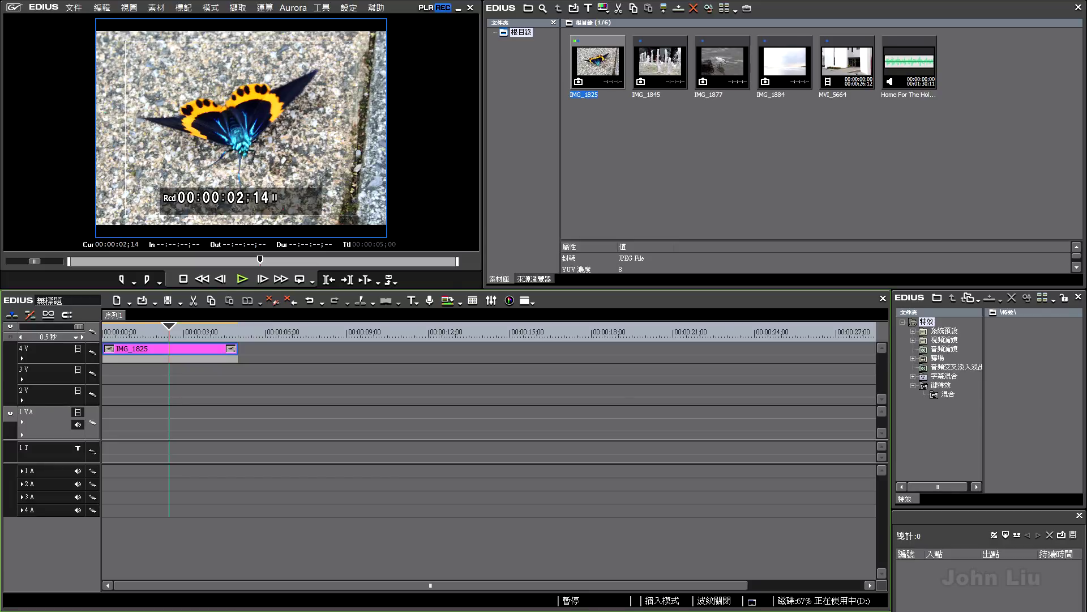
key("F7")
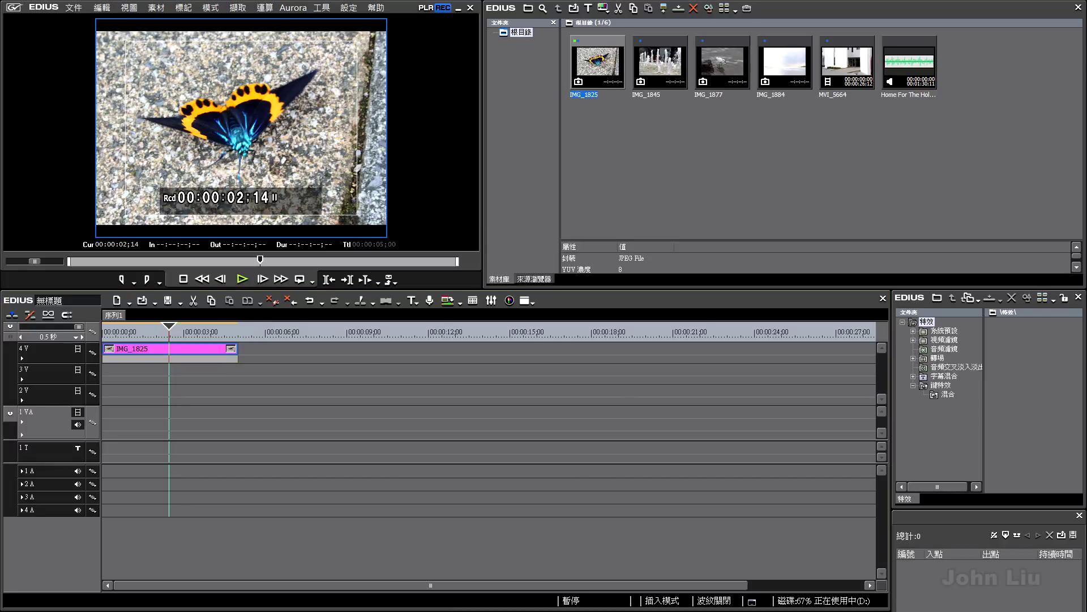
left_click_drag(550, 43, 543, 33)
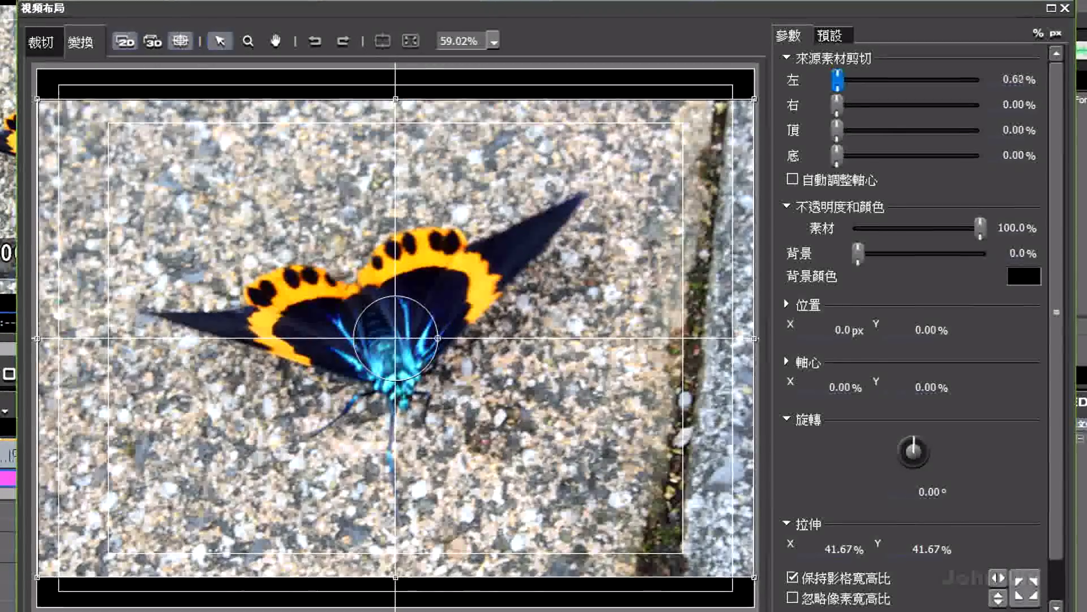
- Try out the image's source cropping, source opacity and background opacity, returning them to 0%, 100% and 0%
left_click_drag(812, 80, 837, 156)
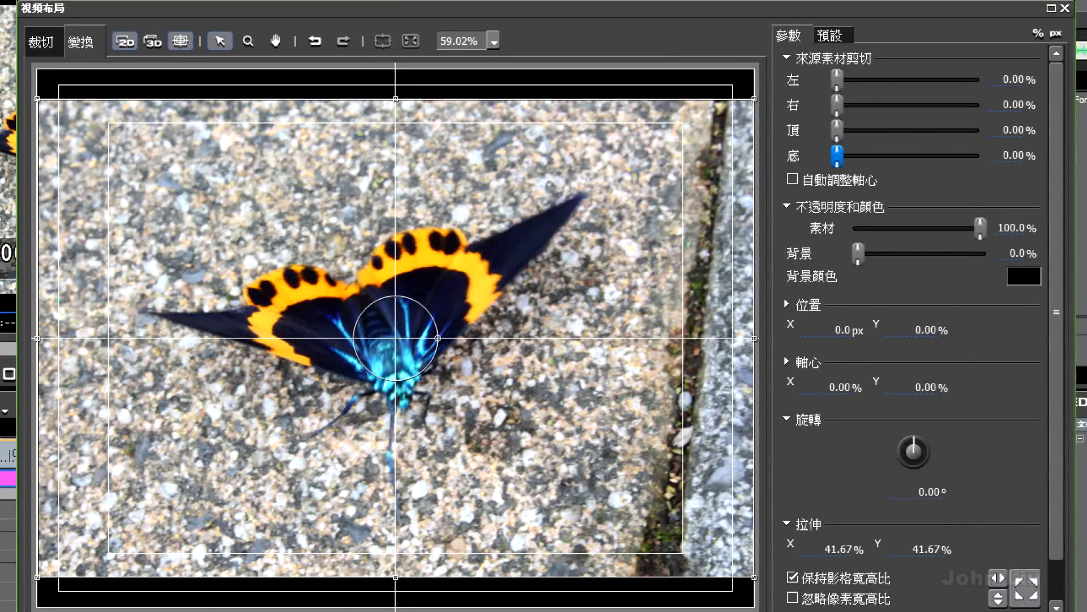
mouse_move(980, 229)
left_mouse_down()
mouse_move(903, 229)
mouse_move(980, 228)
left_mouse_up()
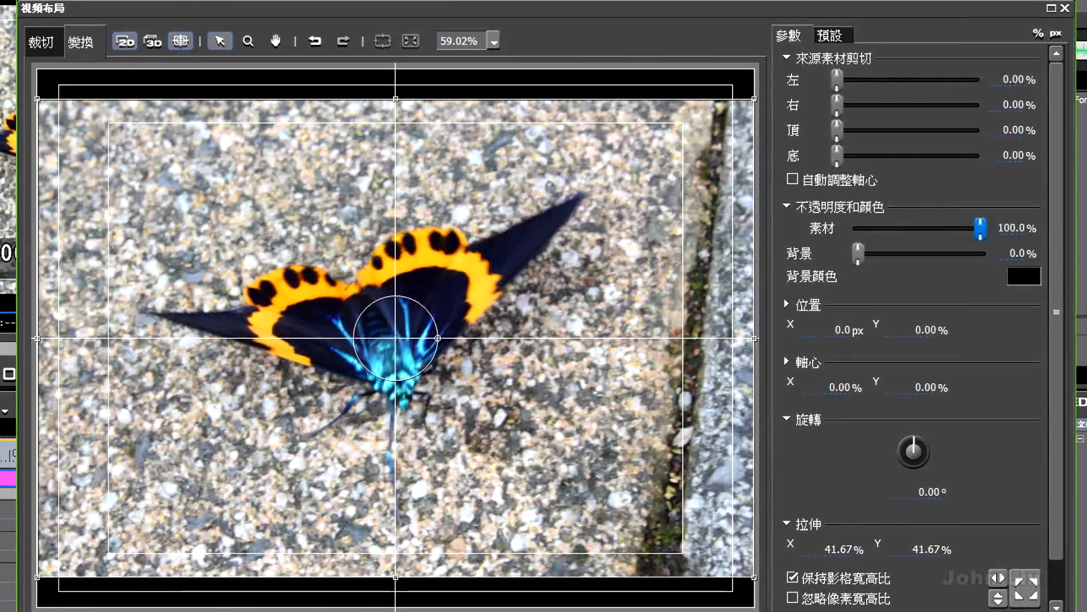
mouse_move(858, 253)
left_mouse_down()
mouse_move(936, 253)
mouse_move(858, 253)
left_mouse_up()
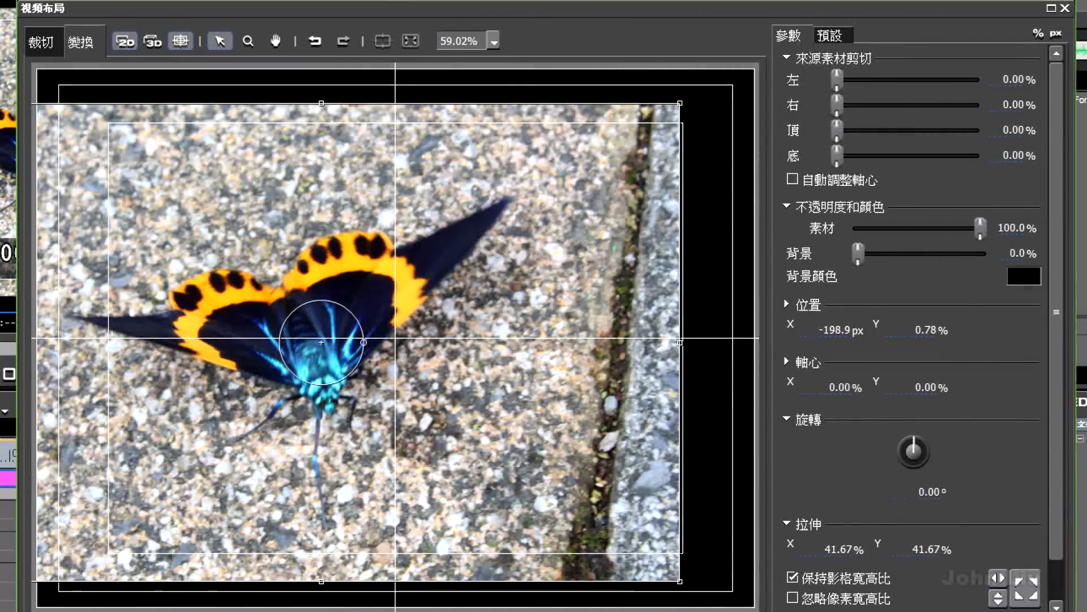
- Adjust the image's horizontal position to X -186.9 px
left_click_drag(837, 330, 817, 330)
scroll(832, 329, "up", 6)
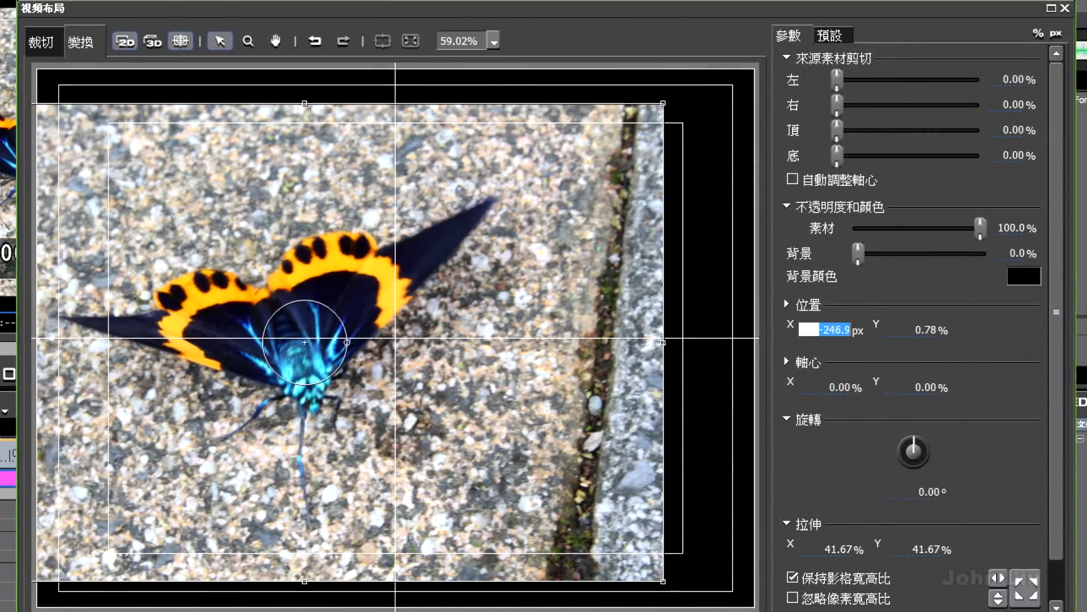
scroll(833, 330, "up", 1)
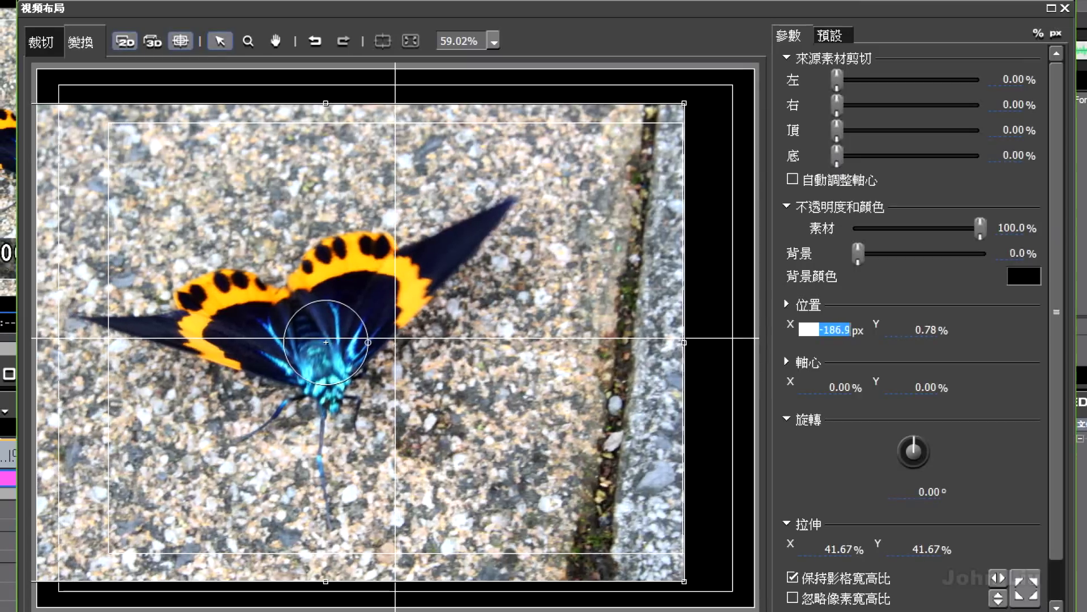
- Adjust the image's position to X -196.9 px and Y -0.21%
scroll(833, 330, "up", 3)
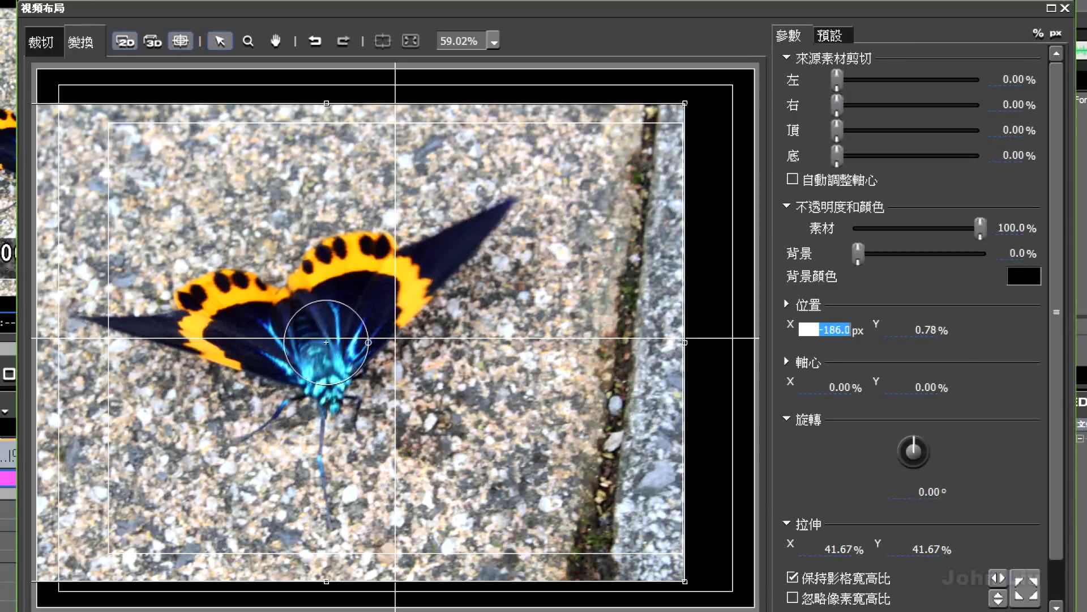
scroll(833, 330, "down", 4)
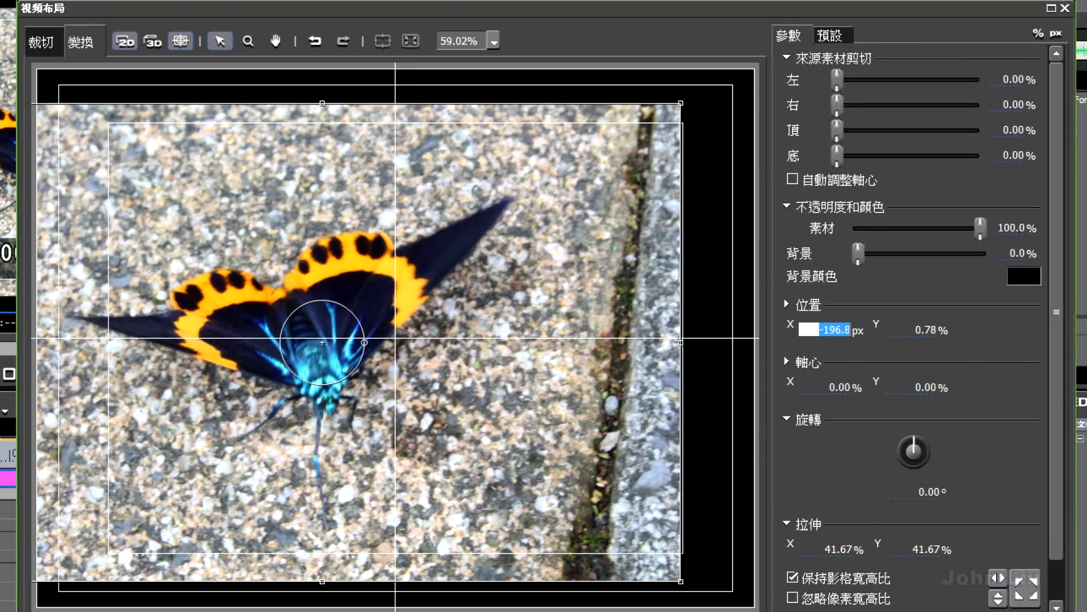
left_click(934, 330)
scroll(933, 330, "down", 5)
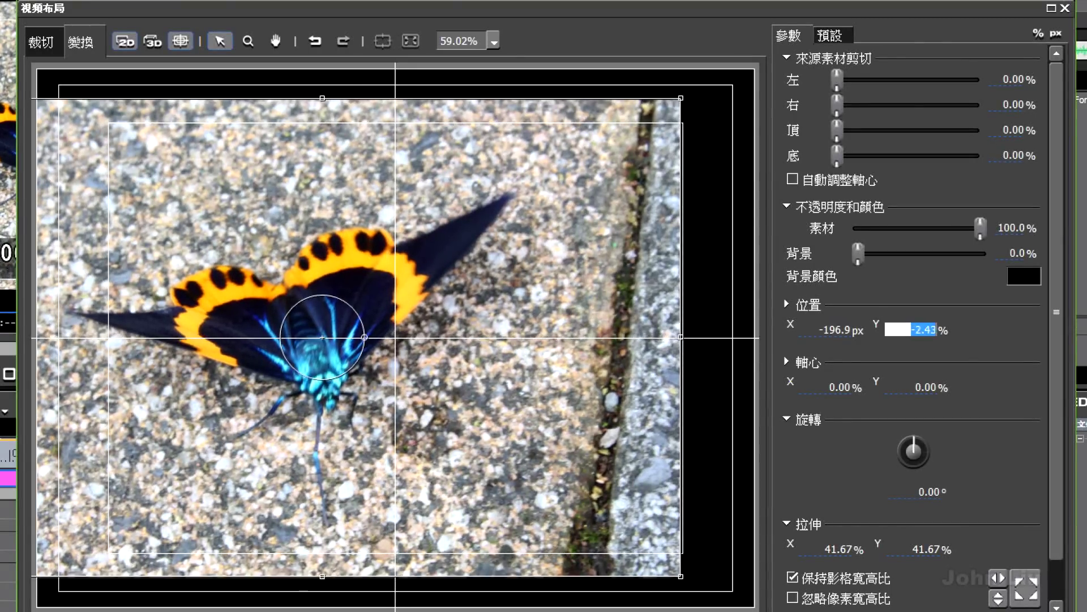
scroll(924, 330, "up", 5)
scroll(924, 330, "down", 2)
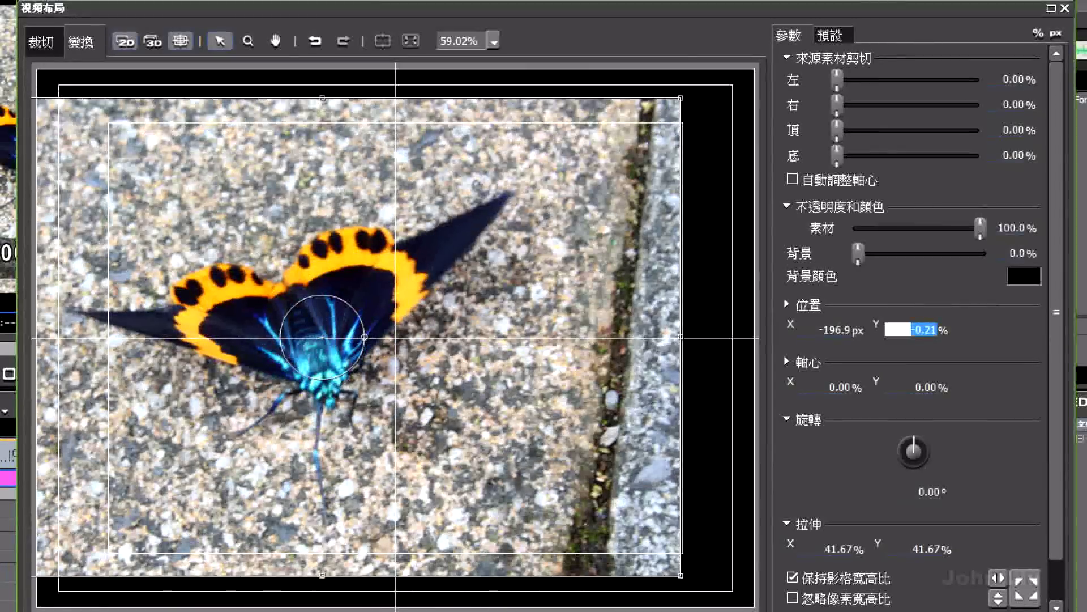
- Shift the image to X -202.4 px, and move it back near the frame's centre at about X -8.2 px, Y -1.15%
left_click(833, 330)
scroll(832, 330, "down", 3)
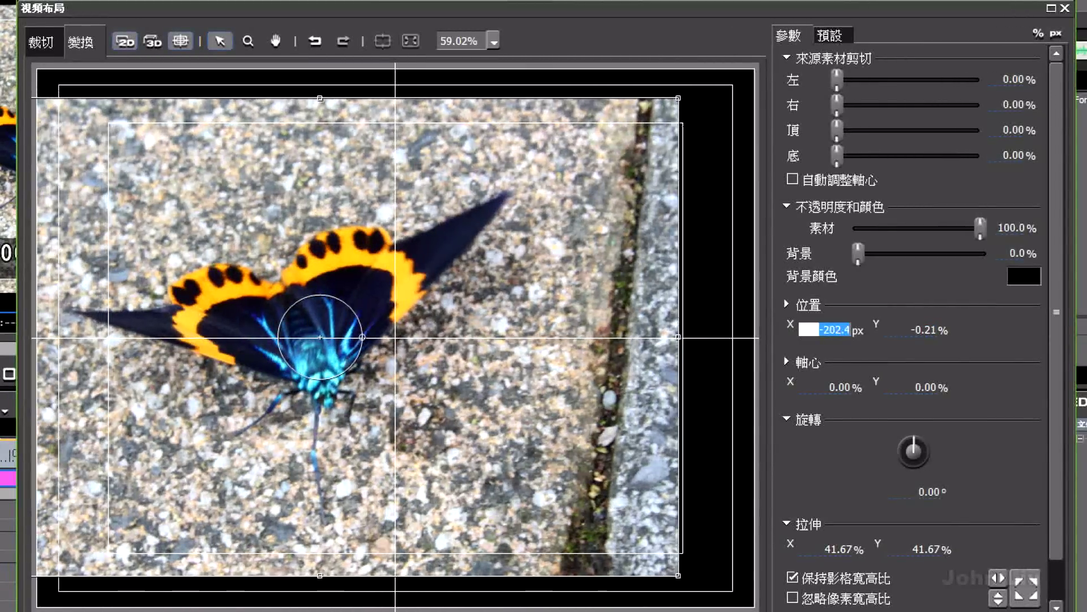
left_click(928, 330)
scroll(929, 330, "up", 2)
scroll(929, 329, "down", 2)
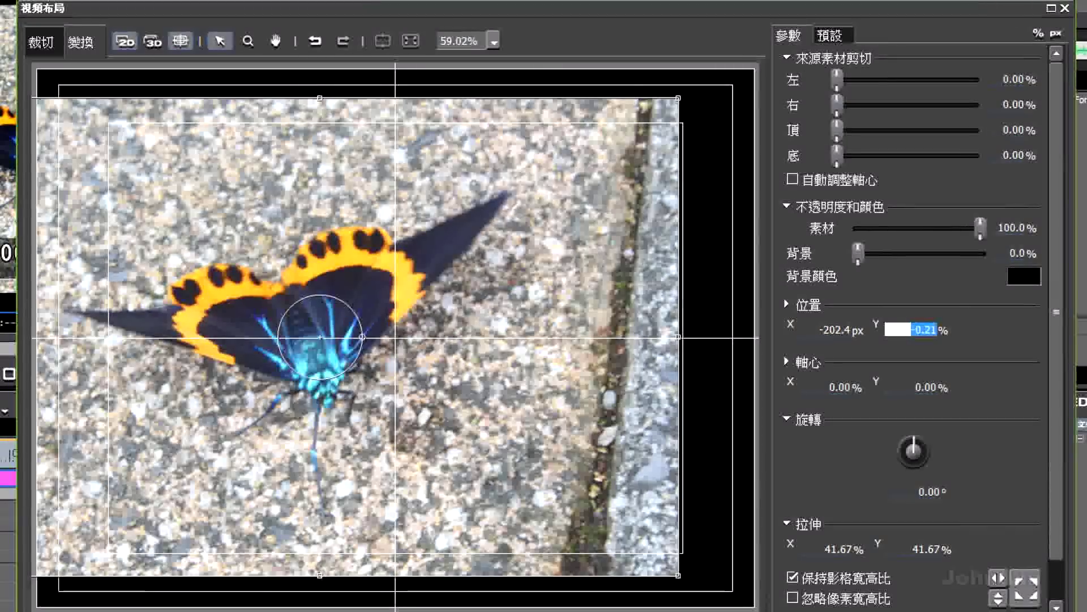
left_click_drag(320, 337, 400, 334)
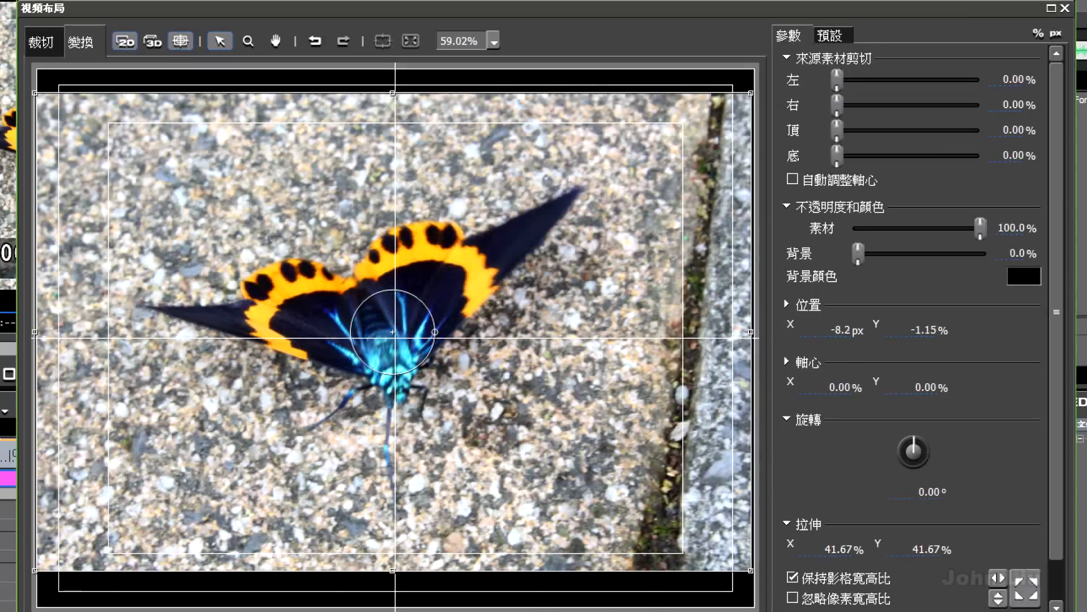
- Offset the image's axis to X -23.72% and Y 0.73%, and rotate the image to about -2.16°
left_click_drag(839, 387, 744, 387)
scroll(830, 387, "down", 5)
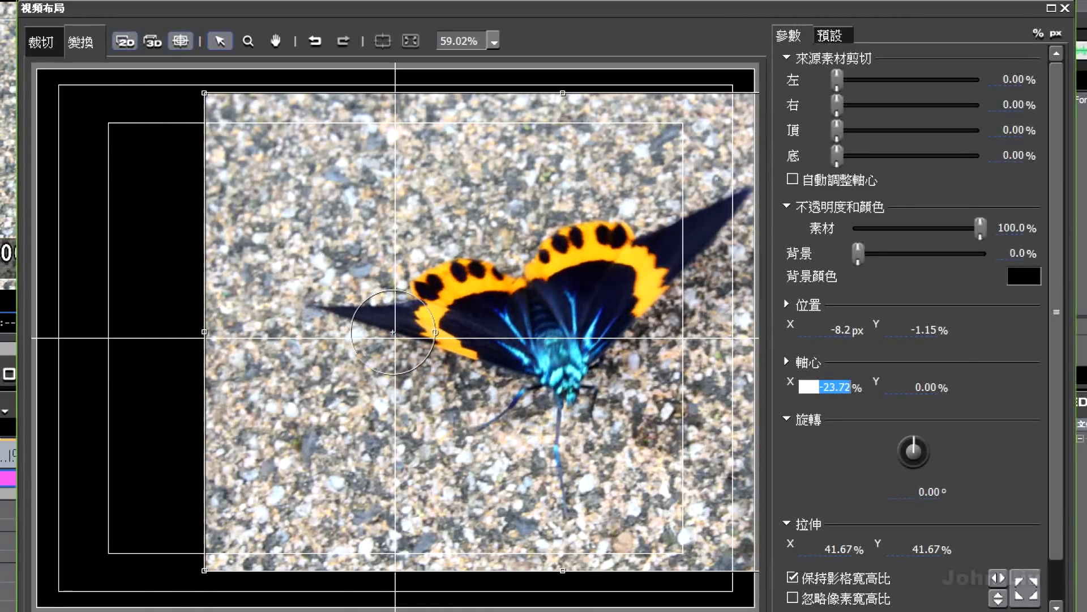
left_click_drag(913, 450, 913, 450)
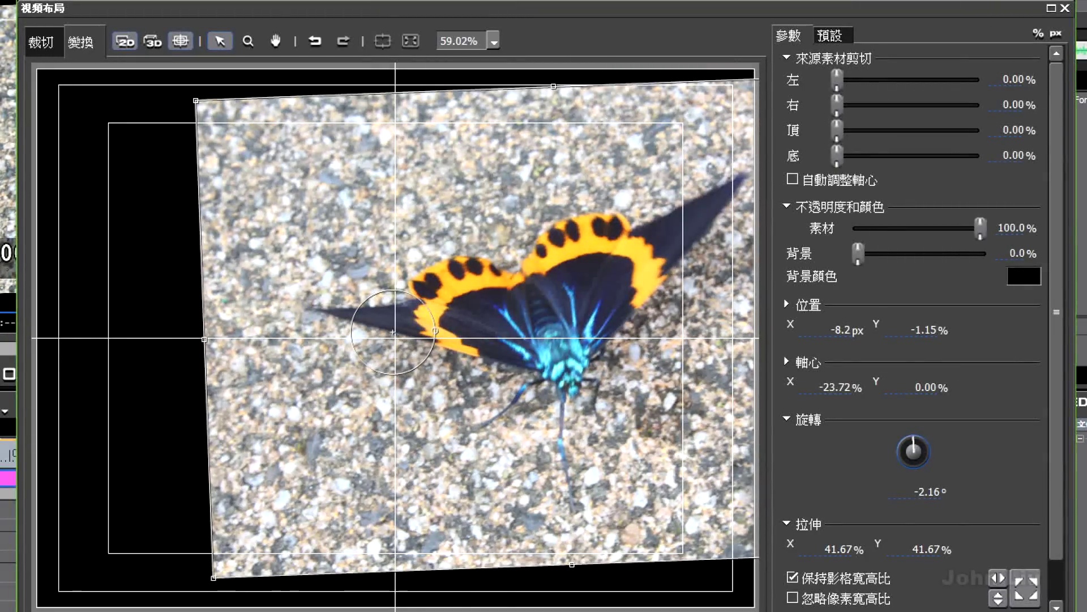
left_click_drag(926, 388, 932, 387)
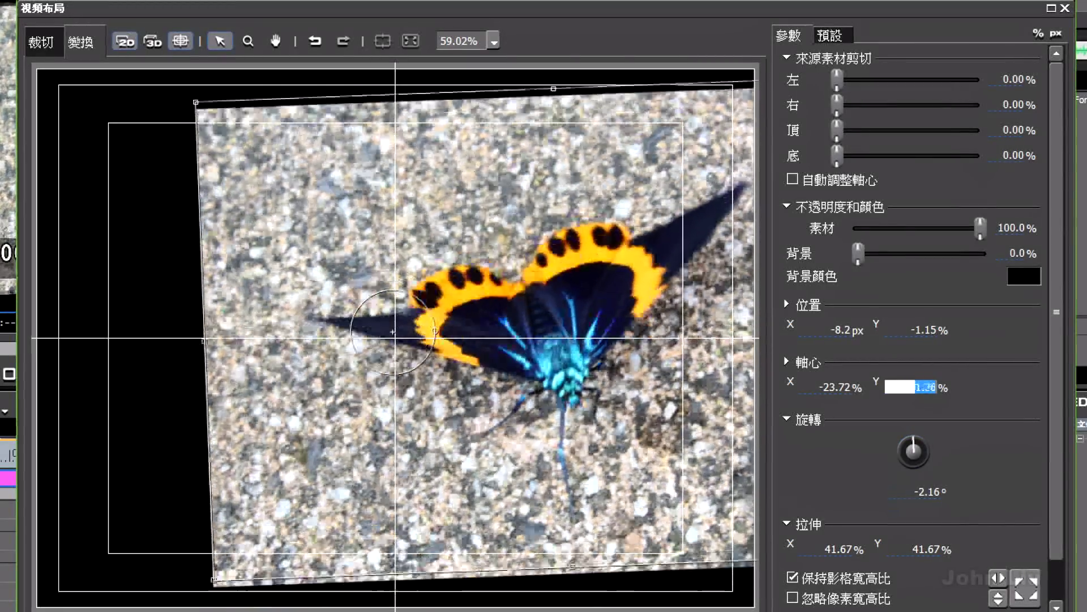
type("0.73")
key("Return")
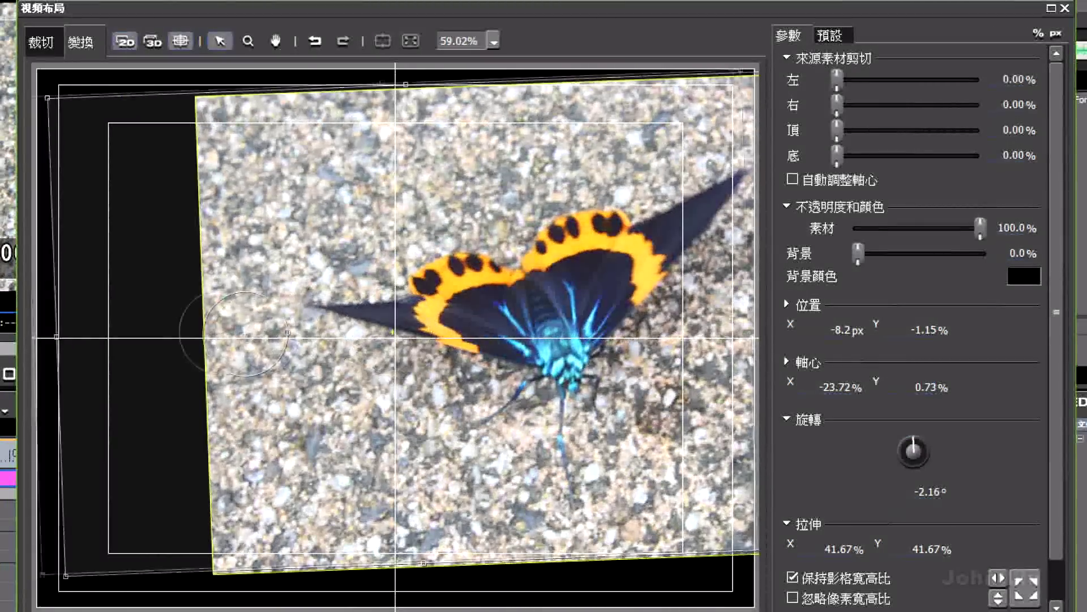
- Move the image to about X -329.0 px, Y -1.31% and rotate it to about 56.16°
left_click_drag(362, 320, 391, 317)
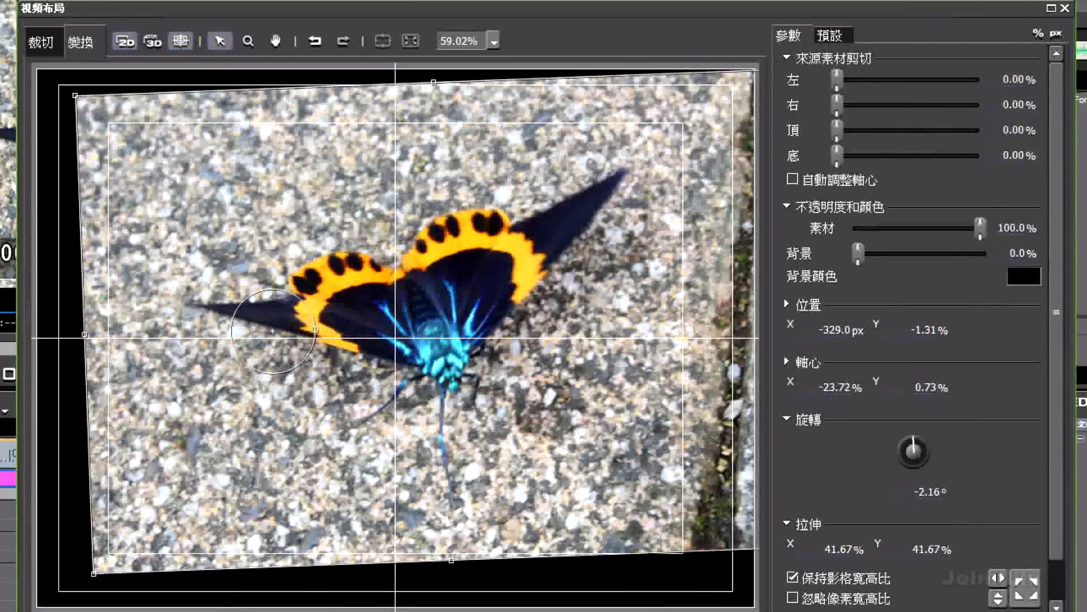
left_click(787, 419)
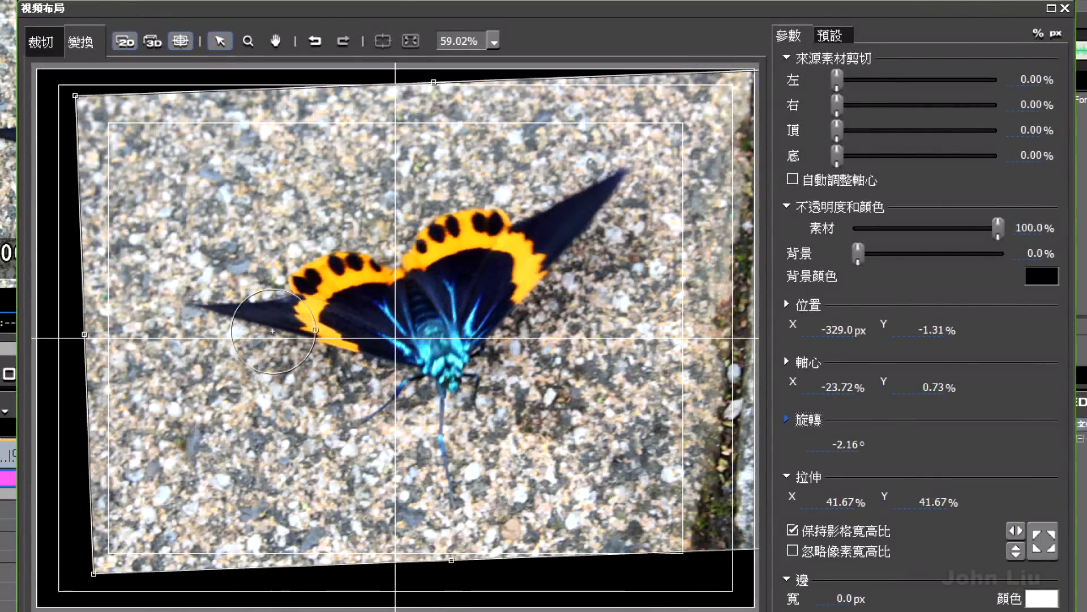
left_click(787, 419)
left_click_drag(913, 456, 919, 447)
- Set the axis X to -4.45%, rotate the image to about -0.72° and reposition it at about X -141.4 px, Y 0.10%
left_click_drag(812, 389, 811, 400)
scroll(841, 386, "up", 1)
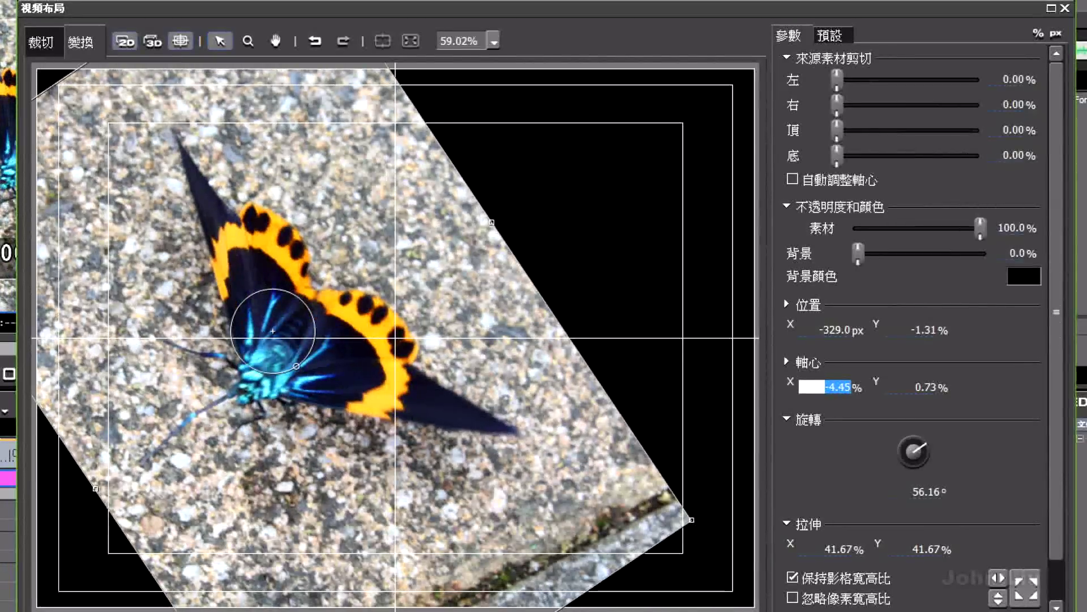
left_click_drag(913, 452, 913, 451)
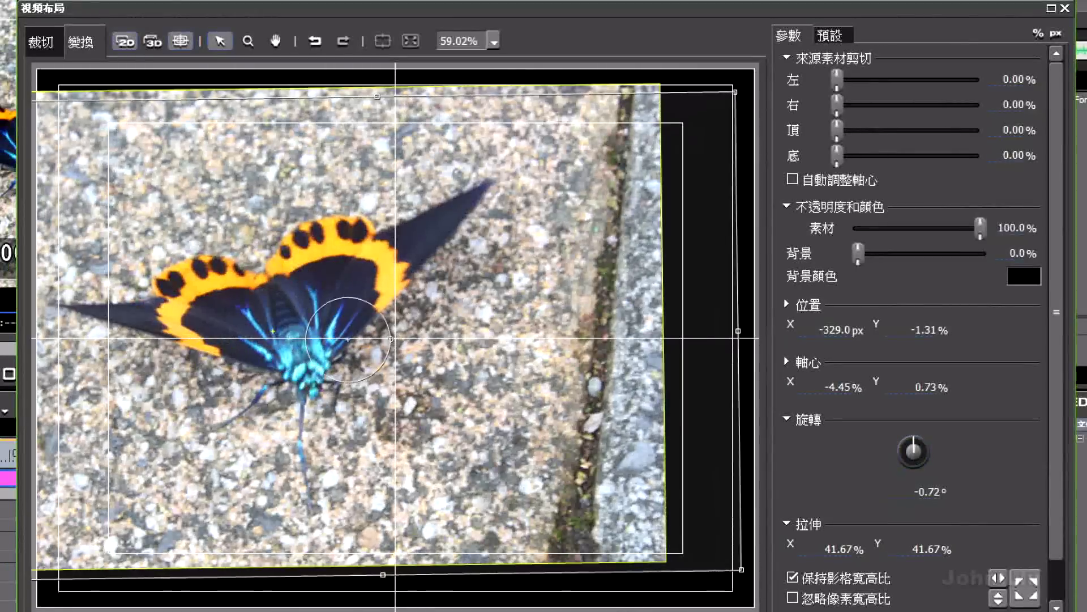
left_click_drag(362, 351, 433, 358)
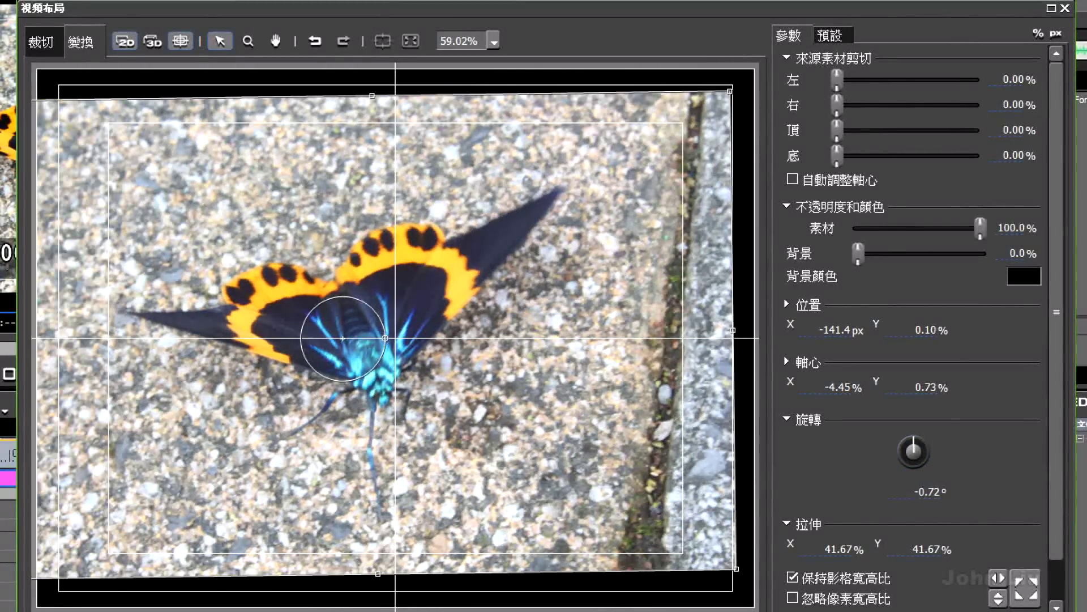
- Try out proportional scaling of the image, shrinking it to about 22.80% and enlarging it to about 30.82%
scroll(1057, 340, "down", 2)
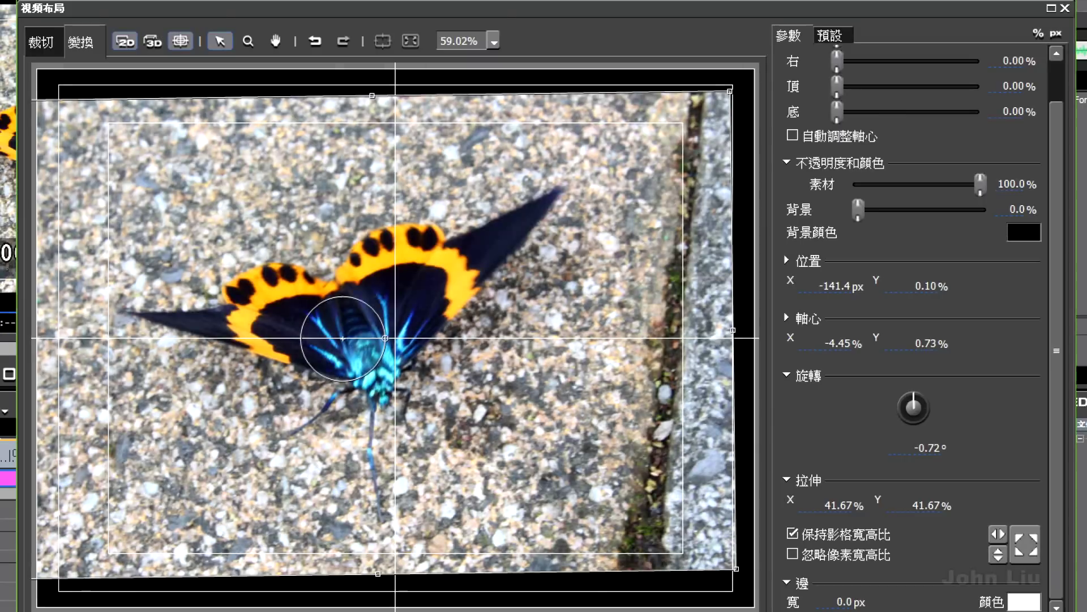
left_click_drag(839, 505, 811, 505)
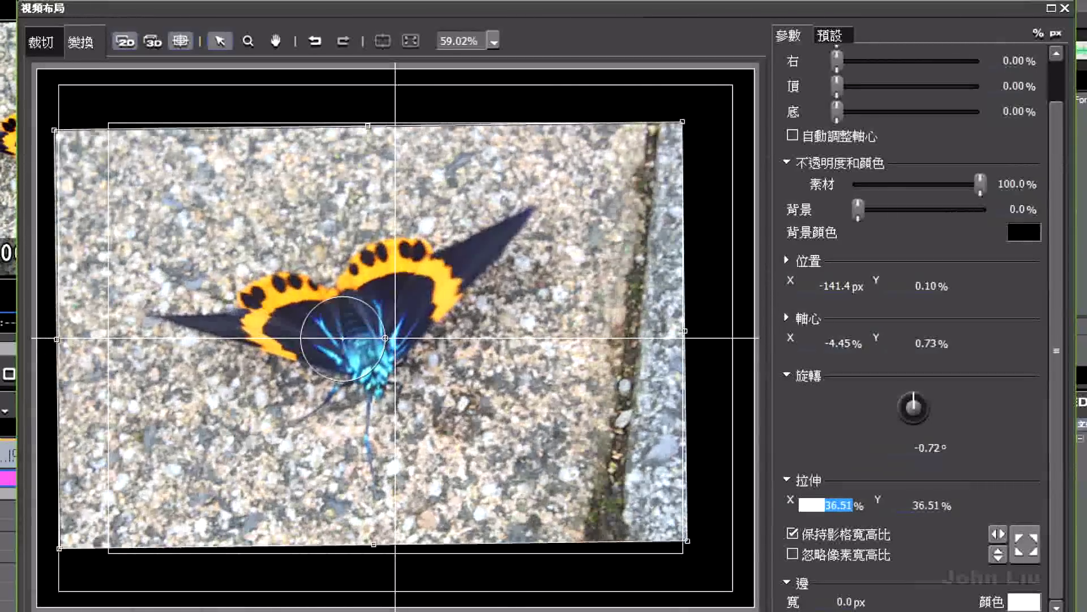
left_click_drag(683, 122, 555, 203)
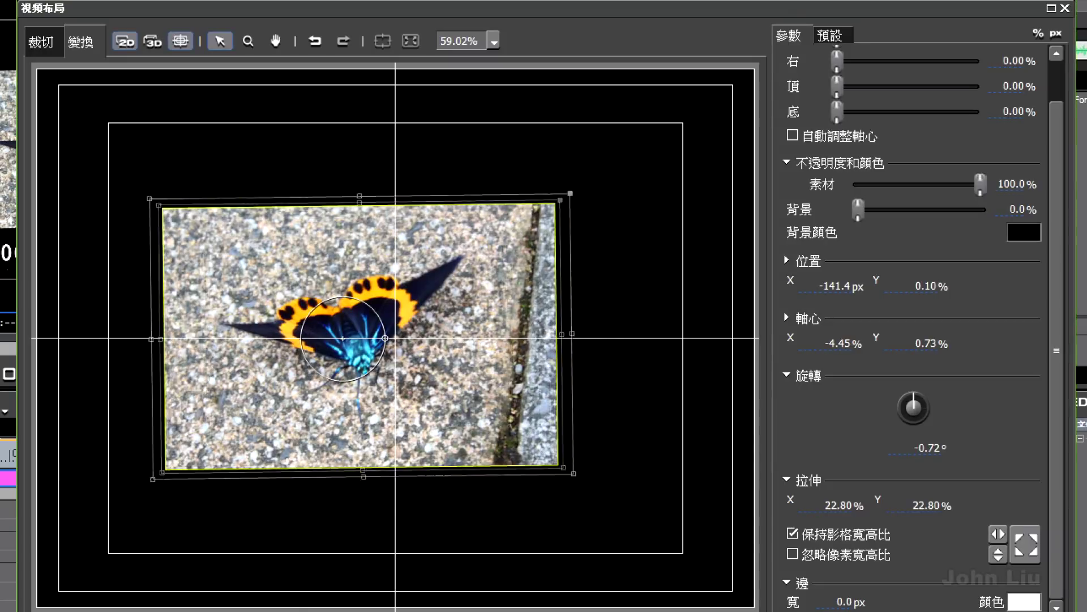
left_click_drag(560, 200, 629, 155)
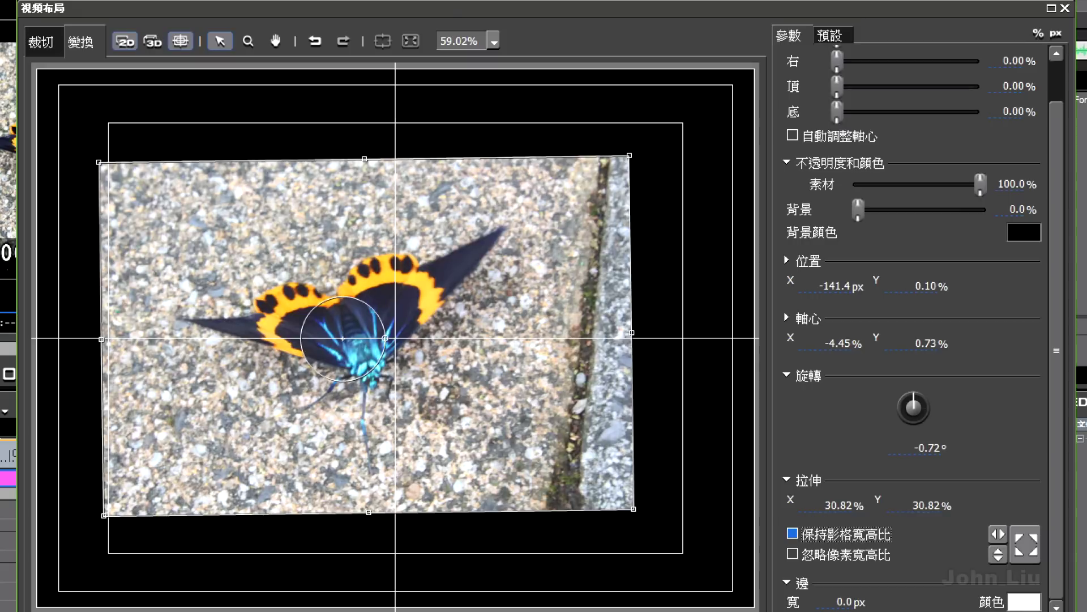
- Turn off keeping the frame aspect ratio and stretch the image freely to about X 35.09%, Y 35.86%, positioned near the frame's centre
left_click_drag(630, 155, 437, 140)
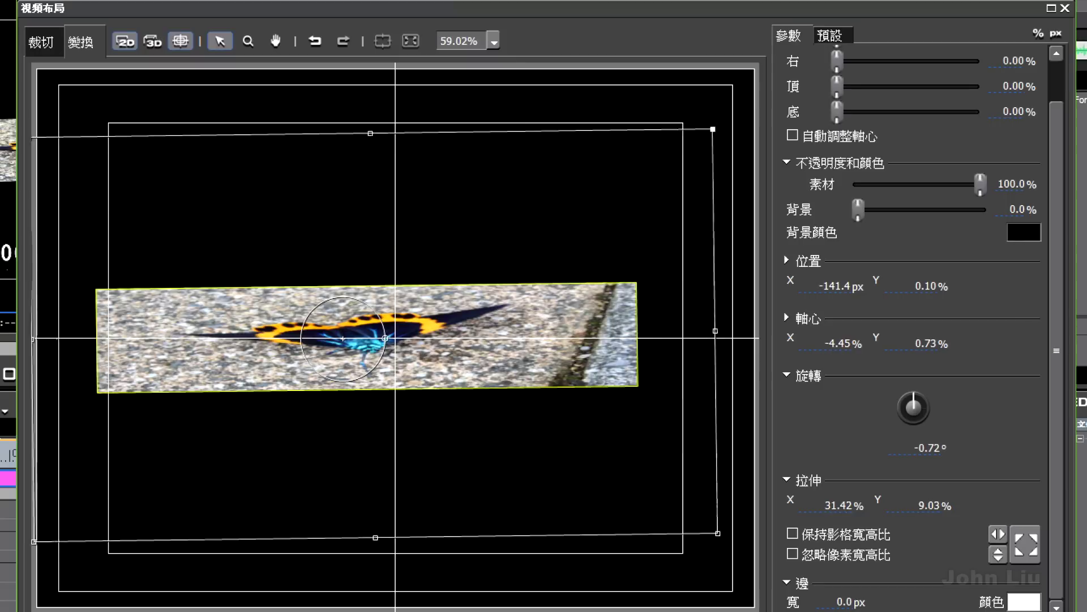
left_click_drag(731, 83, 738, 79)
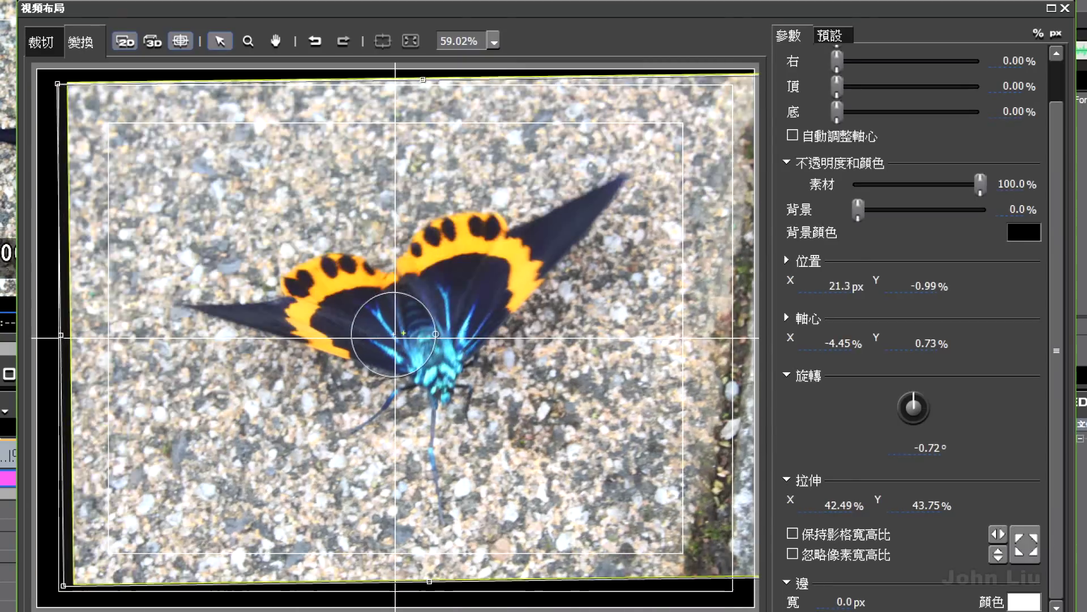
left_click_drag(404, 333, 394, 334)
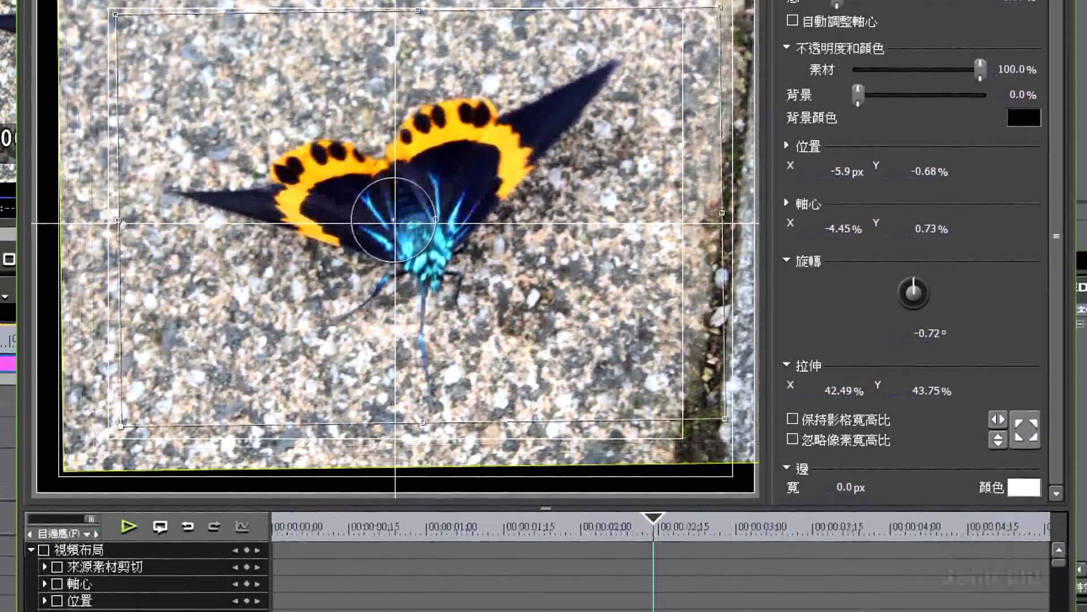
left_click_drag(64, 470, 120, 426)
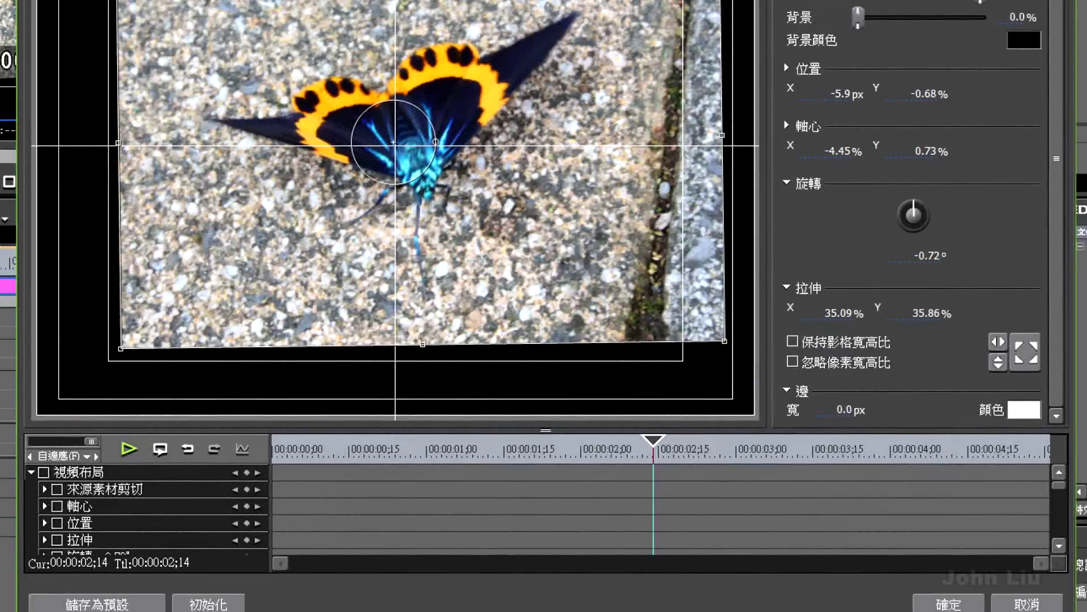
- Give the image a border 46.6 px wide
double_click(840, 409)
left_click_drag(845, 409, 870, 410)
key("Up")
key("Up")
key("Up")
key("Up")
key("Up")
key("Up")
key("Up")
key("Up")
key("Up")
key("Up")
key("Up")
key("Up")
key("Up")
key("Up")
key("Up")
key("Up")
key("Up")
key("Up")
key("Up")
key("Up")
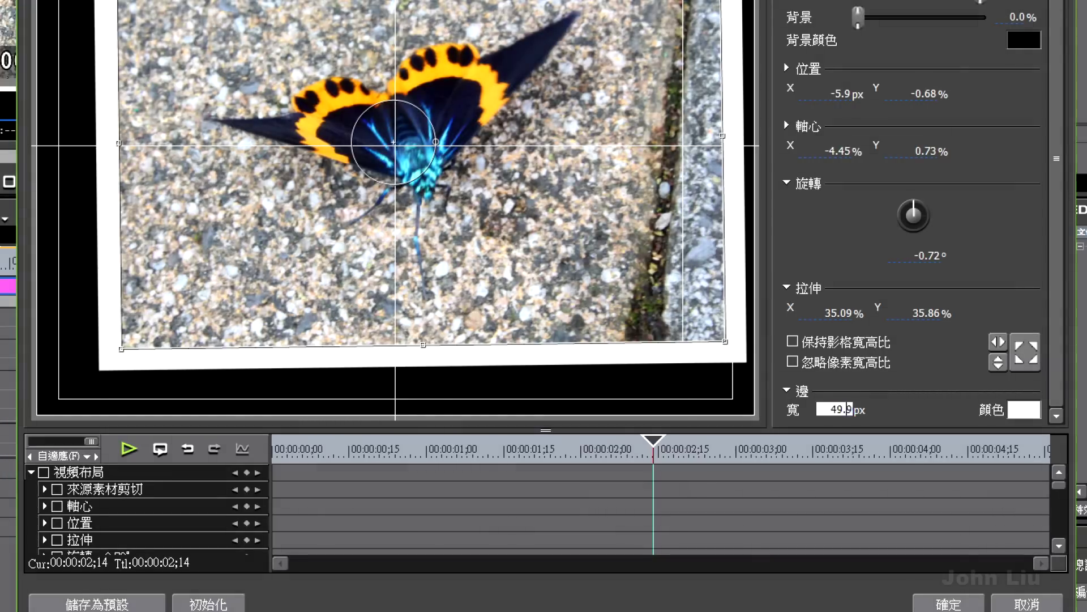
key("Down")
key("Down")
key("Down")
key("Down")
key("Down")
key("Down")
key("Down")
key("Down")
key("Down")
key("Down")
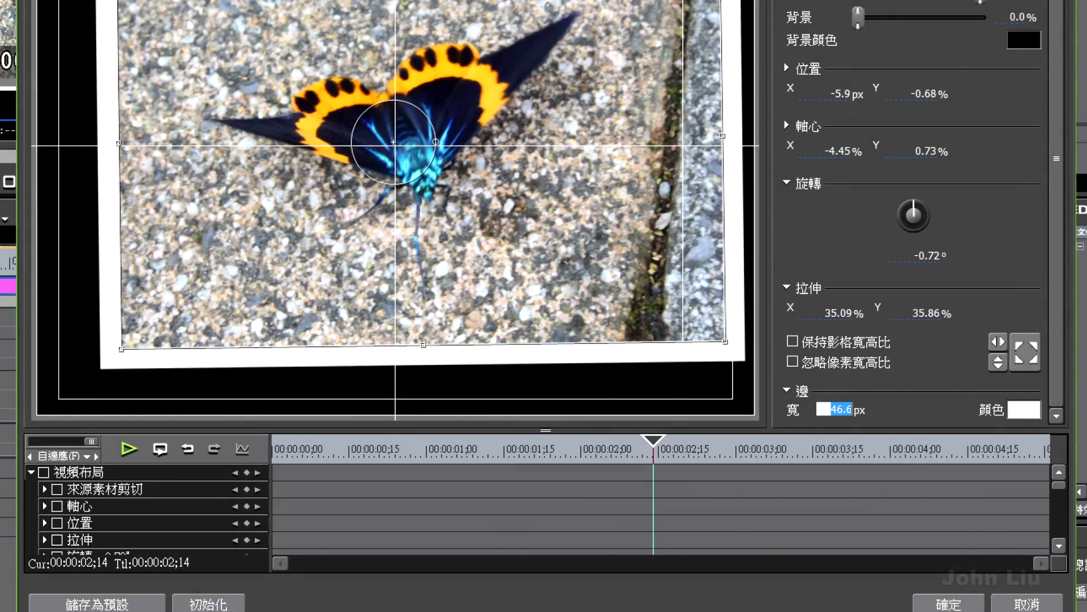
- Change the image's border colour to cyan
left_click(1024, 410)
left_click_drag(272, 131, 342, 190)
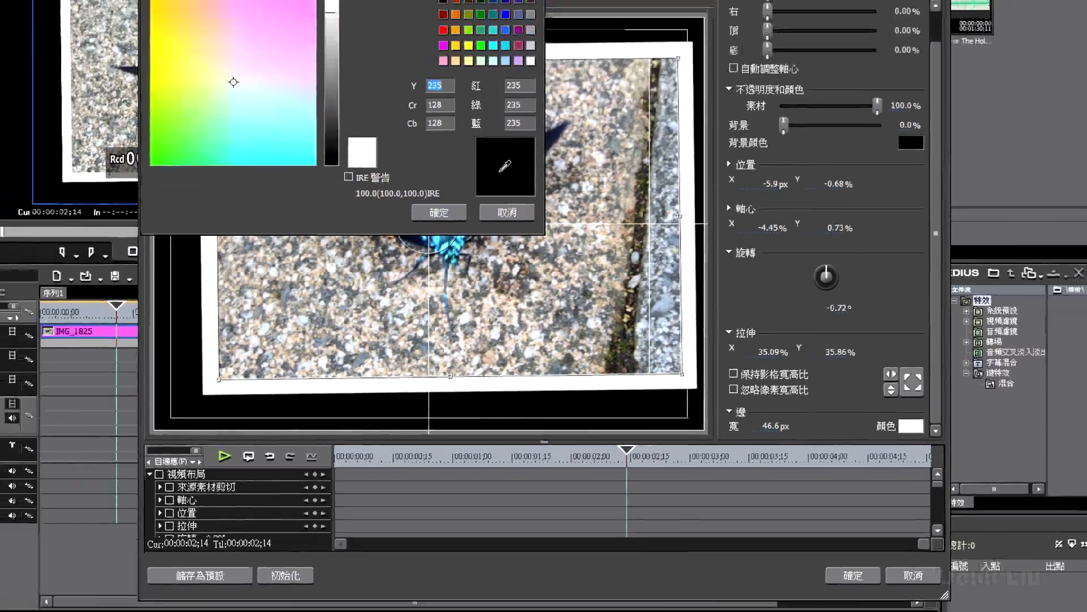
left_click(452, 245)
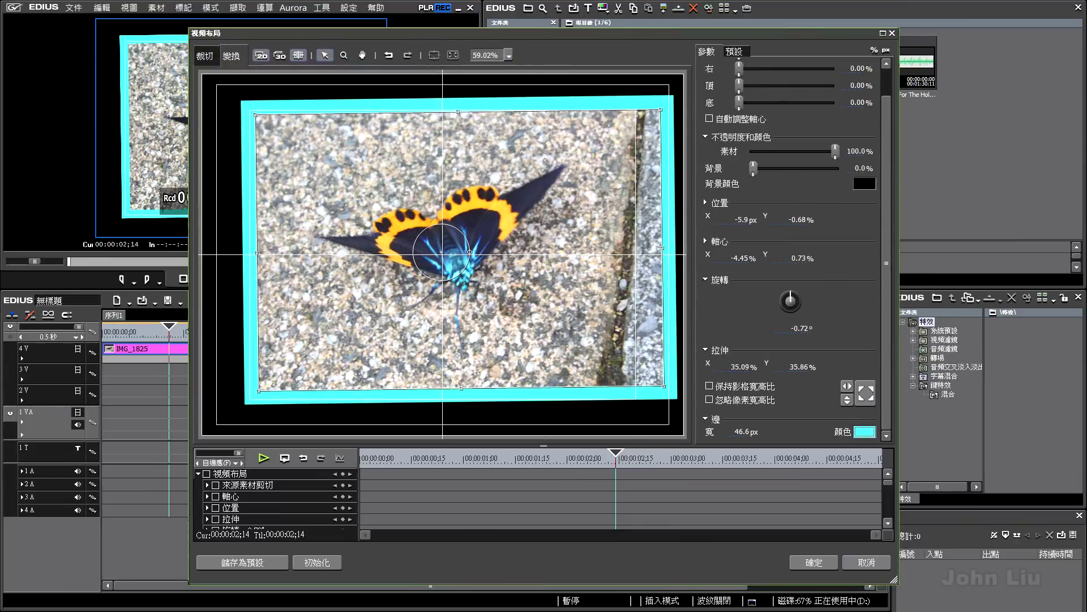
- Move the image to about X -150.5 px, Y -3.51%, return the playhead to the start and discard the video layout changes
left_click_drag(453, 249, 417, 239)
key("Home")
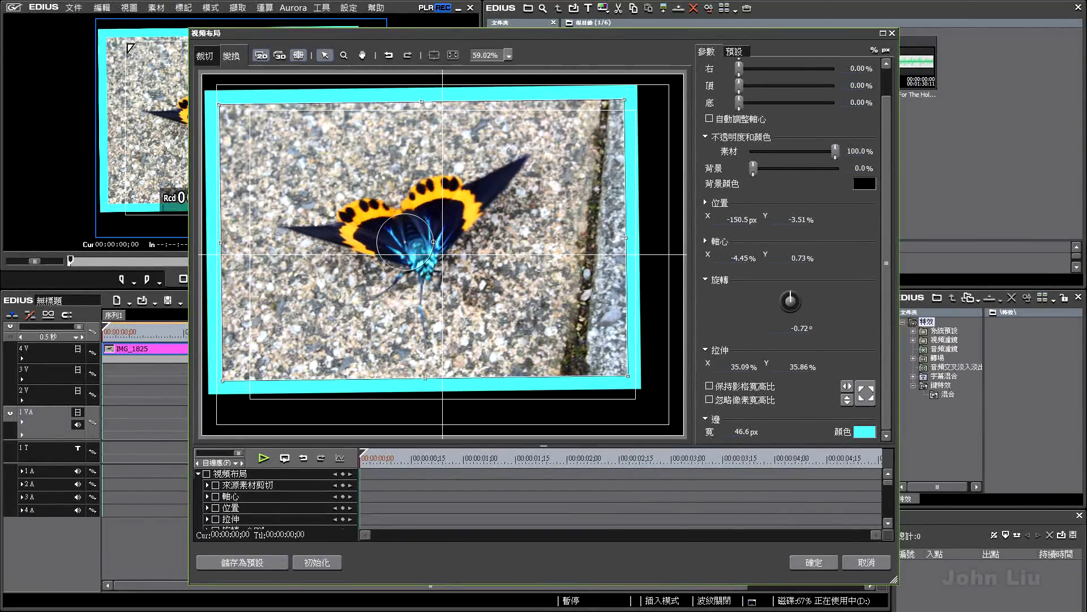
key("Escape")
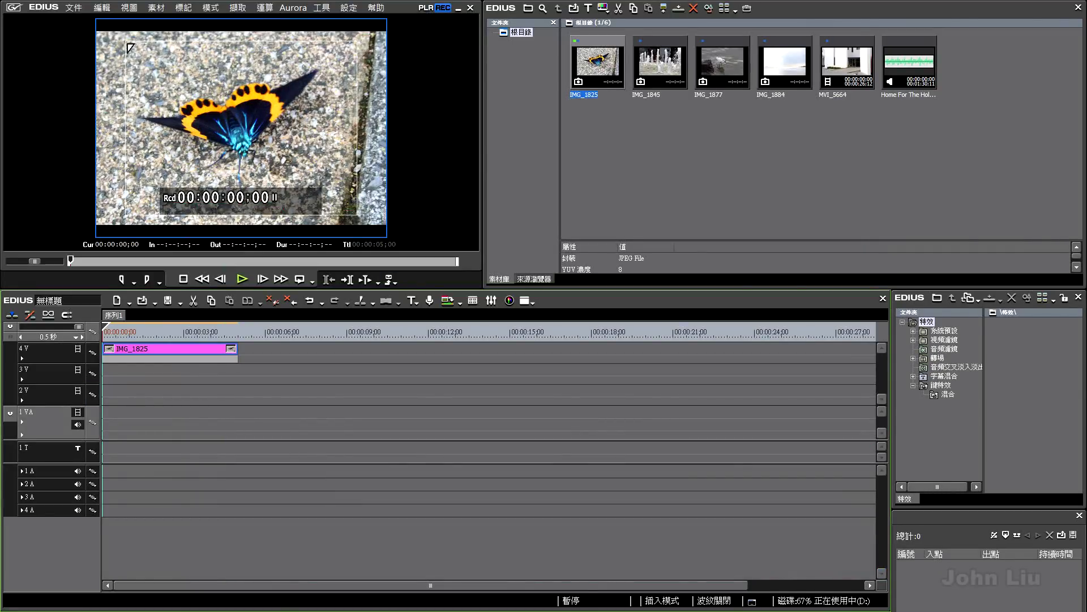
- Reopen the IMG_1825 clip's video layout and place the playhead at 00:00:01;00
key("F7")
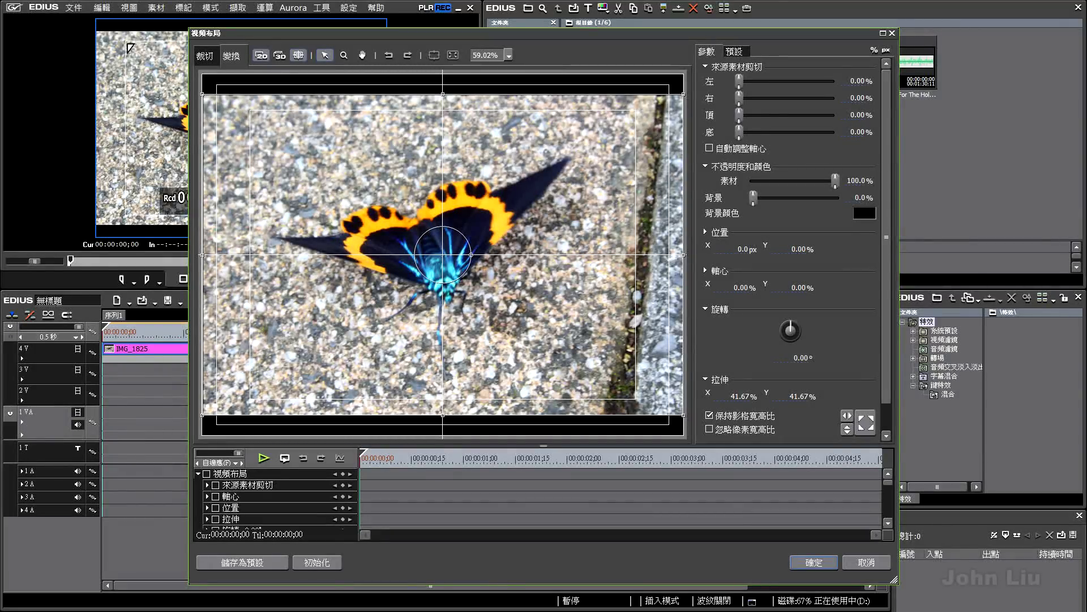
key("space")
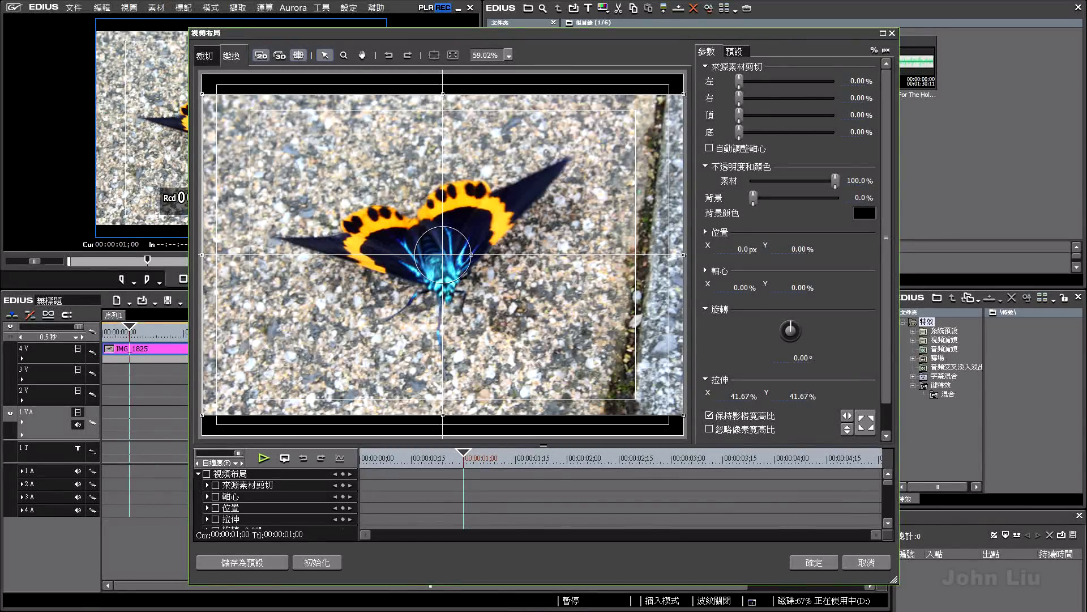
key("Right")
key("Right")
key("Right")
key("Right")
key("Left")
key("Left")
key("Left")
key("Left")
key("Left")
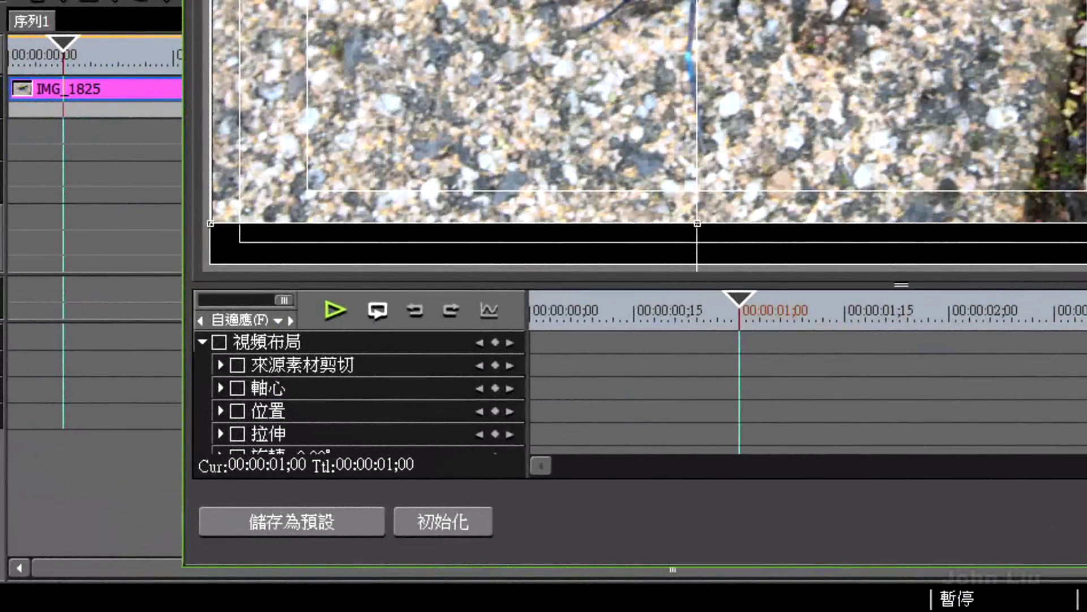
- Enable keyframing for all video layout parameters and add keyframes at 00:00:01;00
left_click(217, 363)
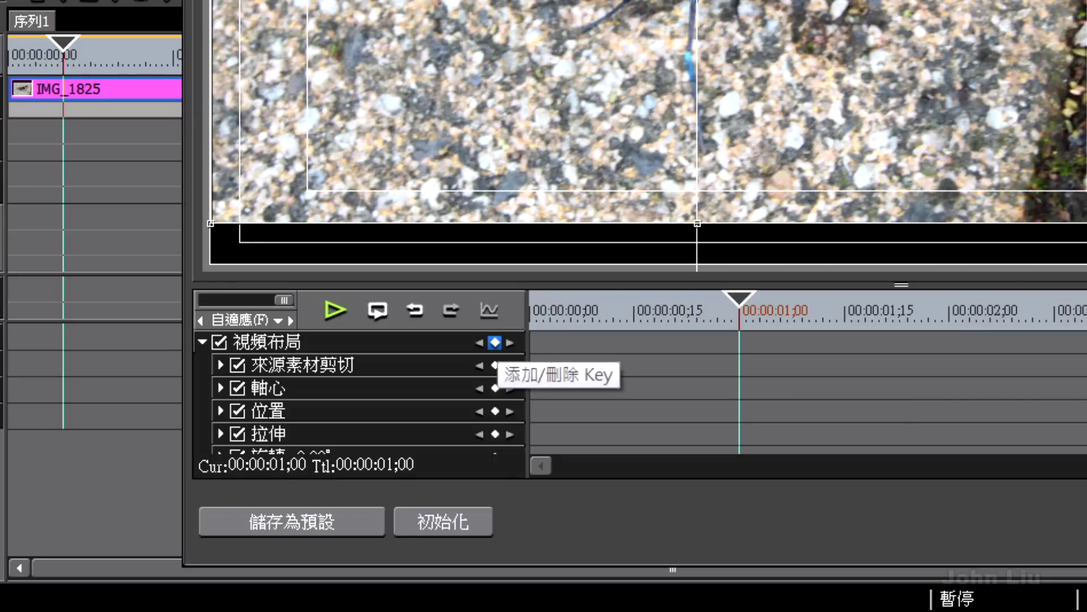
left_click(495, 342)
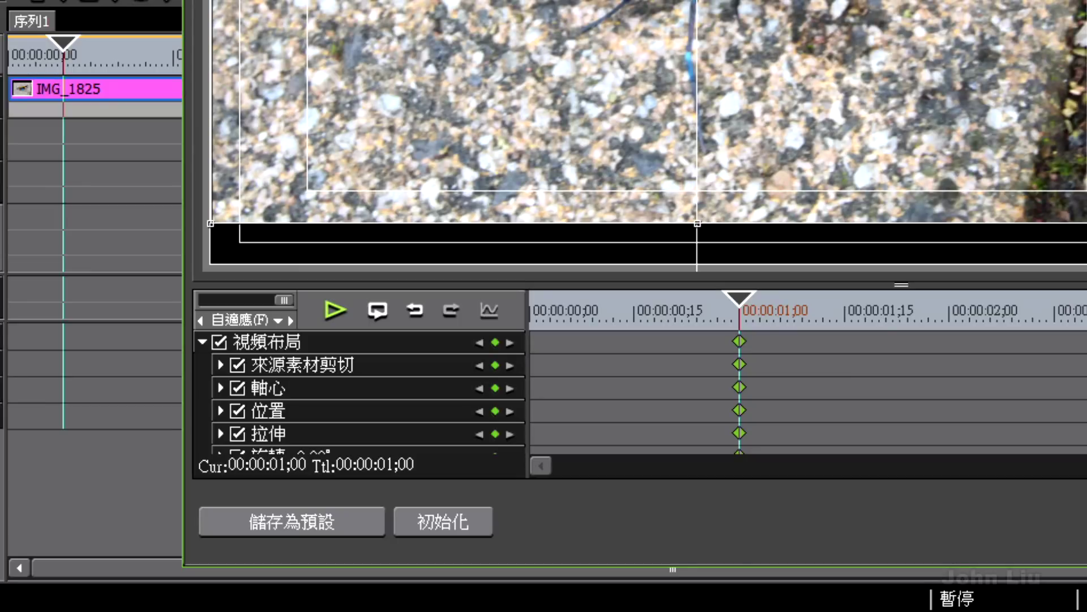
- At 00:00:00;00 in the video layout, shrink the image around its centre to a stretch of about 1.18%
left_click_drag(740, 299, 550, 299)
key("Left")
key("Left")
key("Left")
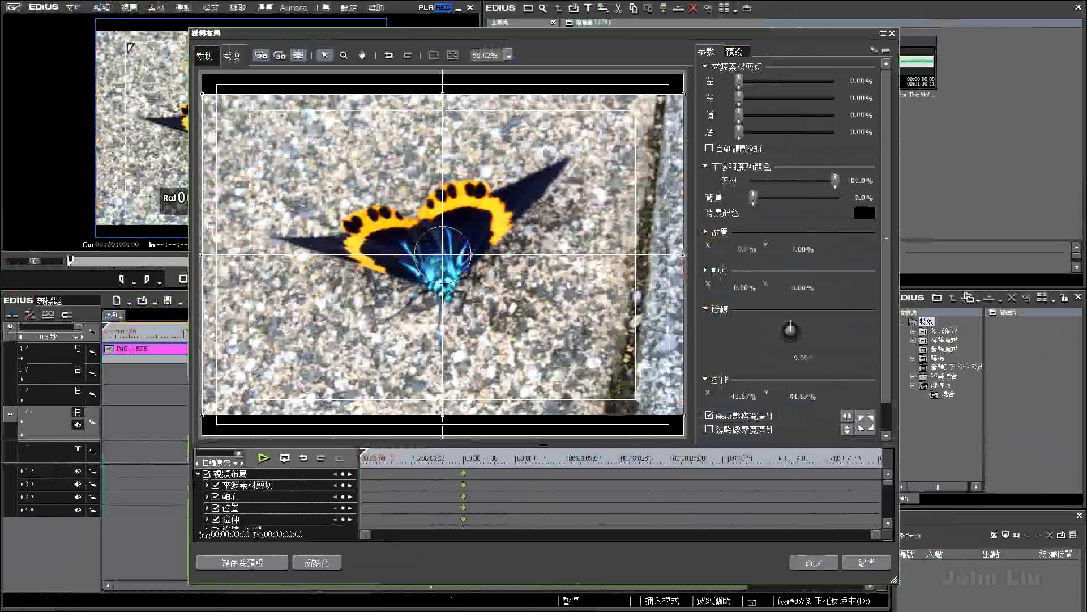
left_click_drag(443, 415, 443, 299)
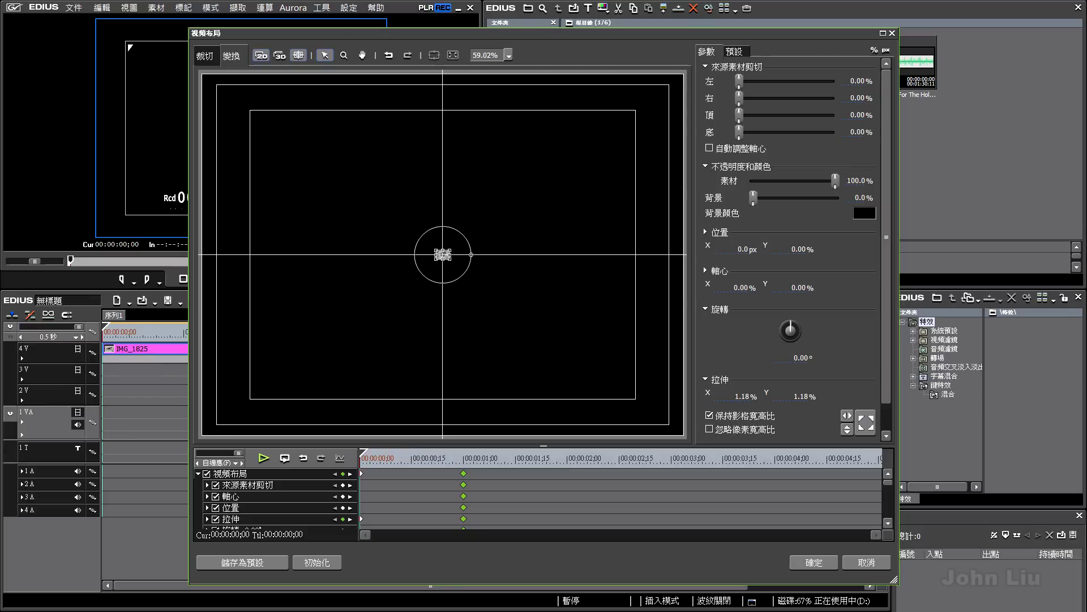
- Shift the video layout keyframes from 00:00:01;00 to 00:00:03;00, scrub the animation and apply the layout
left_click_drag(363, 453, 412, 453)
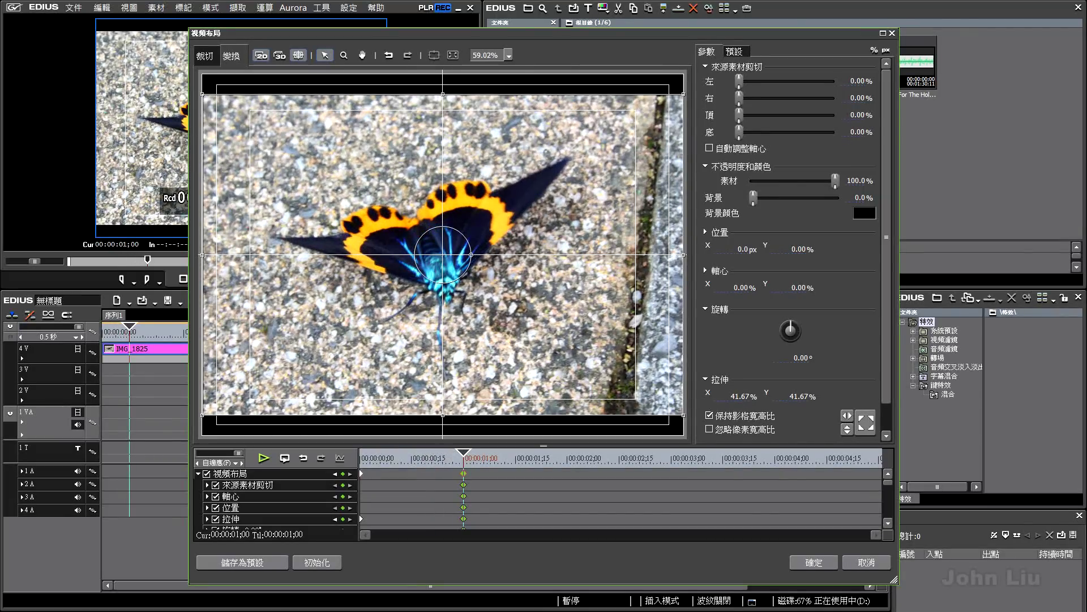
left_click_drag(463, 473, 672, 473)
left_click_drag(464, 453, 439, 454)
left_click(814, 562)
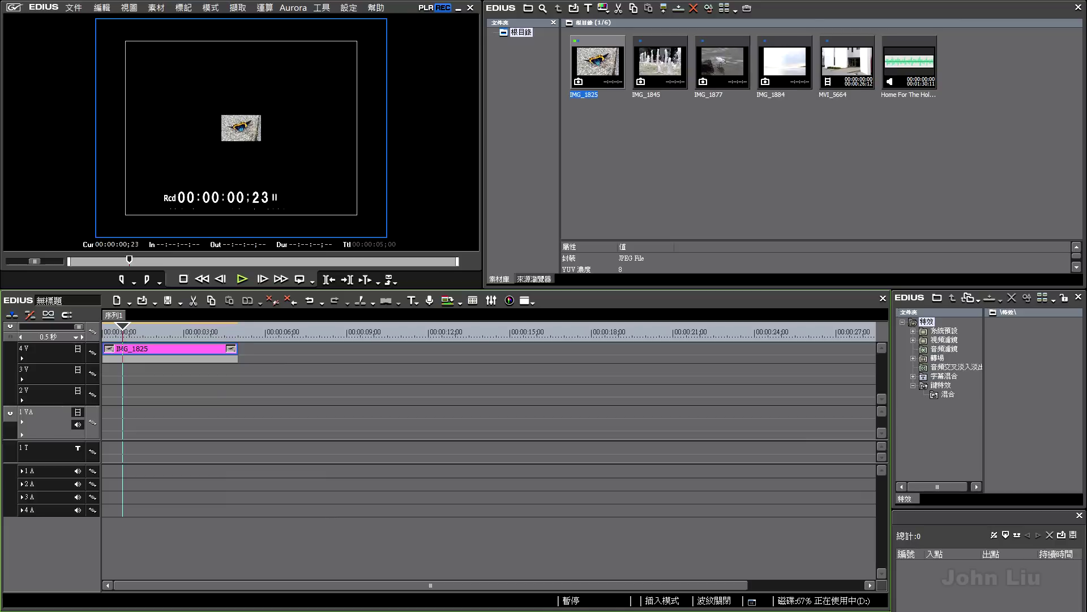
- Play the timeline from the start to check the IMG_1825 zoom-in animation
key("Home")
key("space")
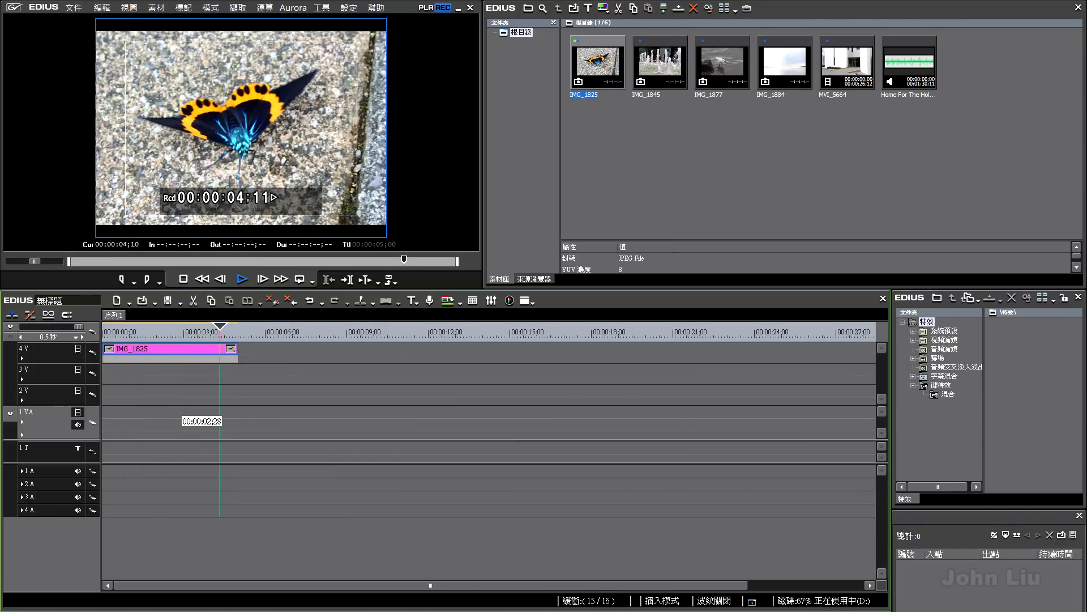
key("space")
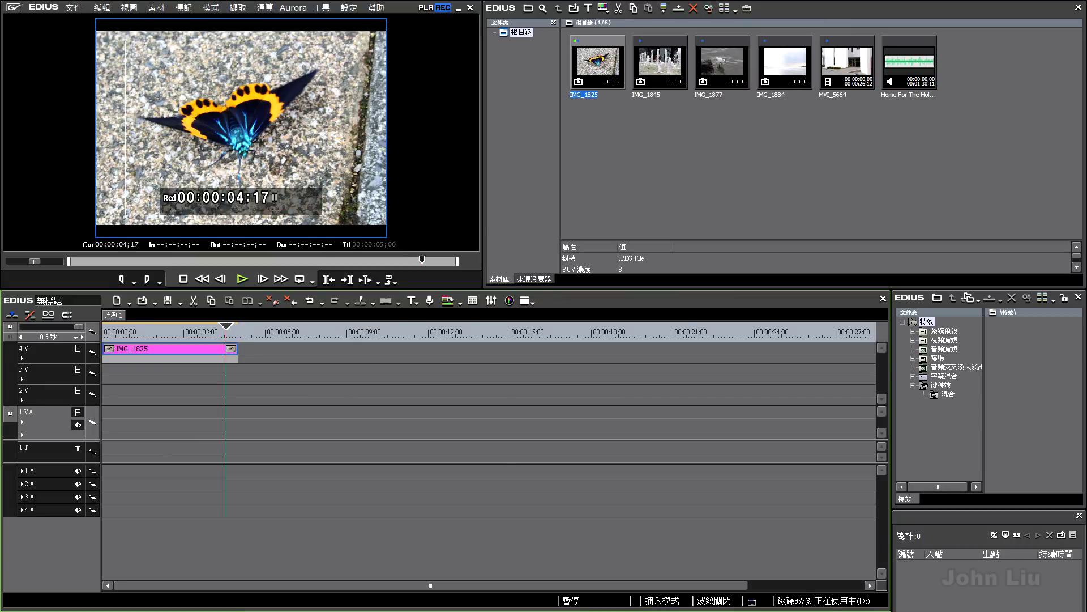
- Place the MVI_5664 video at the start of track 1VA
left_click(847, 62)
left_click_drag(847, 61, 108, 422)
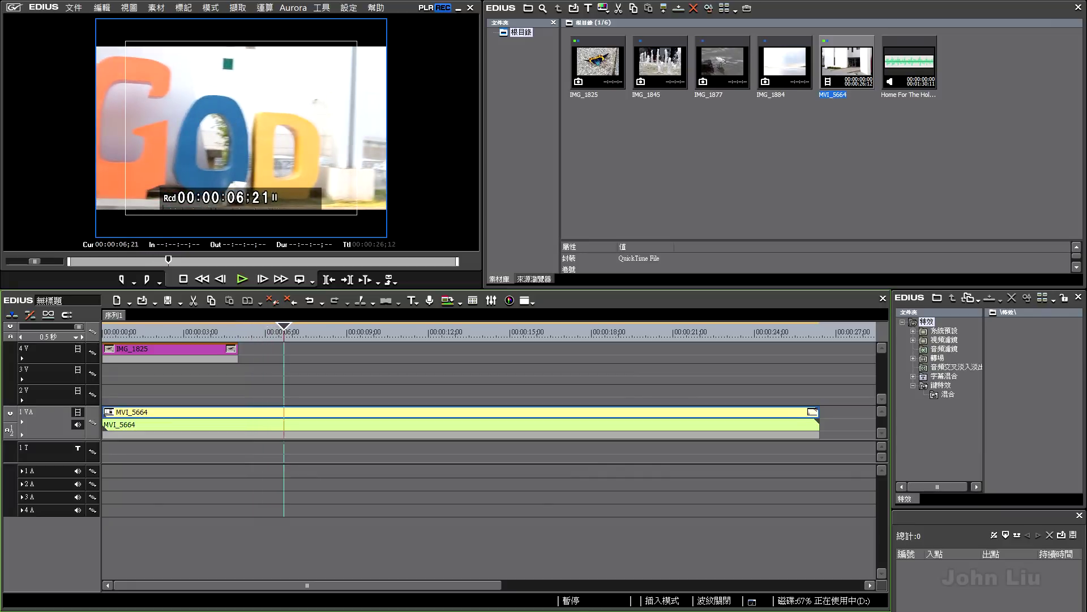
- Try MVI_5664 directly after the end of IMG_1825, play that arrangement and return the clip to the timeline start
left_click_drag(170, 422, 306, 422)
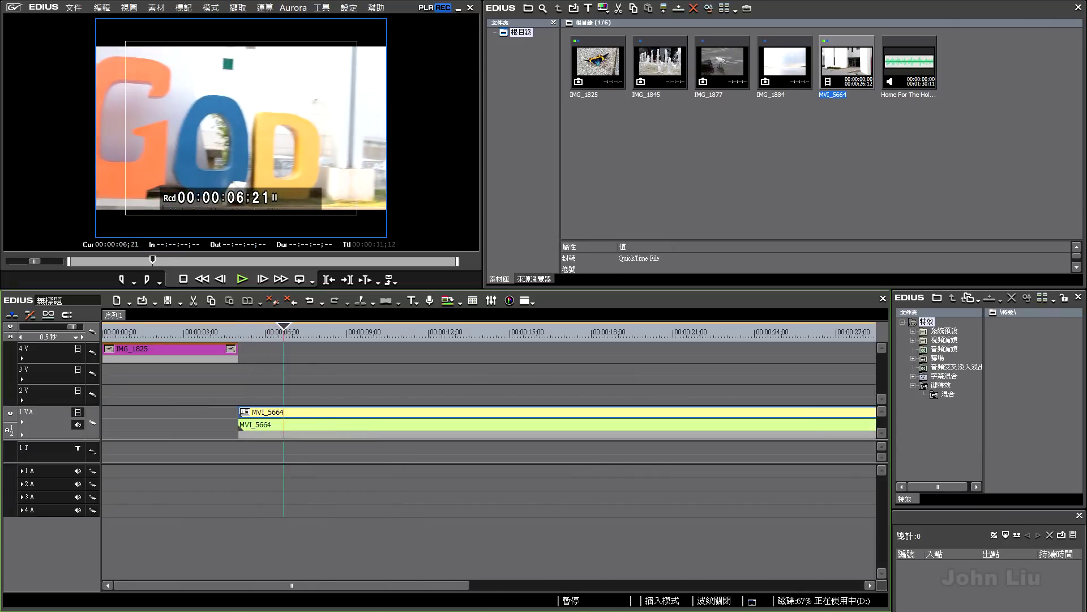
key("Page_Up")
key("space")
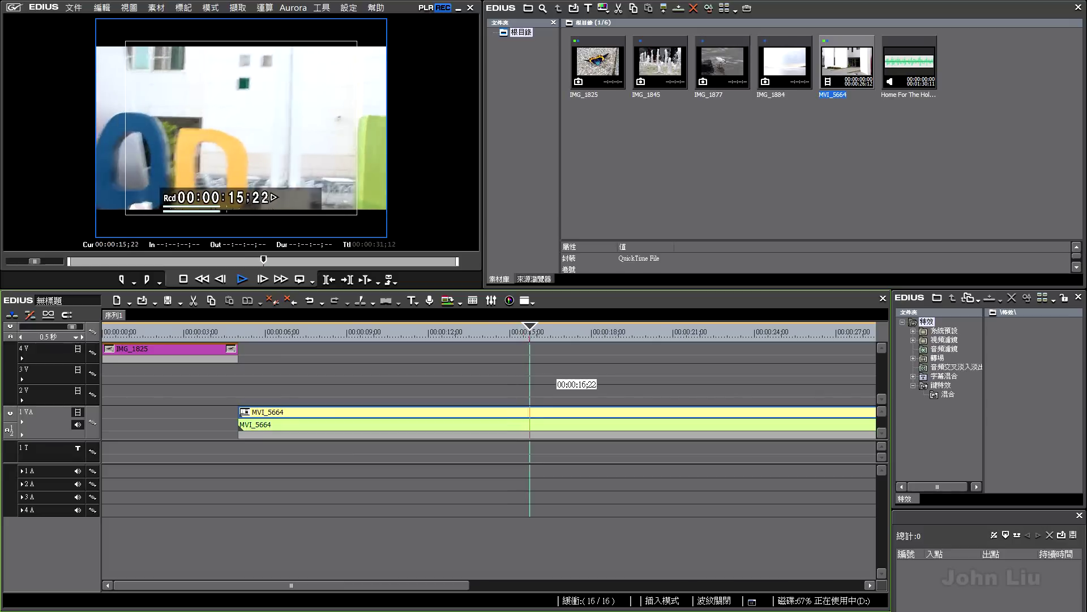
key("space")
left_click_drag(544, 326, 308, 327)
left_click_drag(289, 414, 152, 414)
- Split MVI_5664 at 00:00:05;00, where IMG_1825 ends, and delete the part after the cut
key("Page_Up")
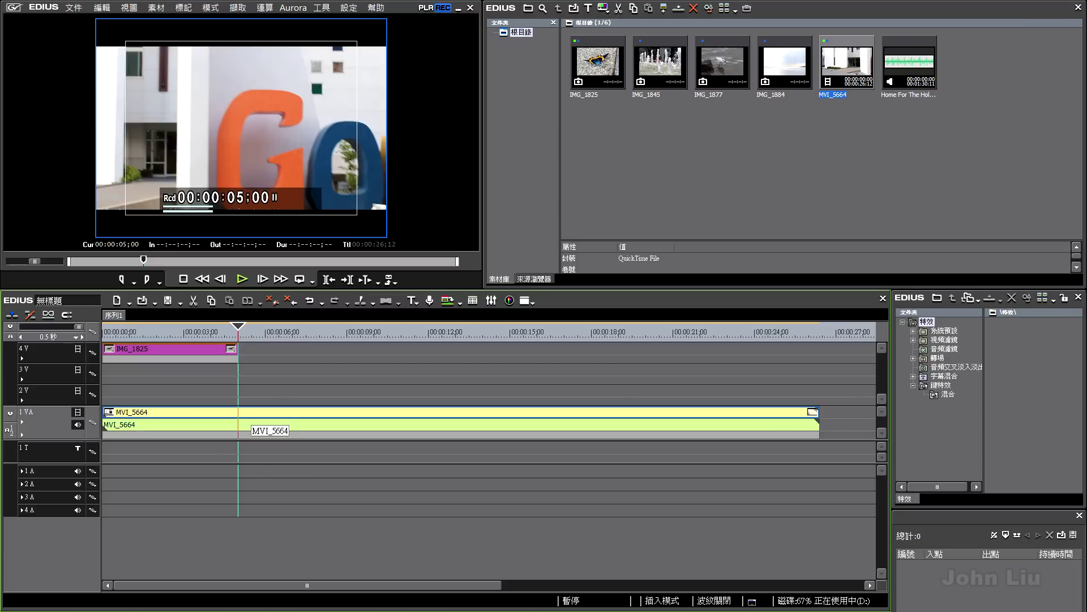
key("c")
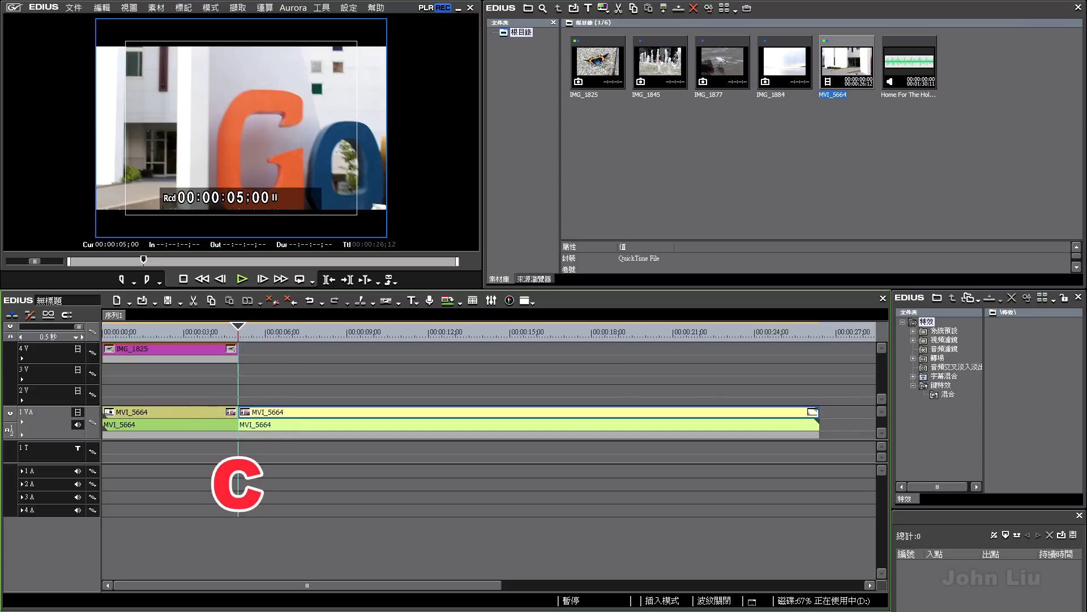
key("Delete")
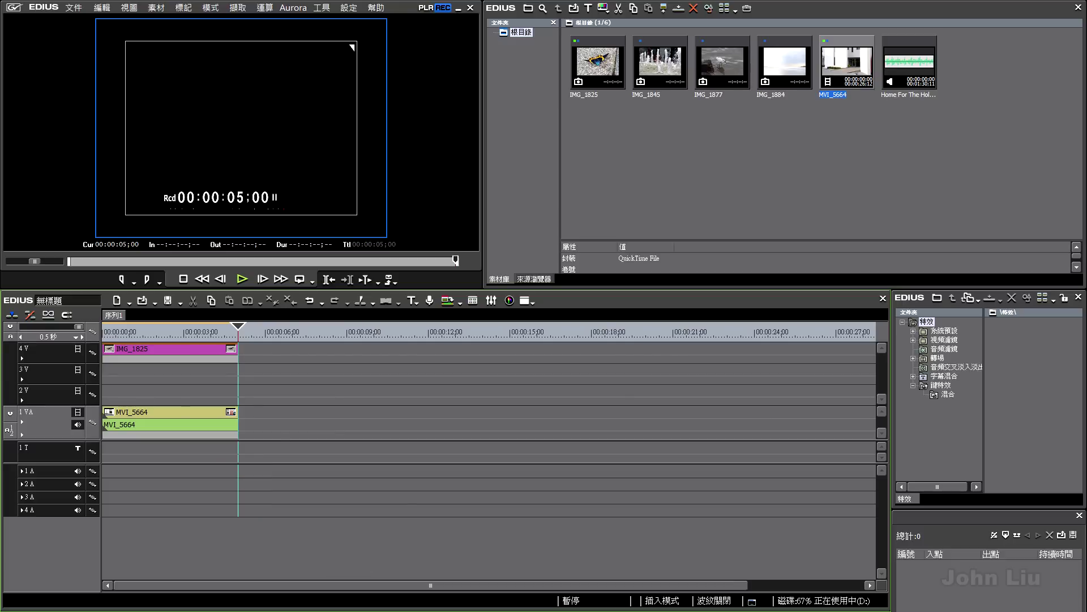
- Turn on ripple mode and insert the IMG_1877 image at the start of track 3V
mouse_move(170, 349)
left_mouse_down()
mouse_move(294, 349)
mouse_move(170, 349)
left_mouse_up()
left_click(30, 315)
mouse_move(170, 412)
left_mouse_down()
mouse_move(209, 412)
mouse_move(170, 413)
left_mouse_up()
left_click_drag(723, 62, 164, 370)
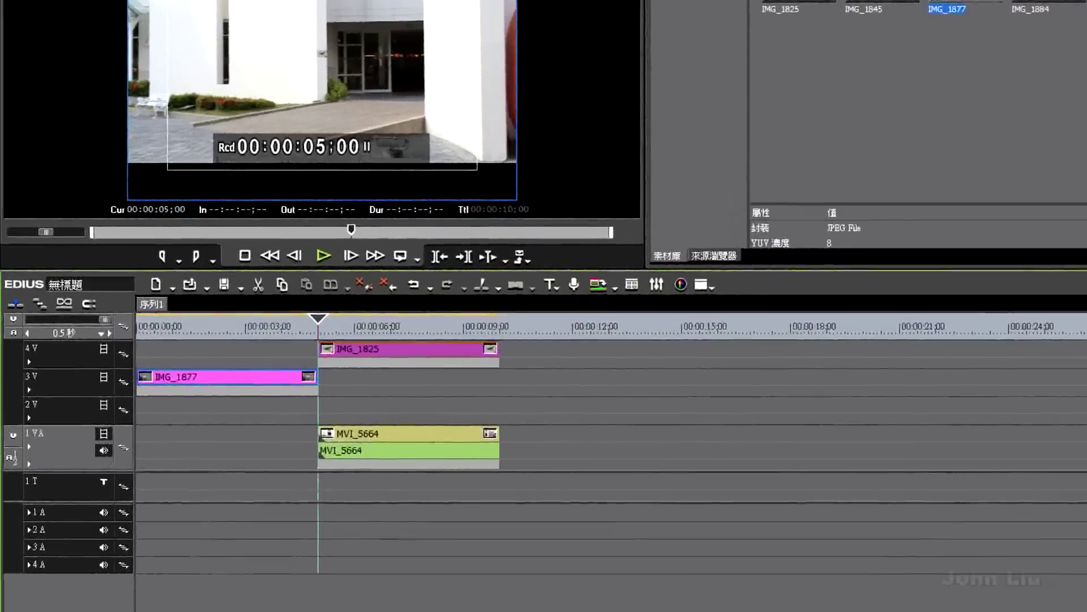
- Turn off ripple mode, return IMG_1825 and MVI_5664 to the timeline start and shift IMG_1877 to about 00:00:03;11 on track 3V
left_click(306, 349)
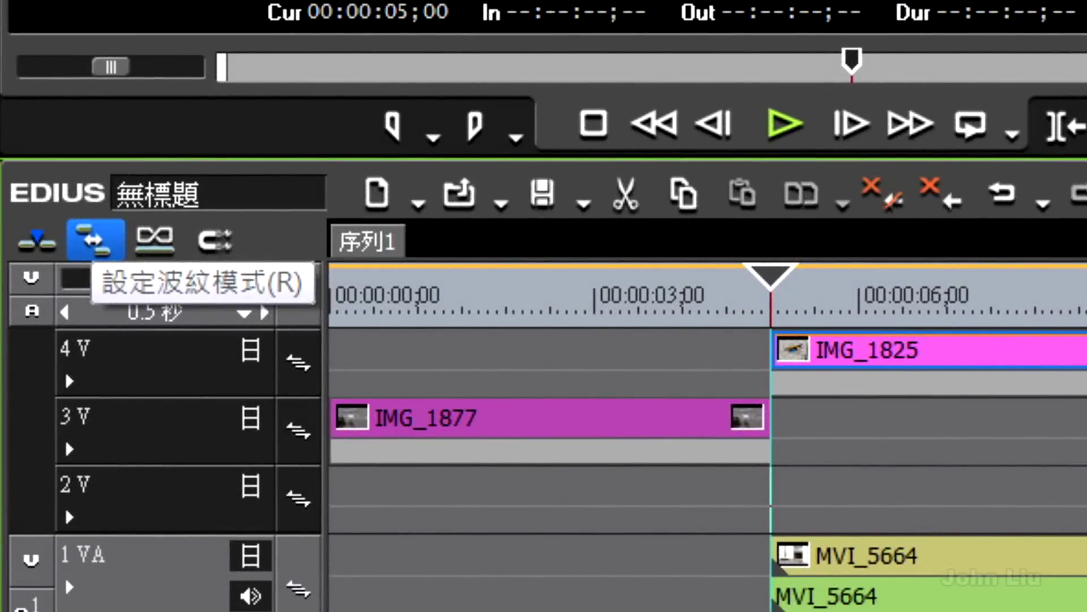
left_click(95, 239)
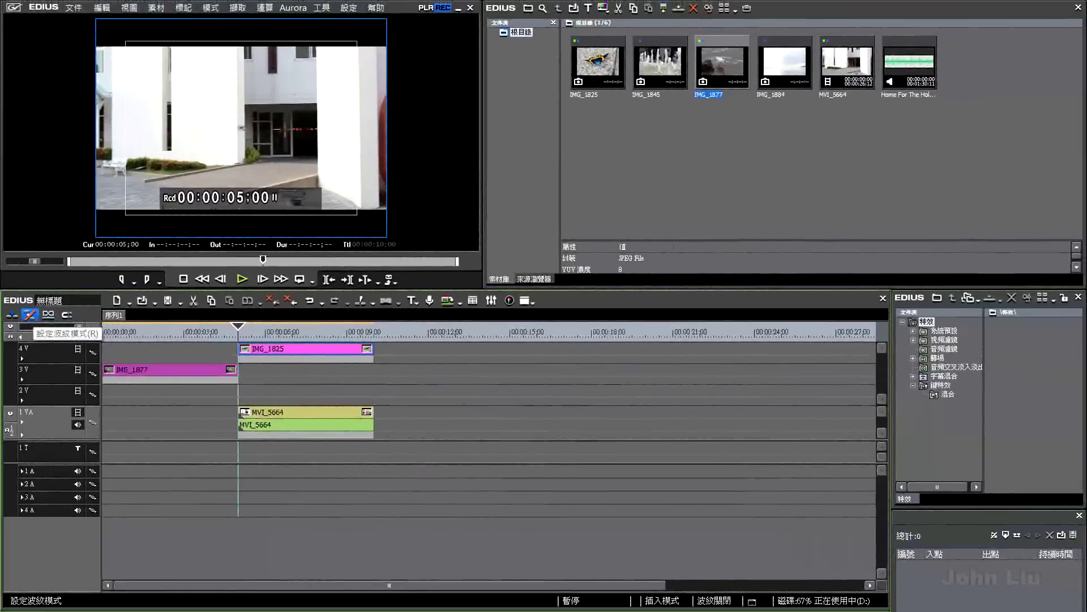
left_click(317, 349)
left_click_drag(317, 349, 236, 370)
left_click(184, 332)
left_click_drag(266, 332, 102, 329)
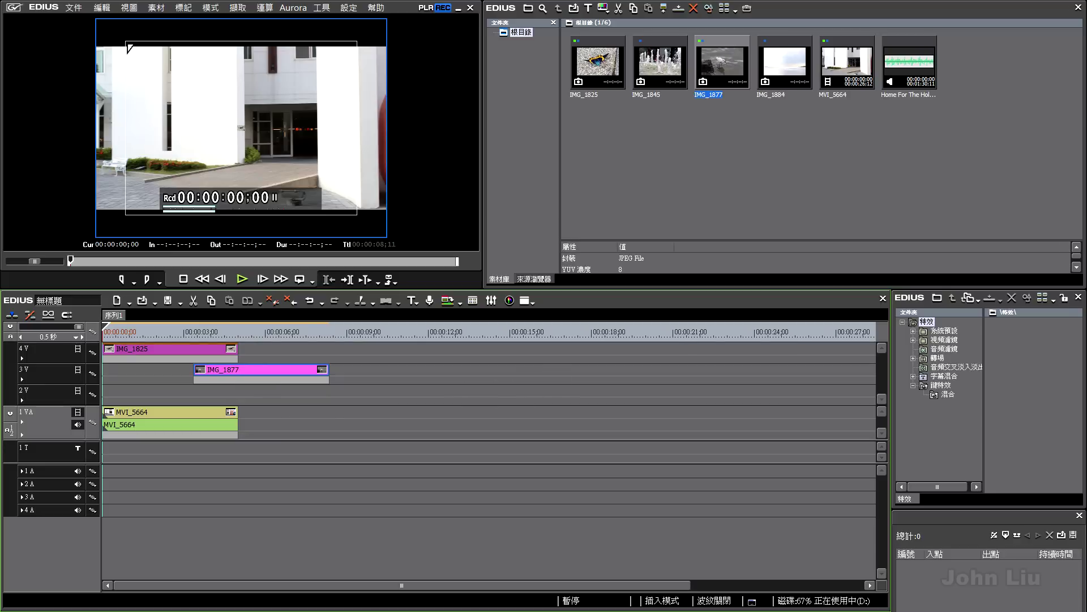
- Move IMG_1877 to track 4V directly after IMG_1825 and play across the cut between them
left_click_drag(260, 370, 306, 349)
mouse_move(238, 329)
left_mouse_down()
mouse_move(280, 329)
mouse_move(218, 330)
left_mouse_up()
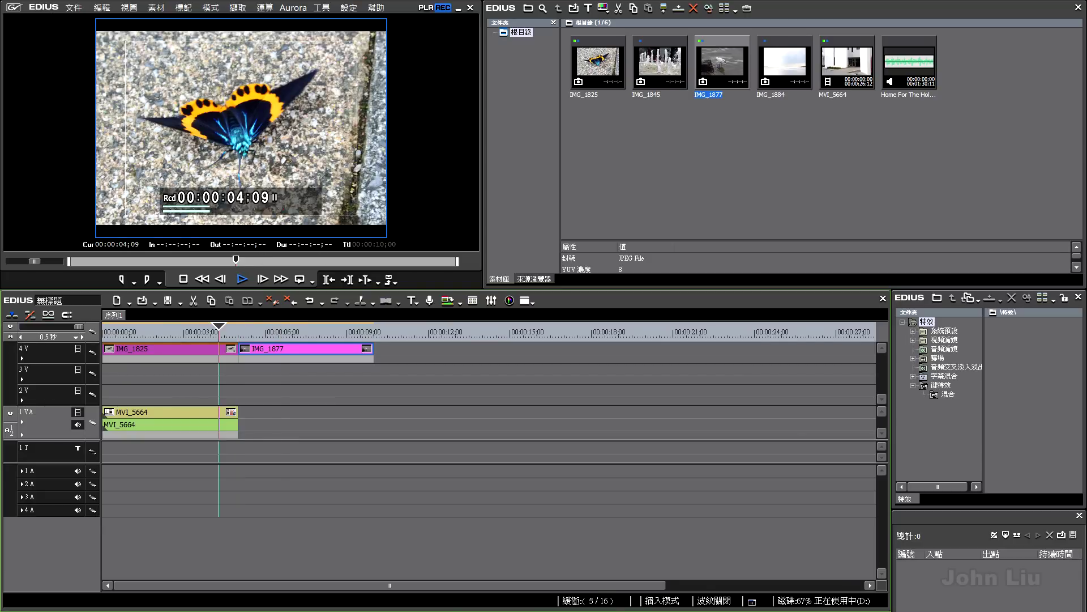
key("space")
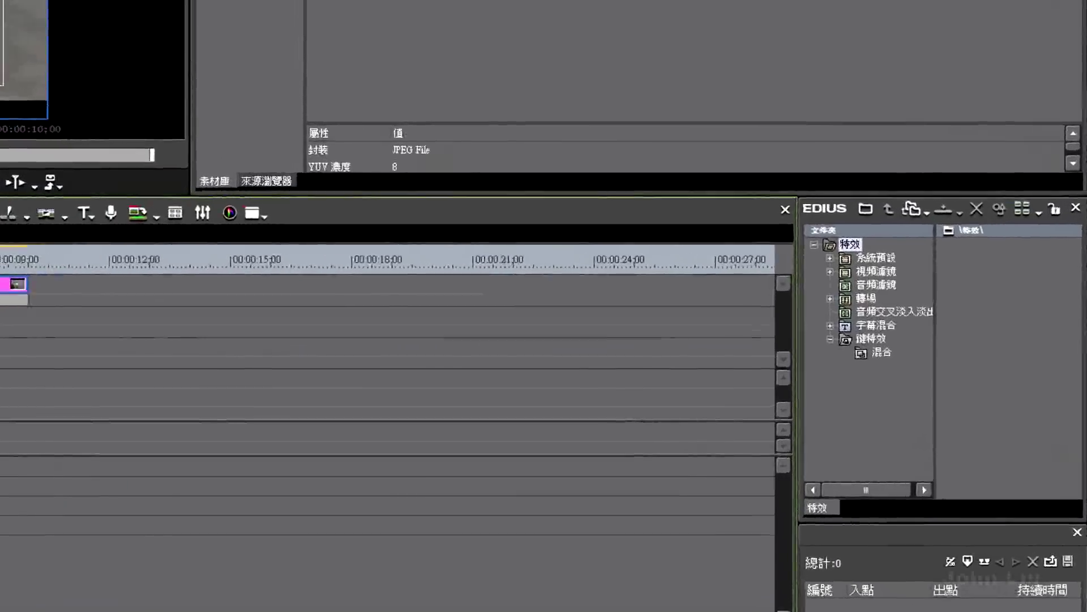
- Browse the 2D and 3D transitions and apply the 3D 立方體旋轉 transition between IMG_1825 and IMG_1877 on track 4V
left_click(913, 358)
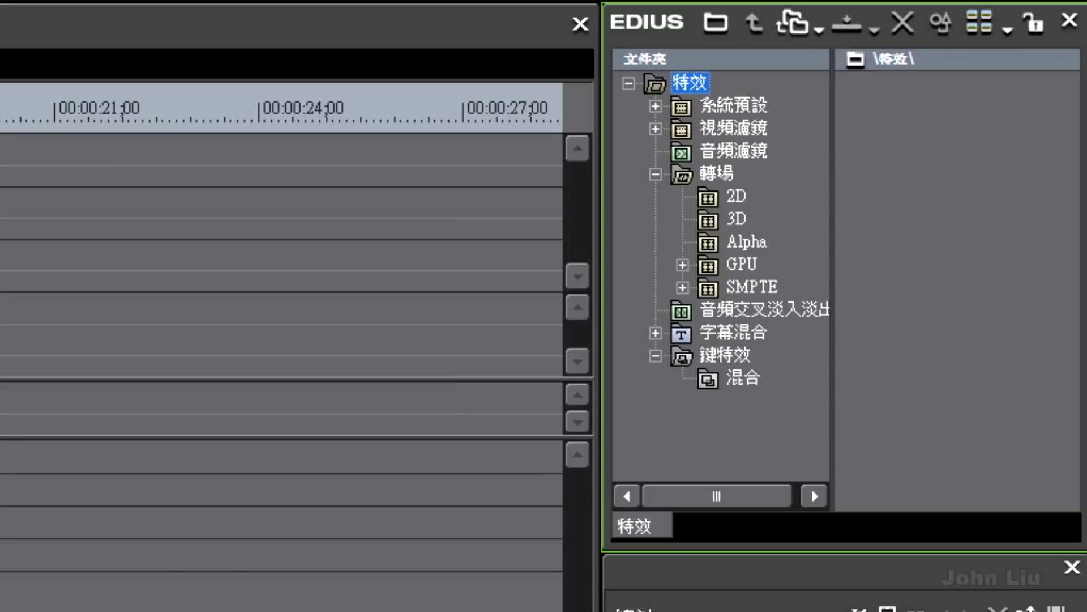
left_click(737, 197)
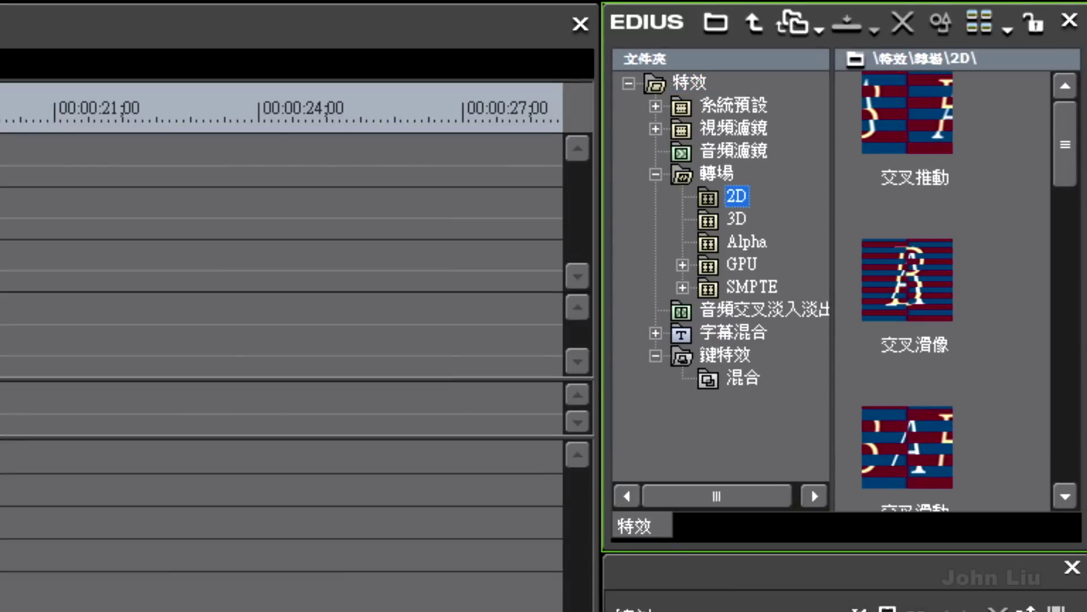
left_click(737, 219)
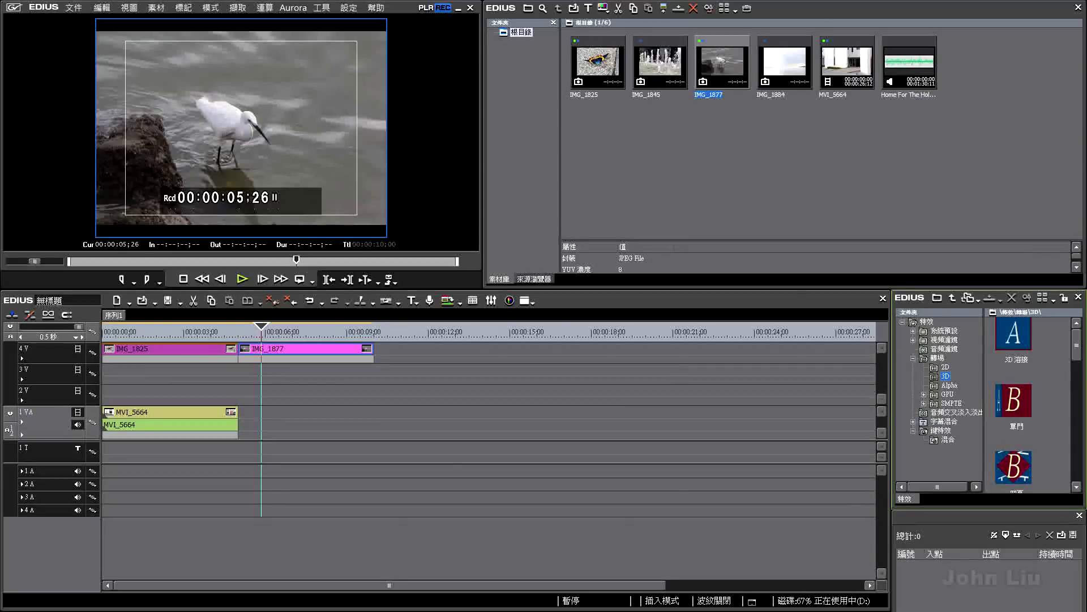
left_click(946, 367)
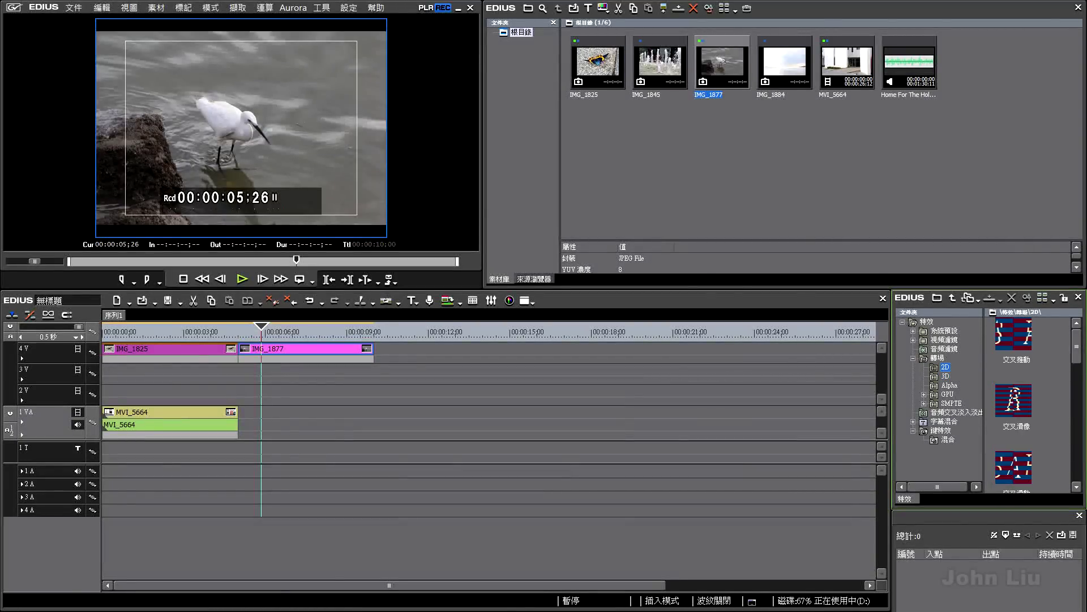
scroll(1017, 405, "down", 3)
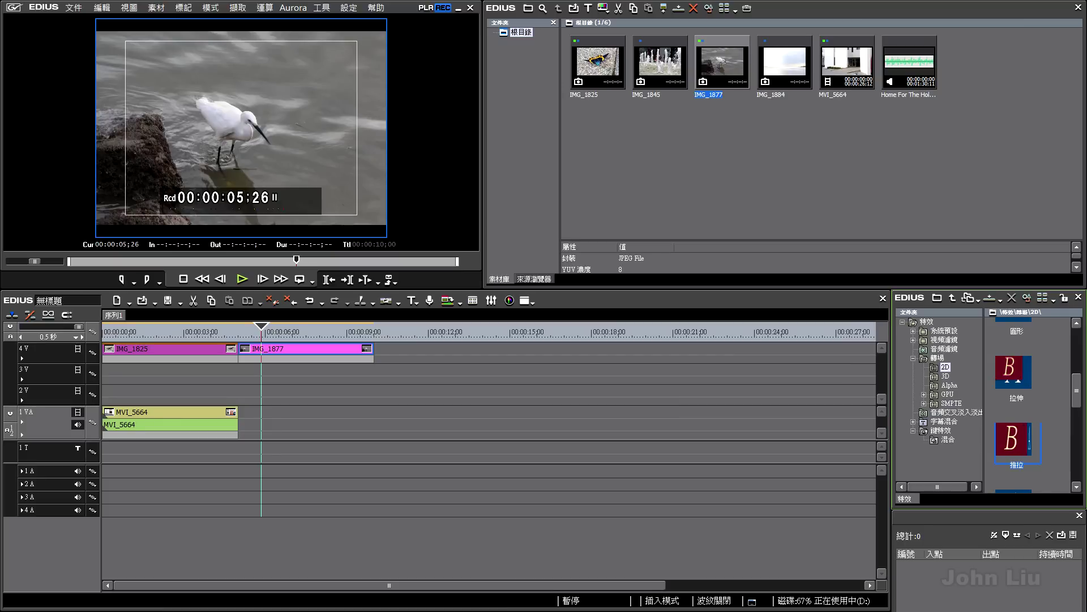
left_click(946, 376)
scroll(1017, 405, "down", 3)
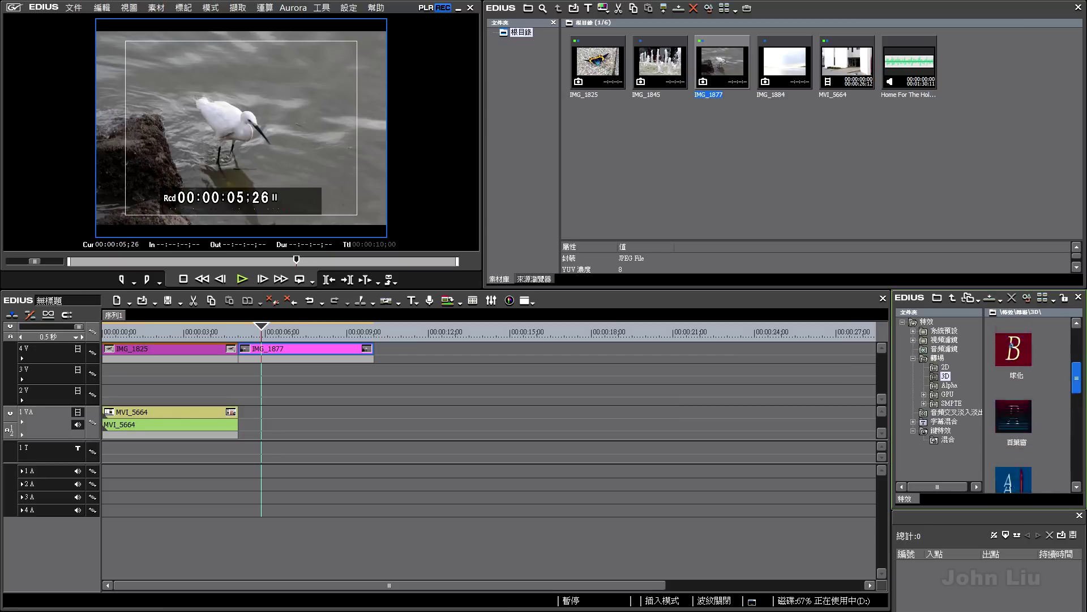
left_click(1014, 445)
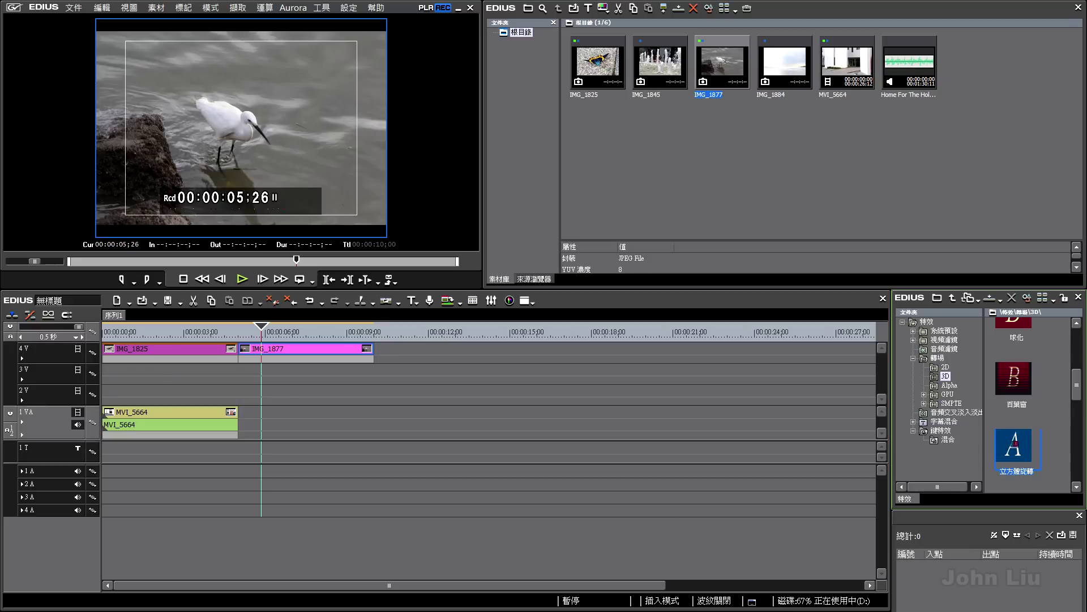
left_click_drag(1014, 445, 238, 349)
- Play the timeline across the cube rotation transition between IMG_1825 and IMG_1877
key("a")
key("a")
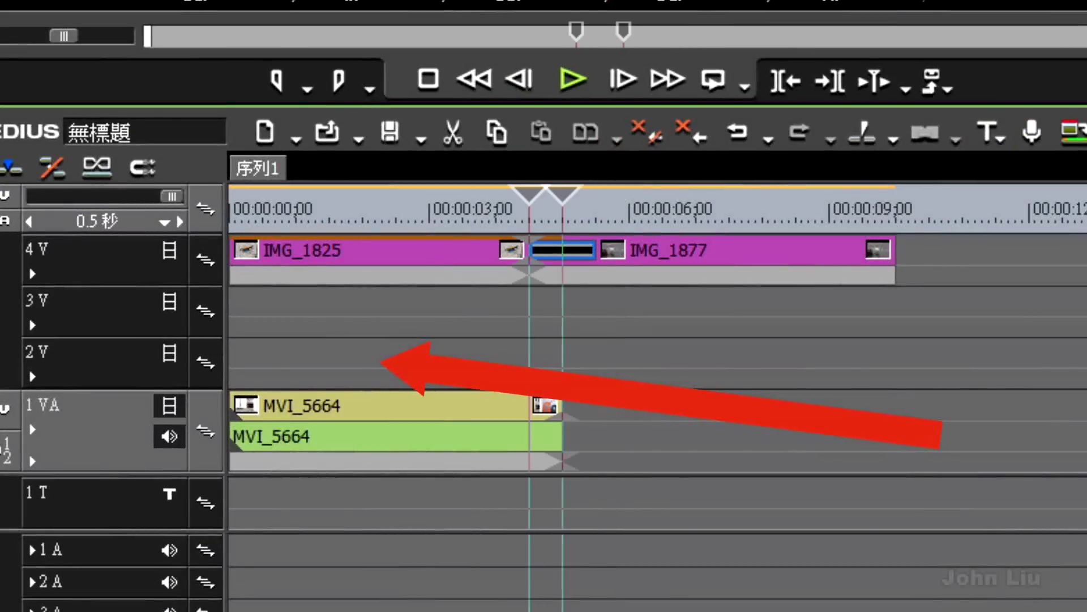
key("space")
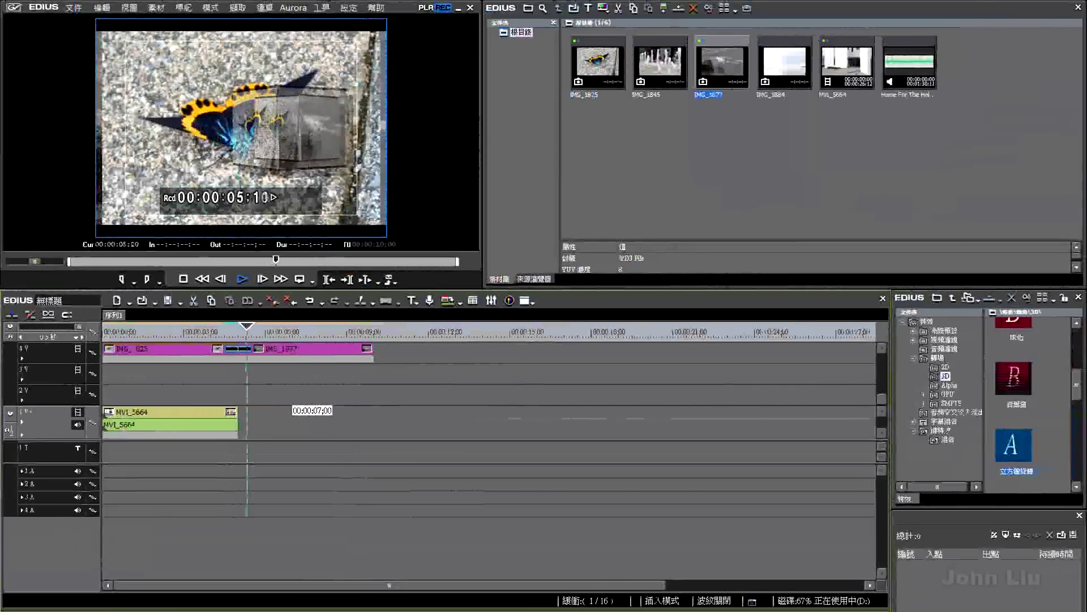
key("space")
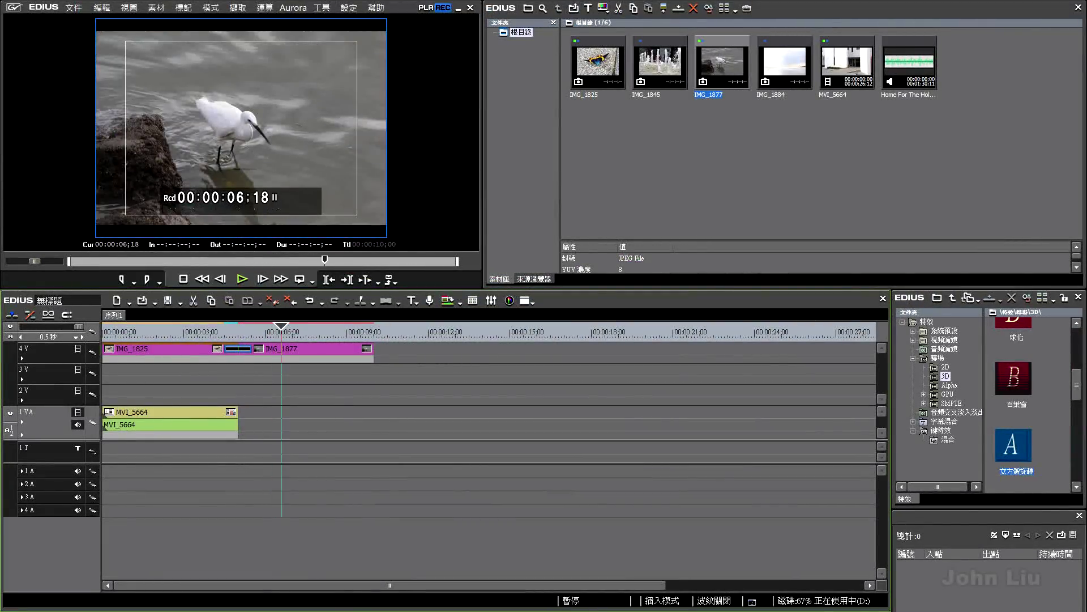
- Mute the audio of track 1VA, which holds the MVI_5664 clip
left_click(176, 412)
left_click(172, 330)
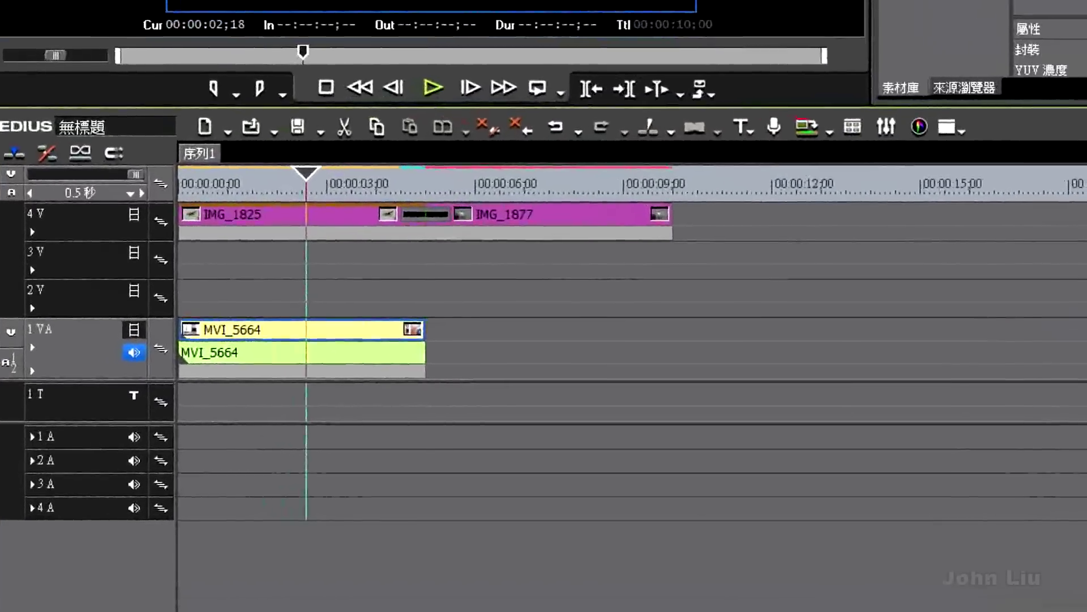
left_click(77, 424)
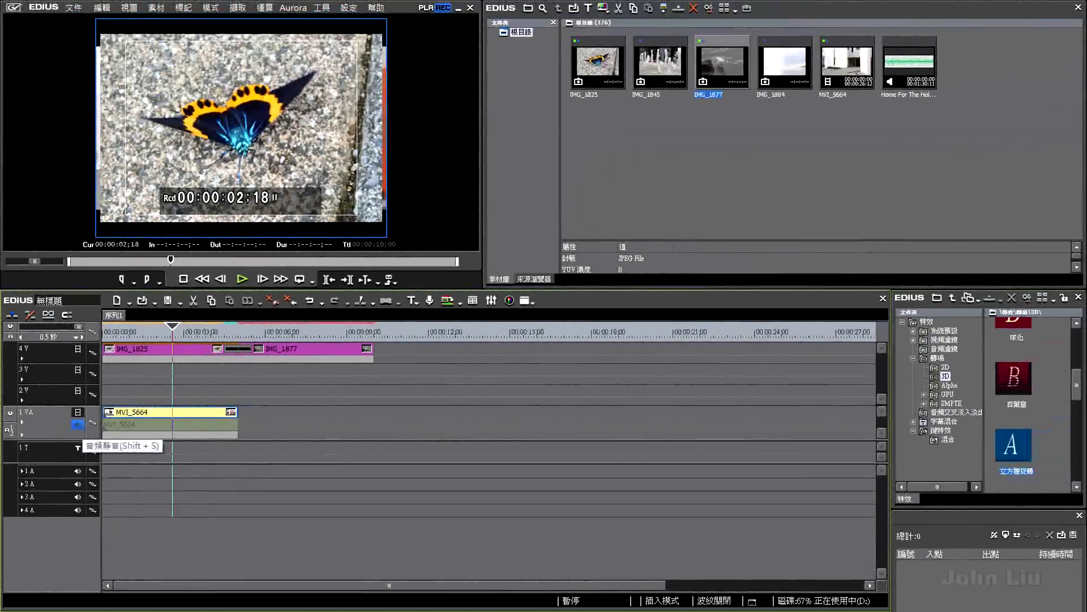
- Play the timeline from about 00:00:01;18 to check playback with track 1VA muted
left_click_drag(191, 330, 145, 331)
key("space")
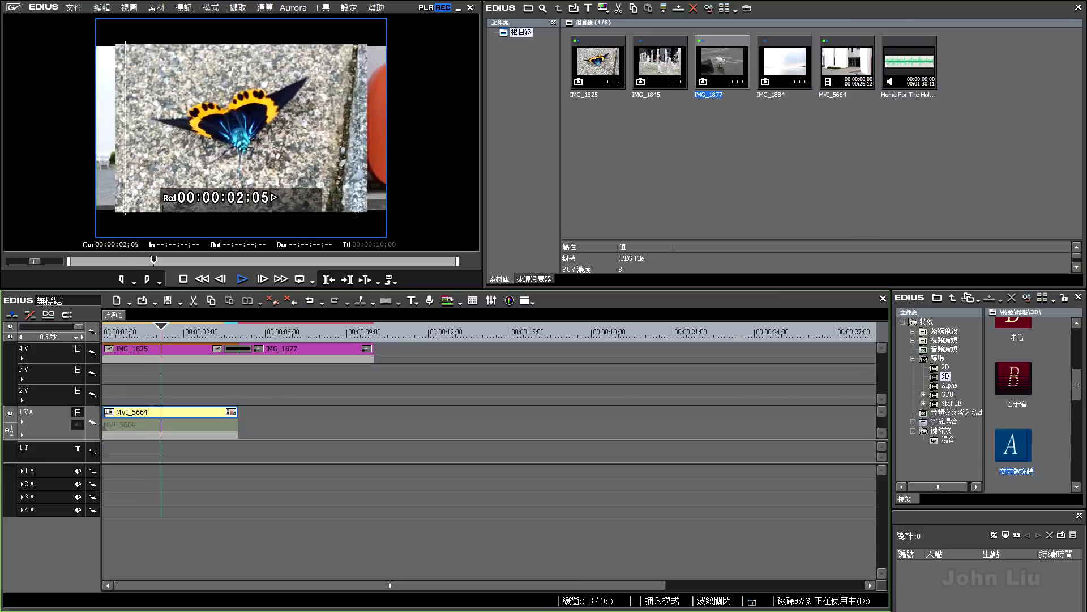
key("space")
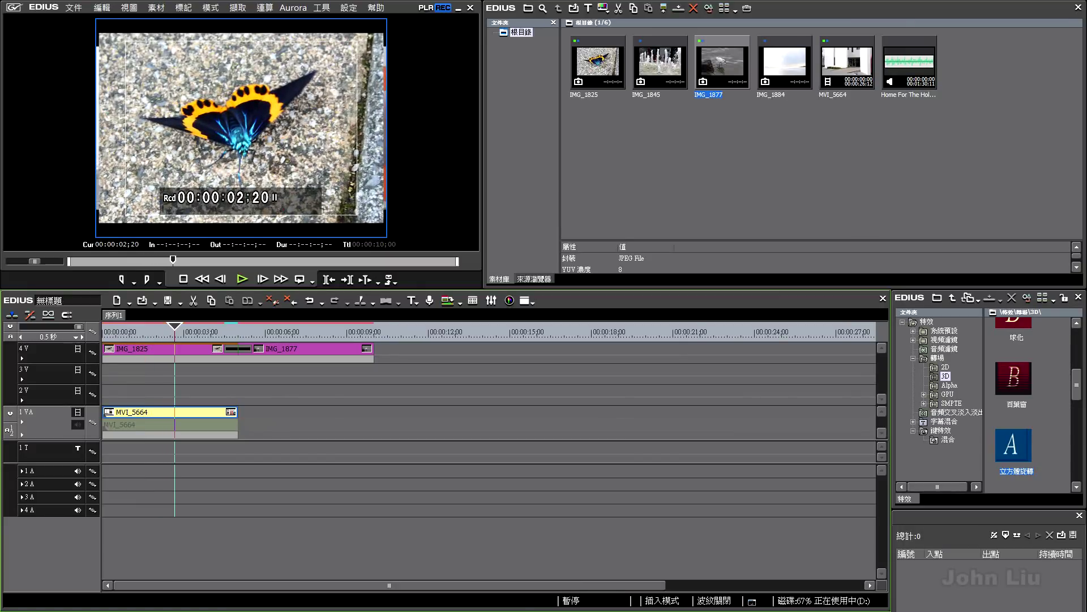
- Remove the link between the video and audio of the MVI_5664 clip on track 1VA
left_click(317, 422)
right_click(144, 417)
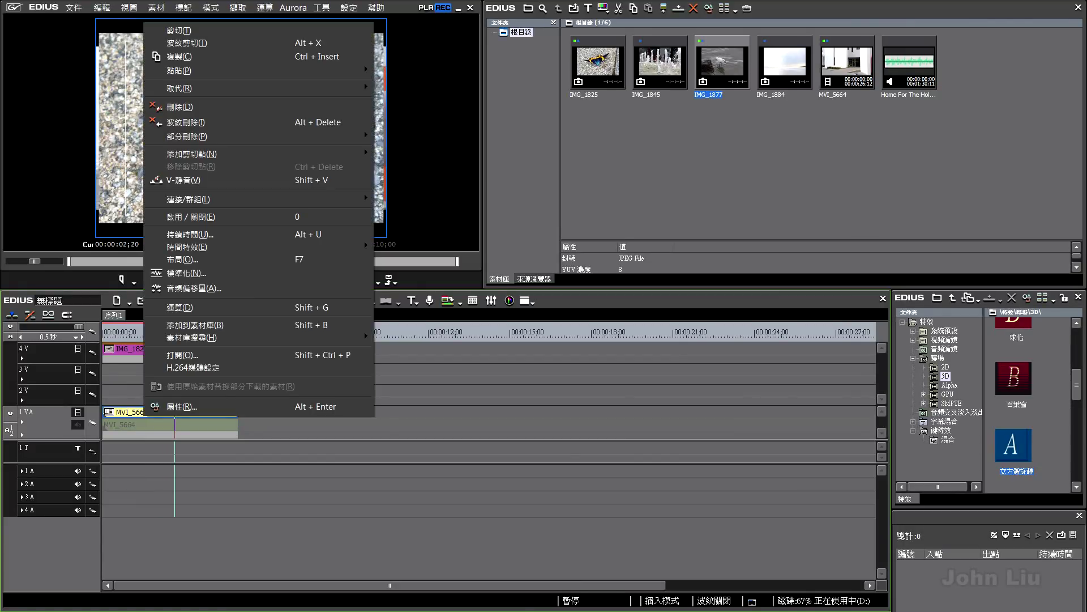
key("Escape")
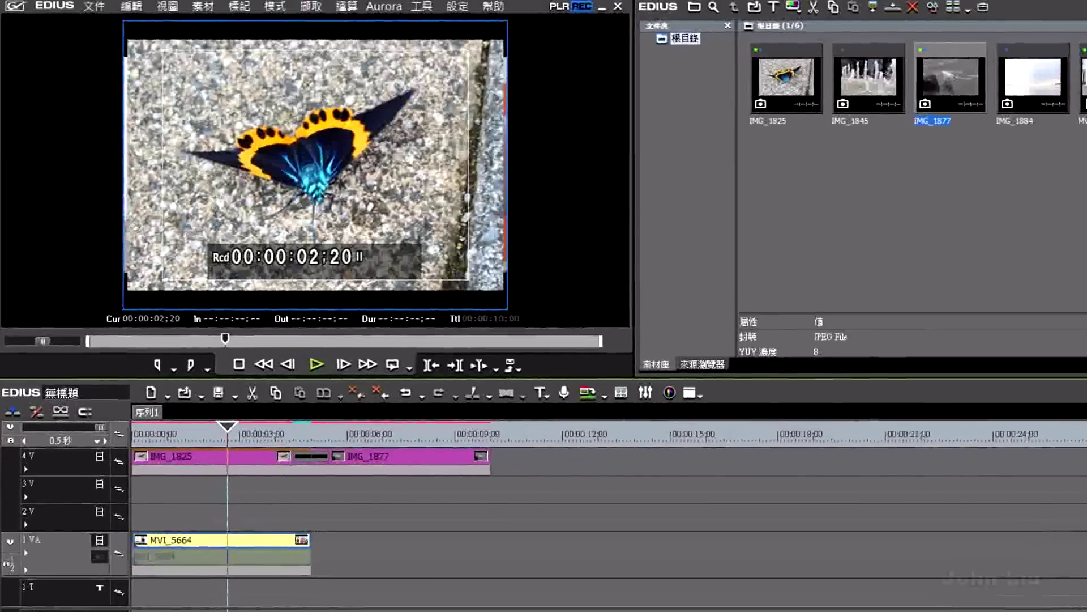
right_click(176, 454)
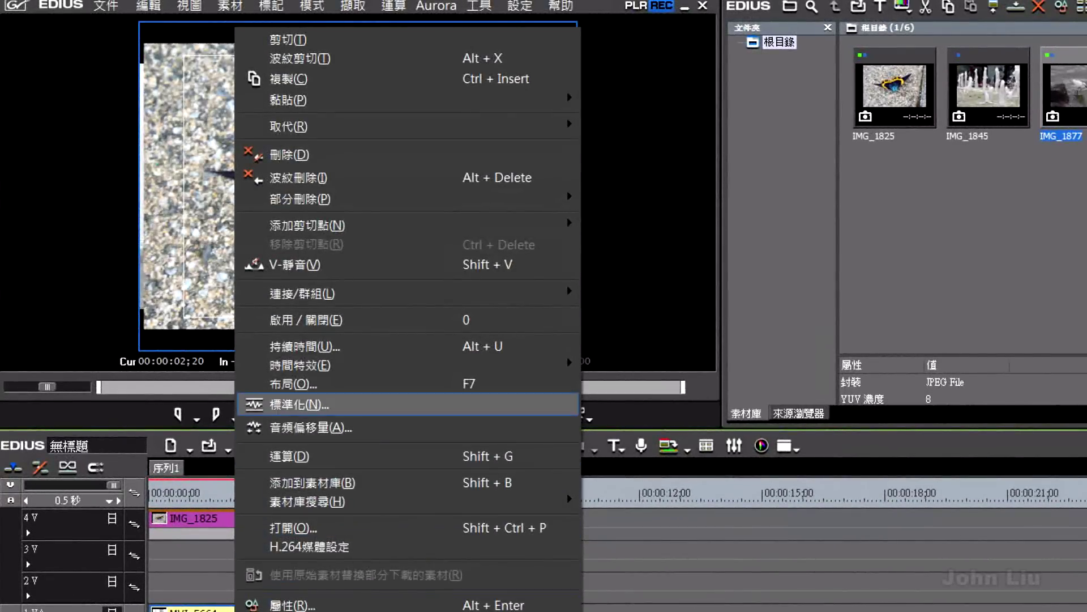
mouse_move(306, 294)
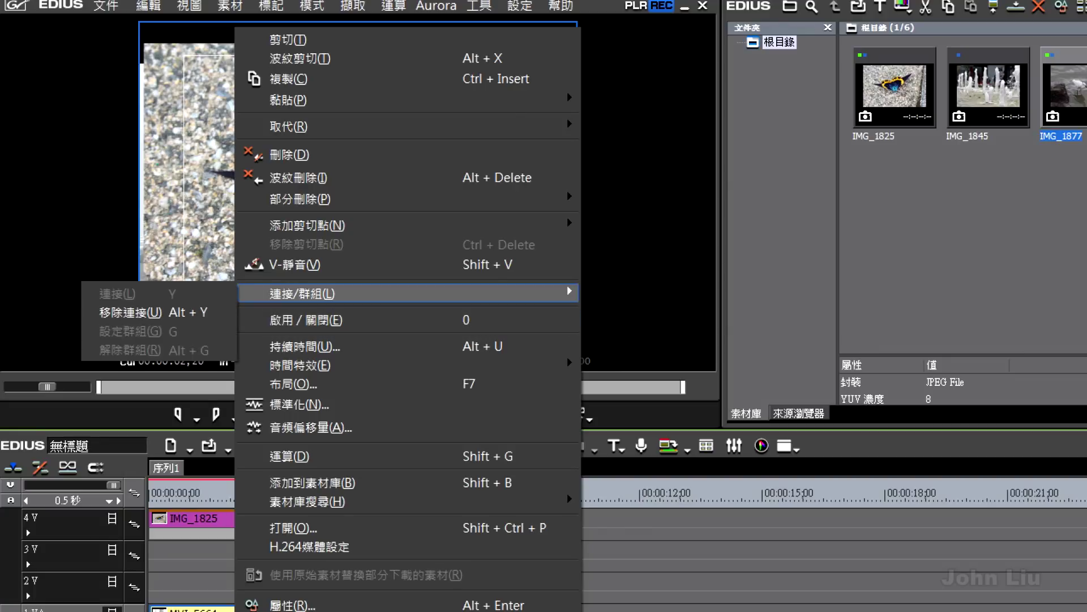
left_click(159, 312)
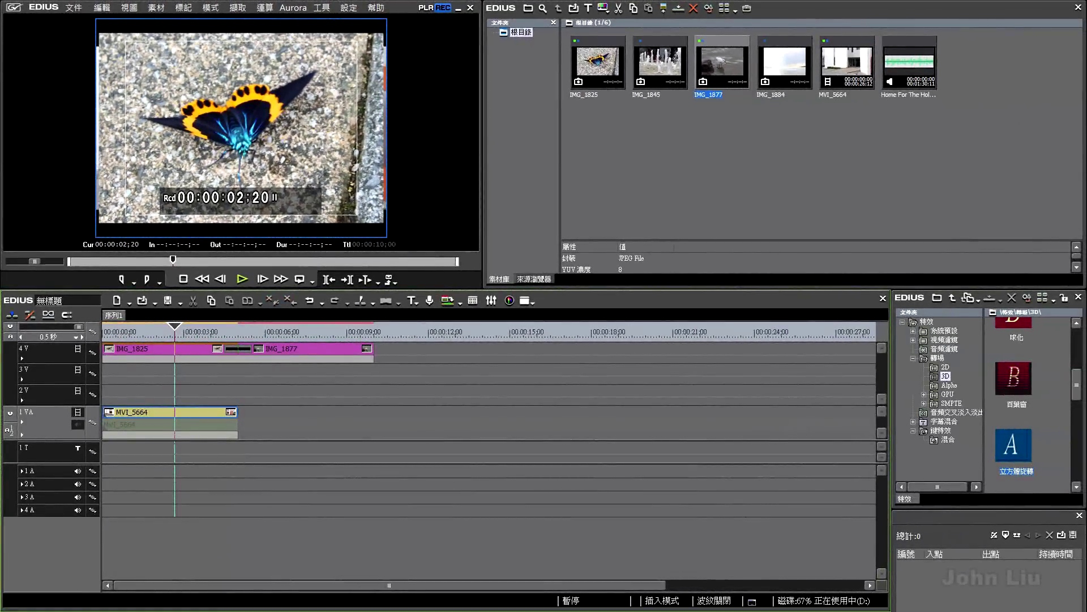
- Unmute track 1VA and delete only the audio part of the MVI_5664 clip
left_click(170, 413)
left_click(170, 425)
left_click(170, 413)
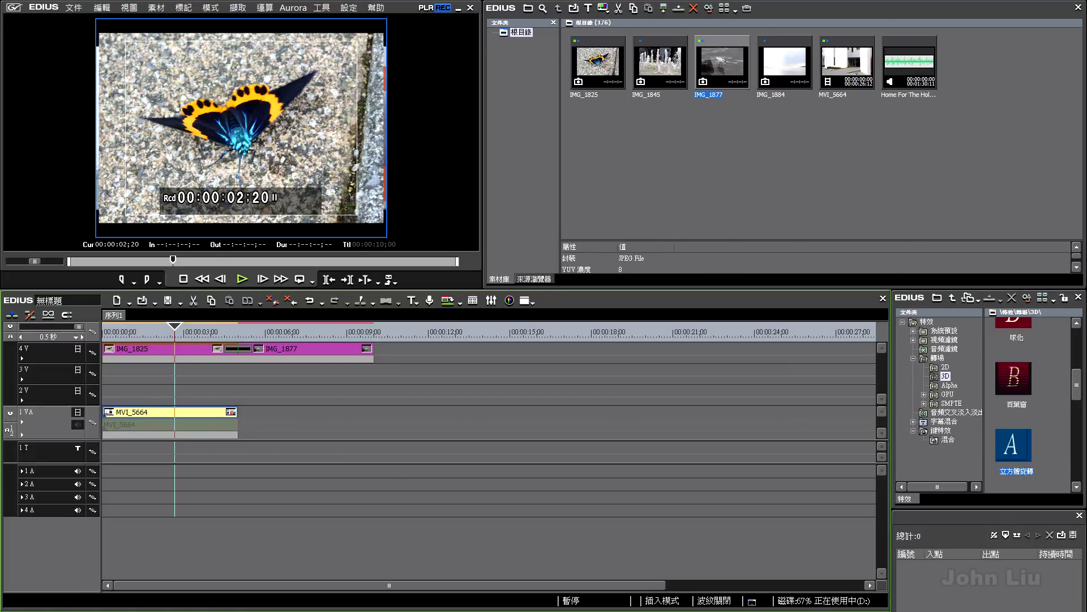
left_click(166, 424)
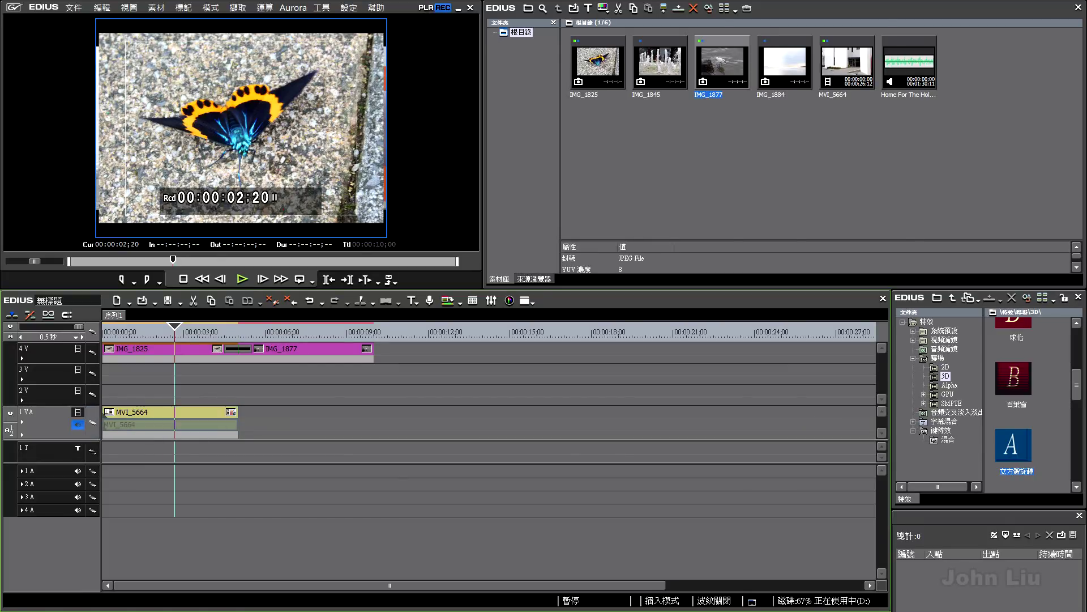
left_click(78, 425)
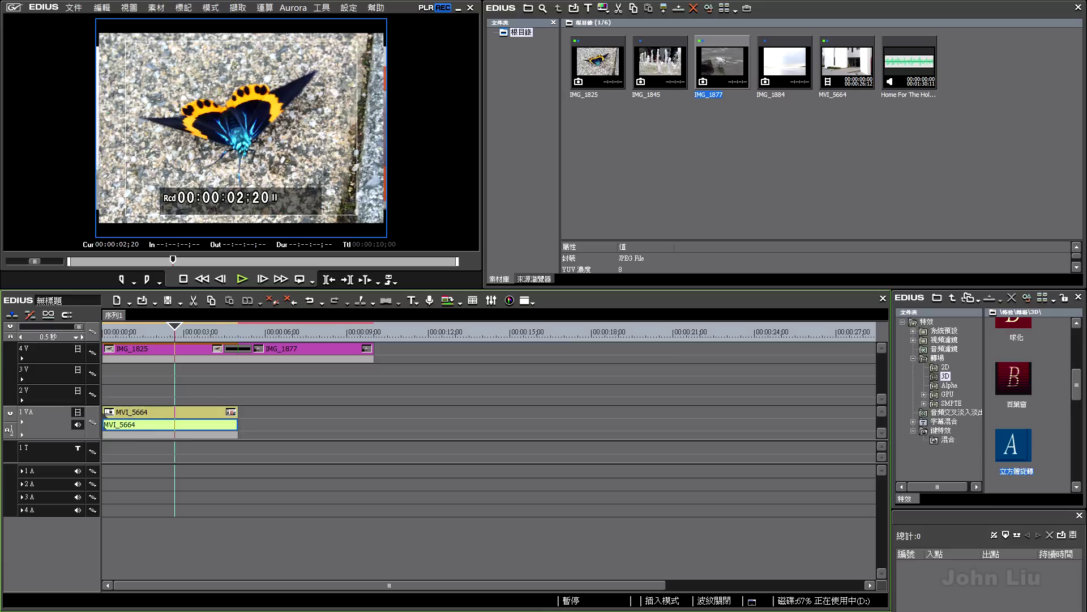
key("Delete")
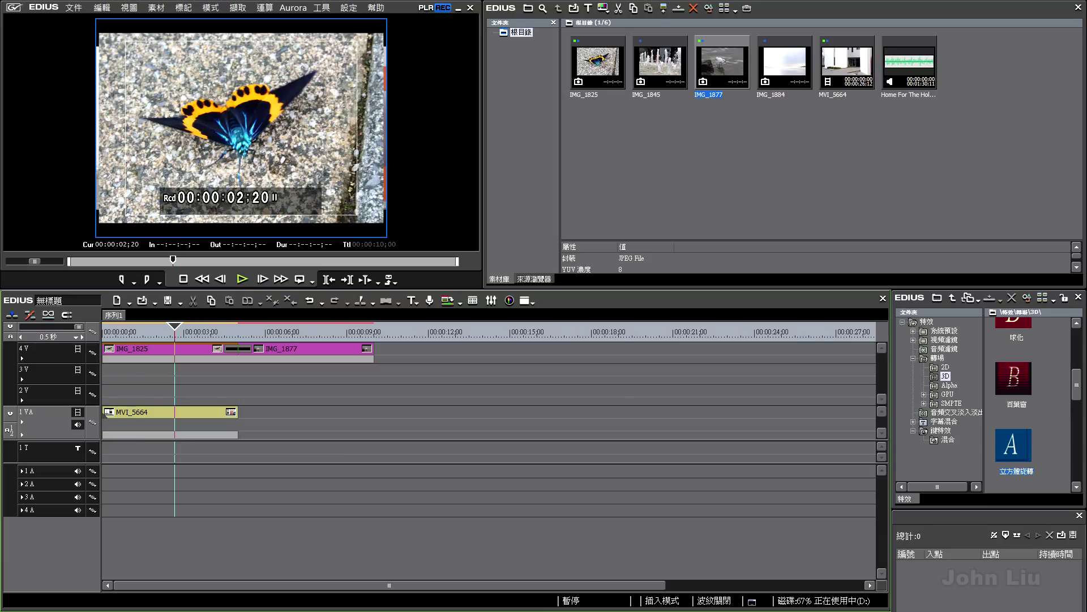
mouse_move(170, 413)
left_mouse_down()
mouse_move(170, 395)
mouse_move(170, 413)
left_mouse_up()
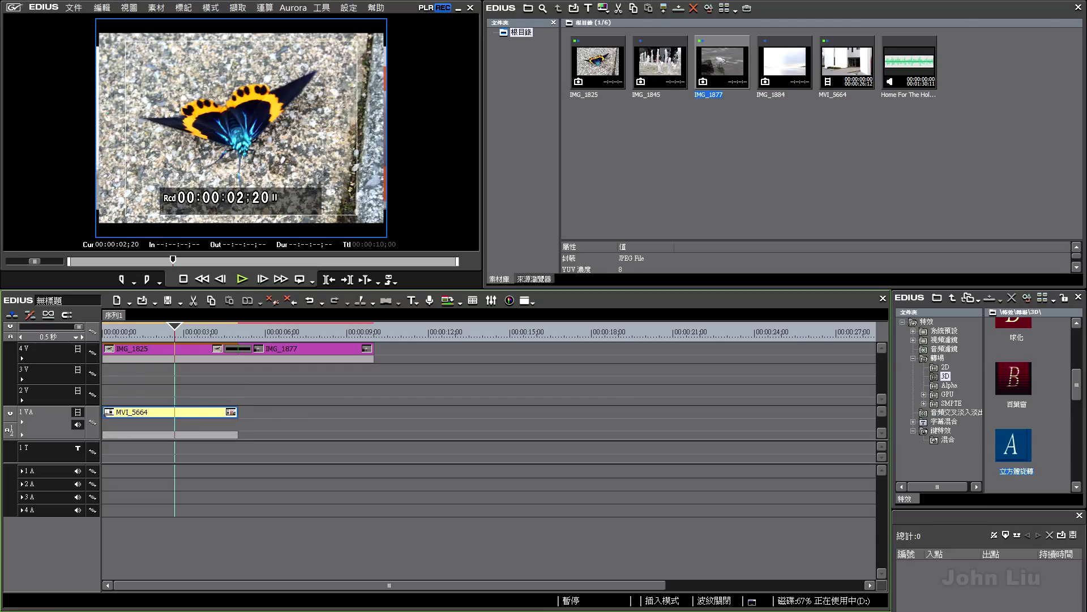
- Place the Home For The Holidays audio clip at the start of track 1A
left_click(909, 62)
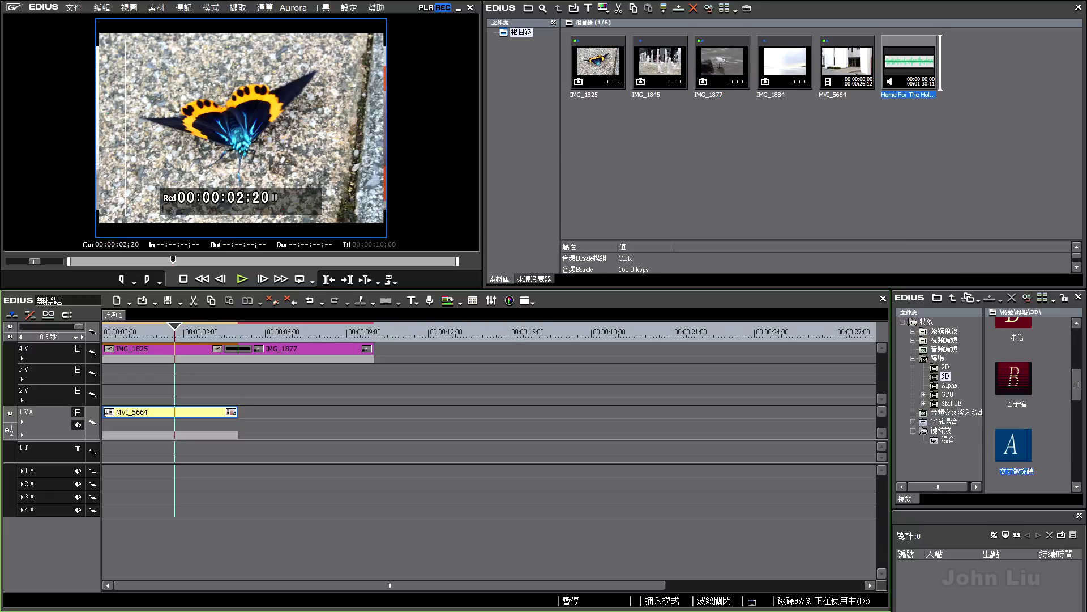
left_click_drag(892, 63, 924, 63)
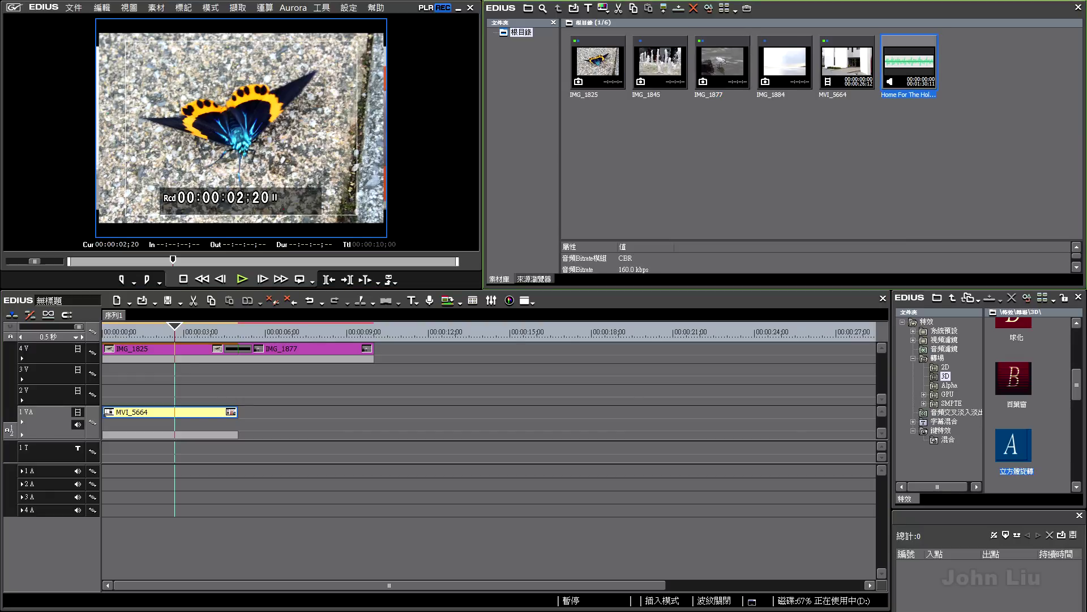
left_click_drag(941, 62, 105, 471)
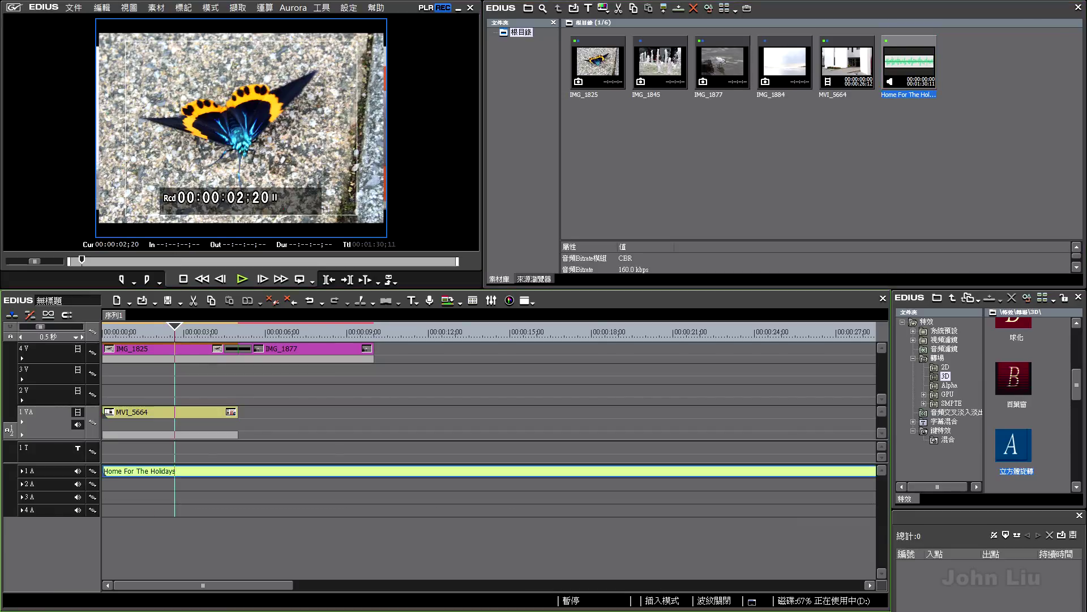
- Play the timeline from near the start to check the music, then return the playhead to 00:00:03;18
left_click_drag(175, 327, 111, 327)
key("space")
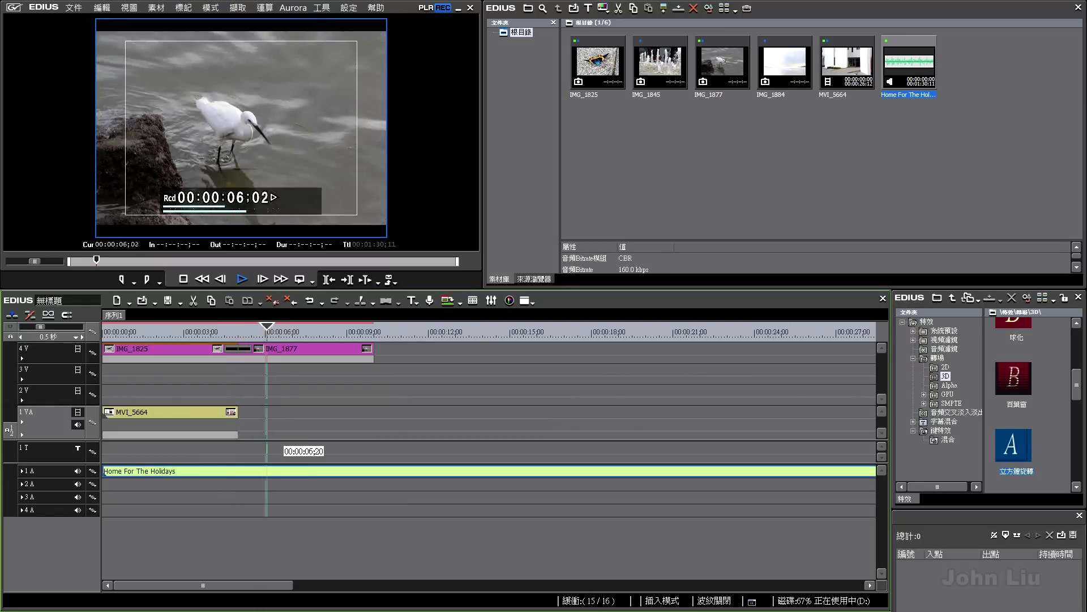
key("space")
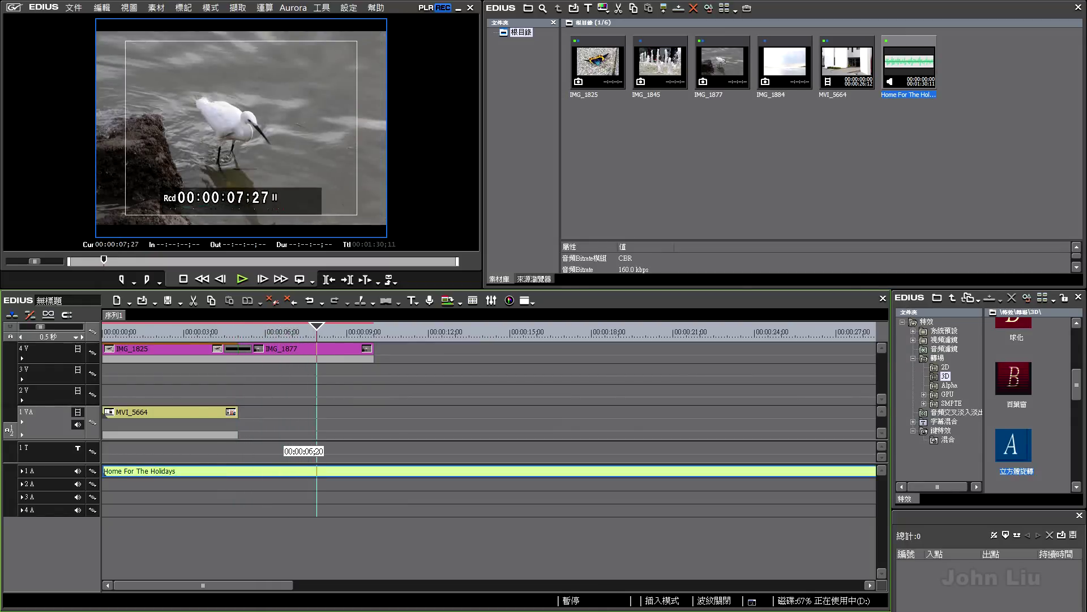
left_click_drag(317, 327, 199, 327)
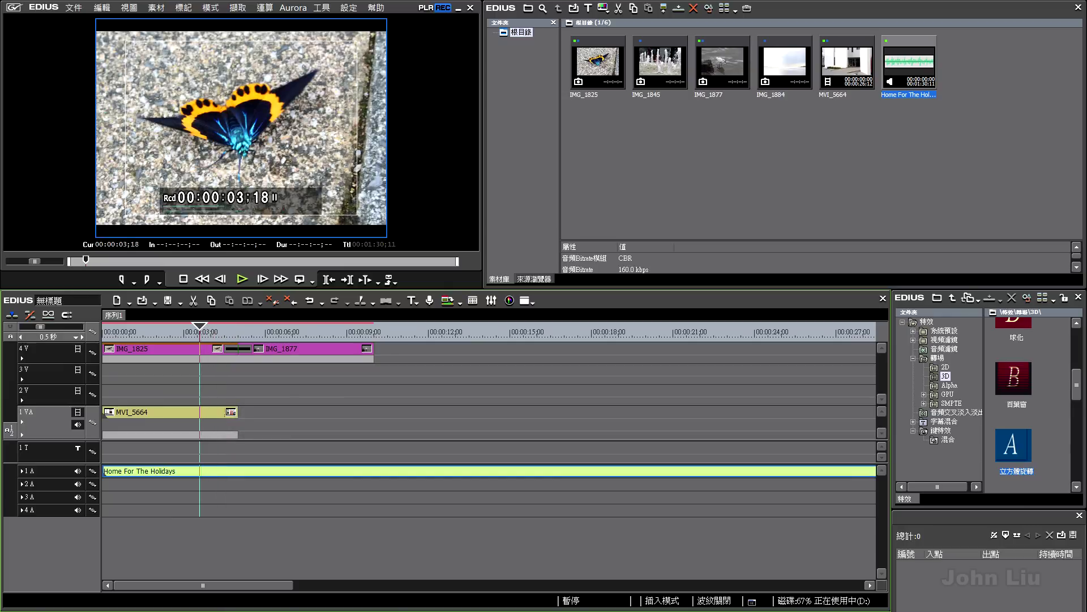
- Place IMG_1825 and IMG_1877 directly after MVI_5664 and move the three joined clips onto track 2V
left_click_drag(312, 378, 323, 413)
left_click_drag(458, 412, 446, 412)
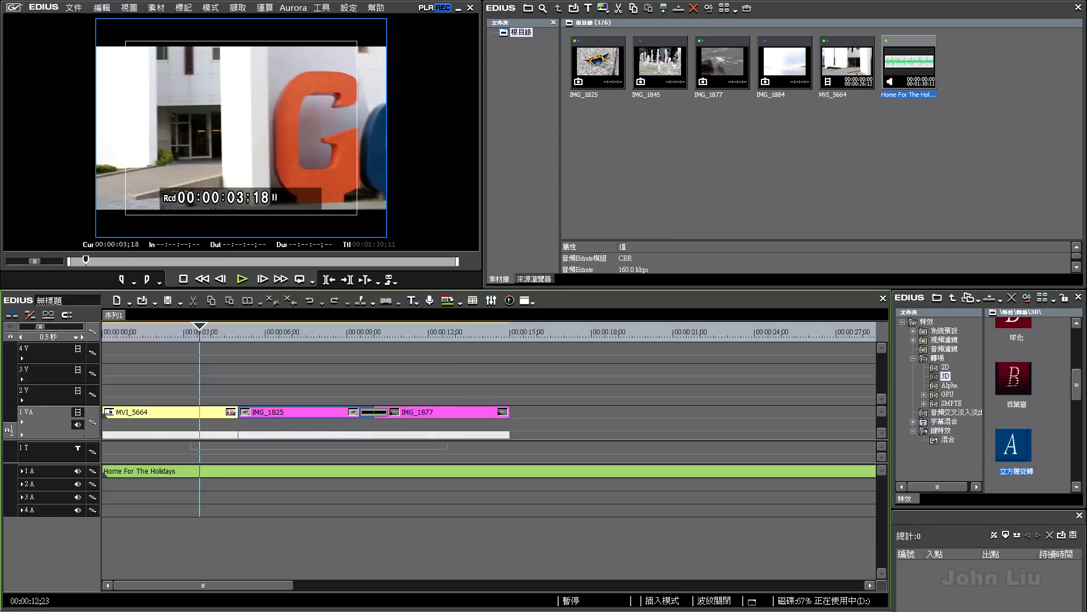
left_click_drag(170, 412, 170, 390)
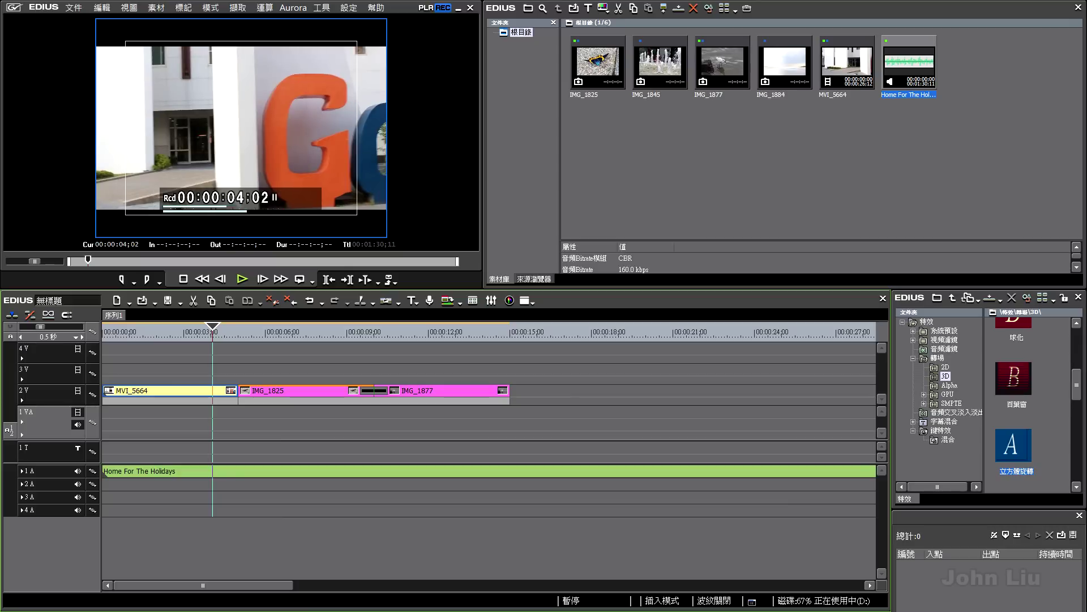
- Apply the 2D 交叉滑像 transition between MVI_5664 and IMG_1825 on track 2V and play across it
left_click(945, 367)
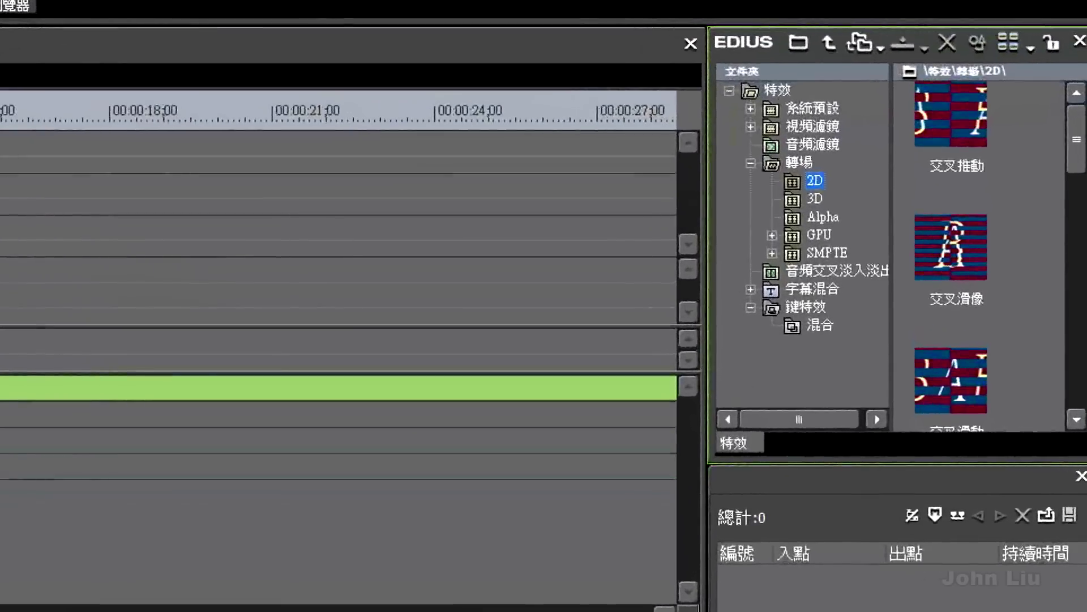
left_click(1013, 401)
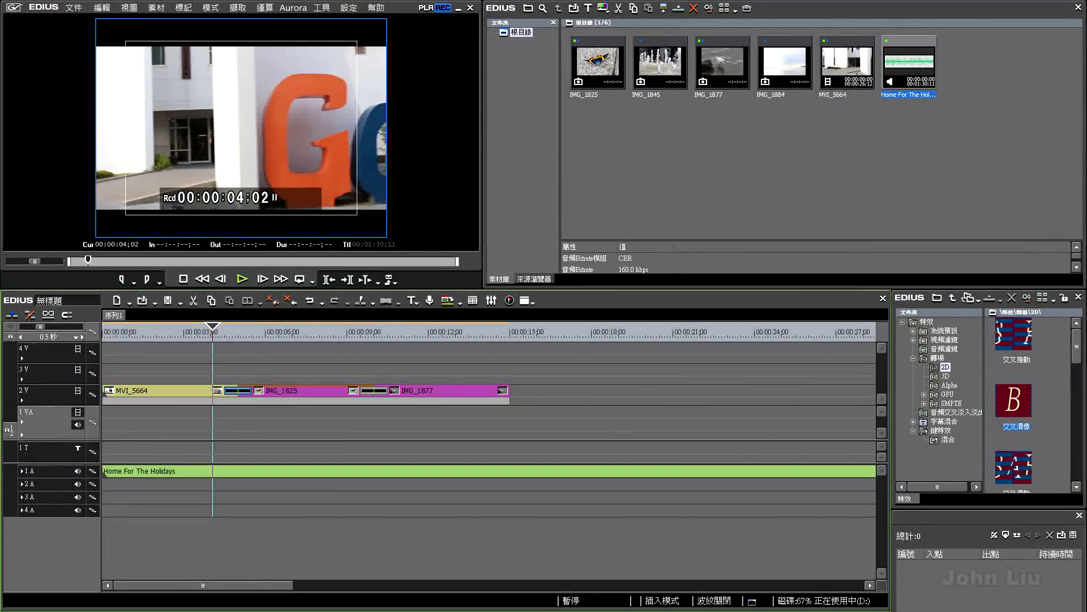
key("s")
key("s")
key("a")
key("space")
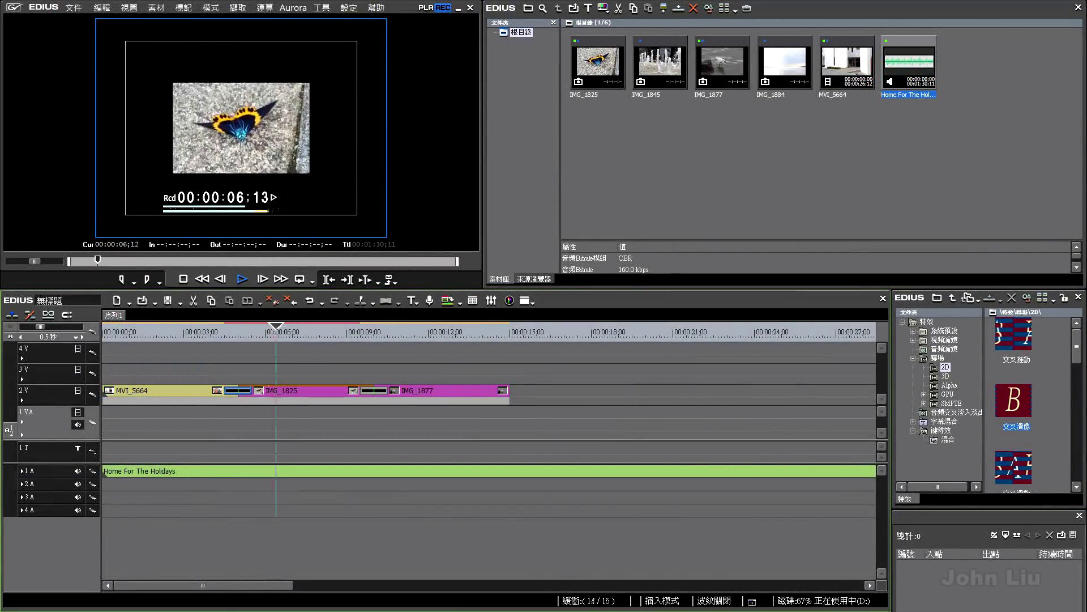
key("space")
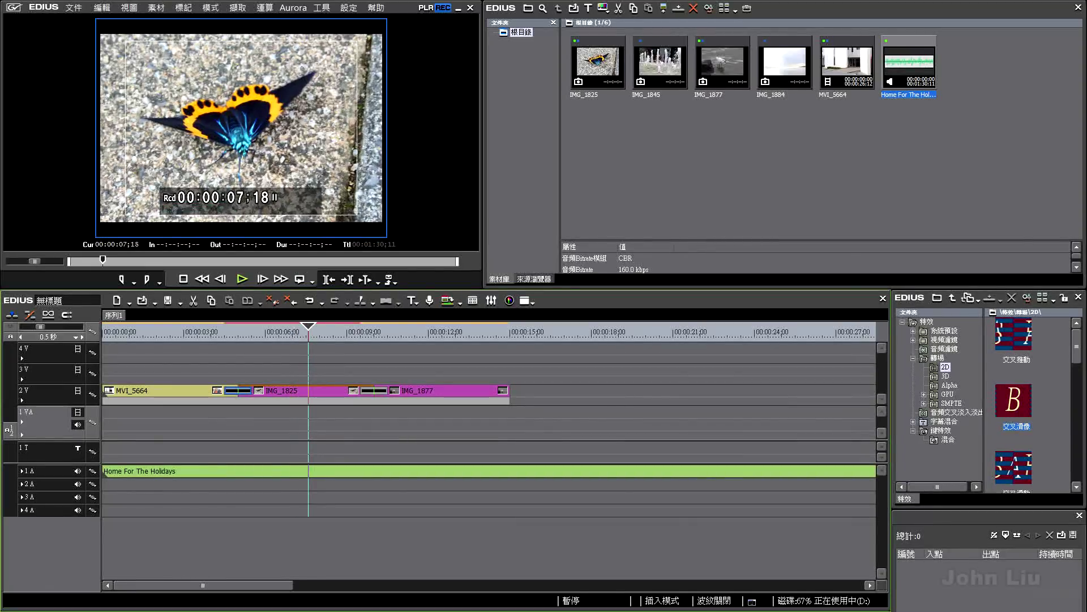
- Examine the video layout and keyframes of the IMG_1825 clip, then close its layout window
left_click(306, 392)
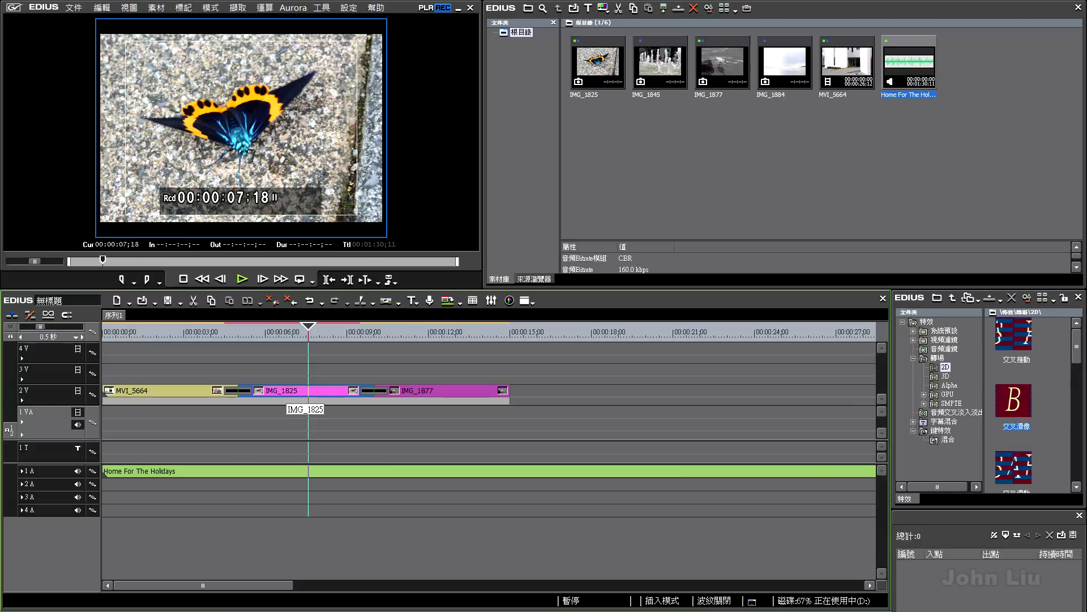
key("F7")
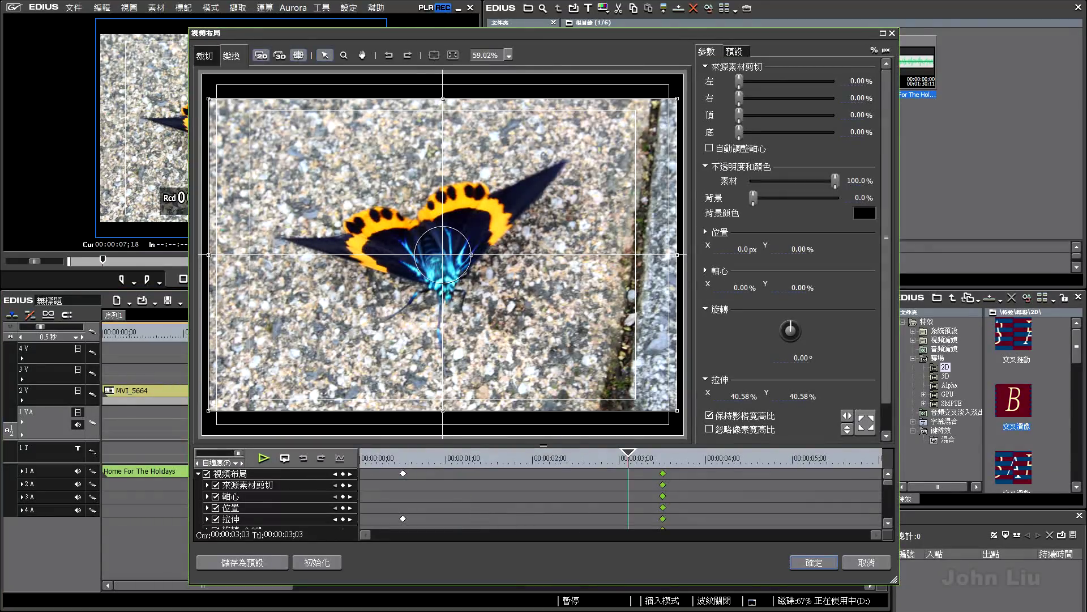
key("Return")
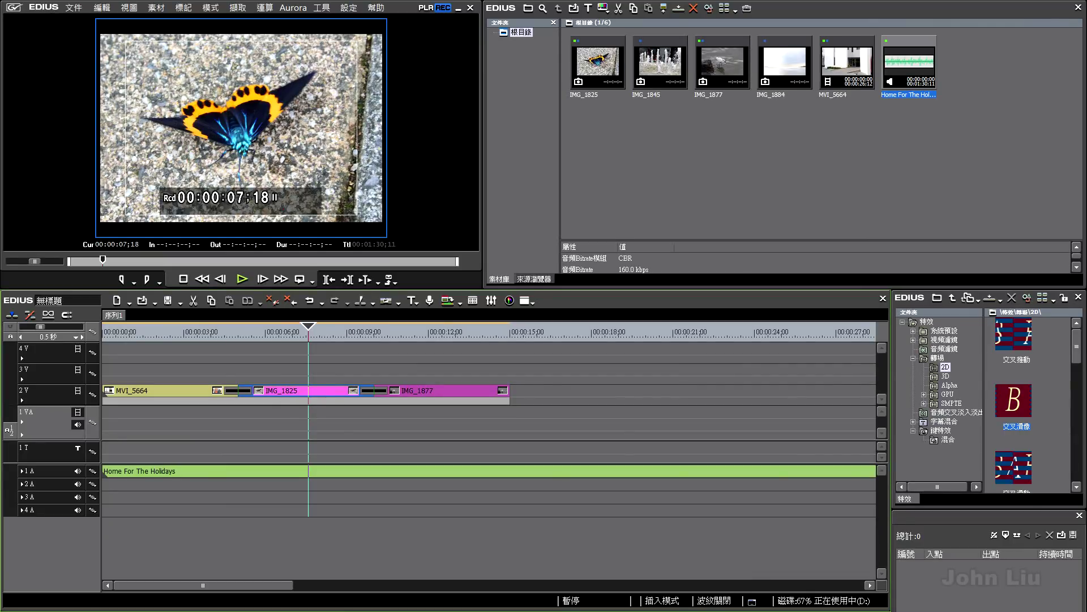
- Lengthen the transition between MVI_5664 and IMG_1825 to span about 00:00:04;07 to 00:00:06;00
left_click(225, 332)
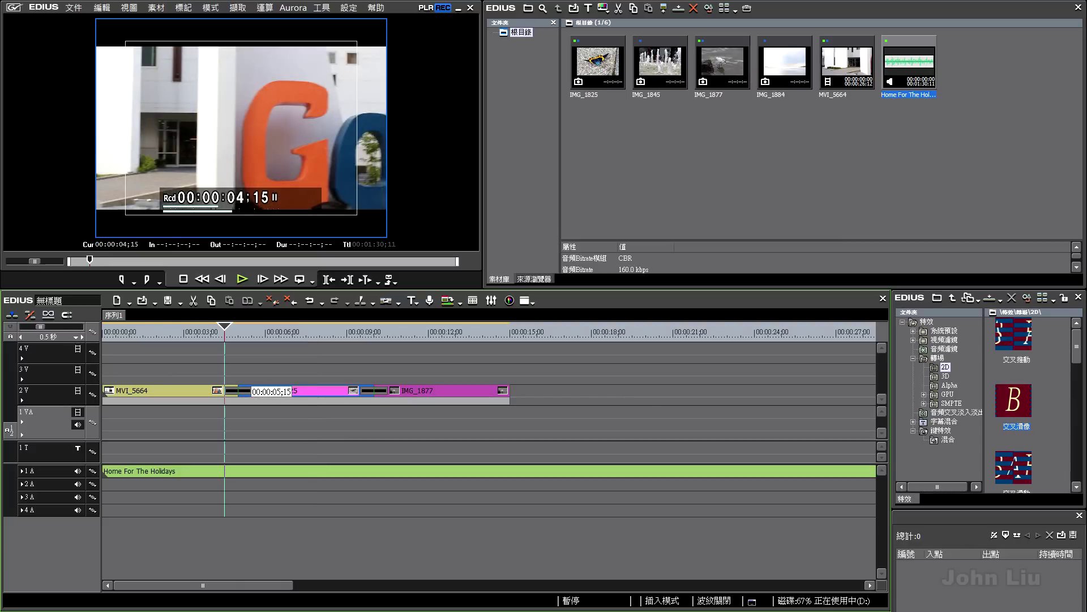
scroll(252, 390, "up", 4)
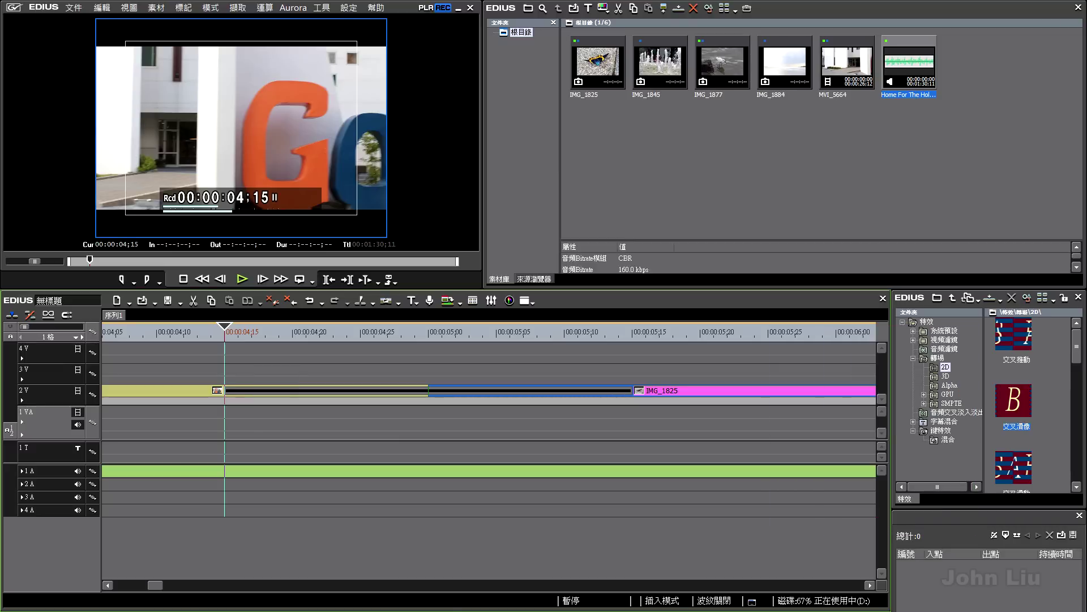
left_click_drag(225, 392, 118, 392)
left_click_drag(635, 392, 835, 392)
- Play the timeline from about 00:00:04;07 across the lengthened transition into IMG_1825
left_click_drag(225, 327, 116, 327)
key("space")
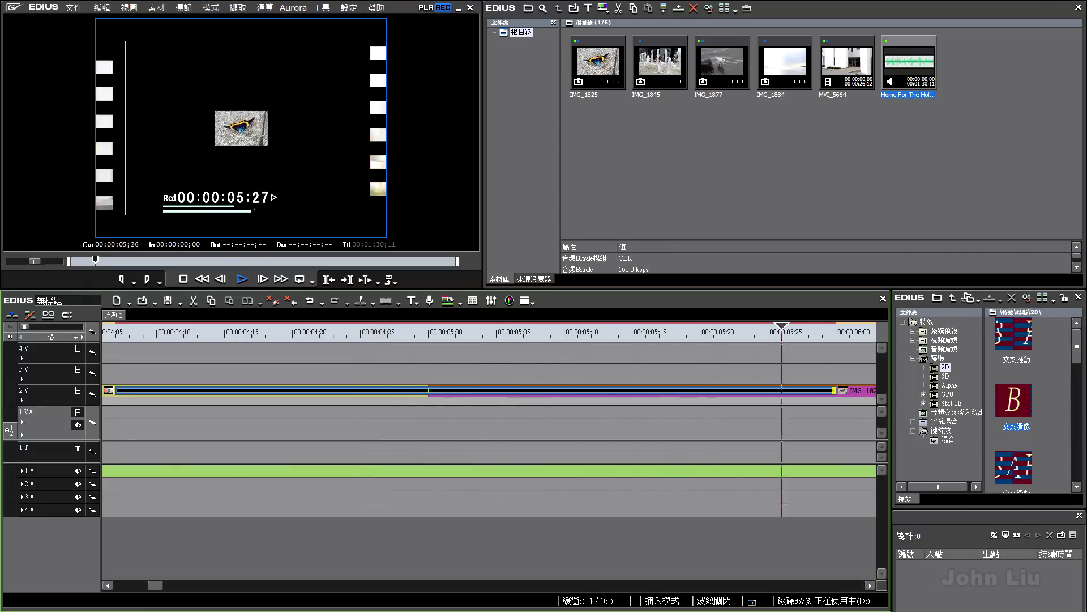
key("space")
- Extend the start of the transition between IMG_1825 and IMG_1877 back to about 00:00:07;05 and play it
key("ctrl+minus")
key("ctrl+minus")
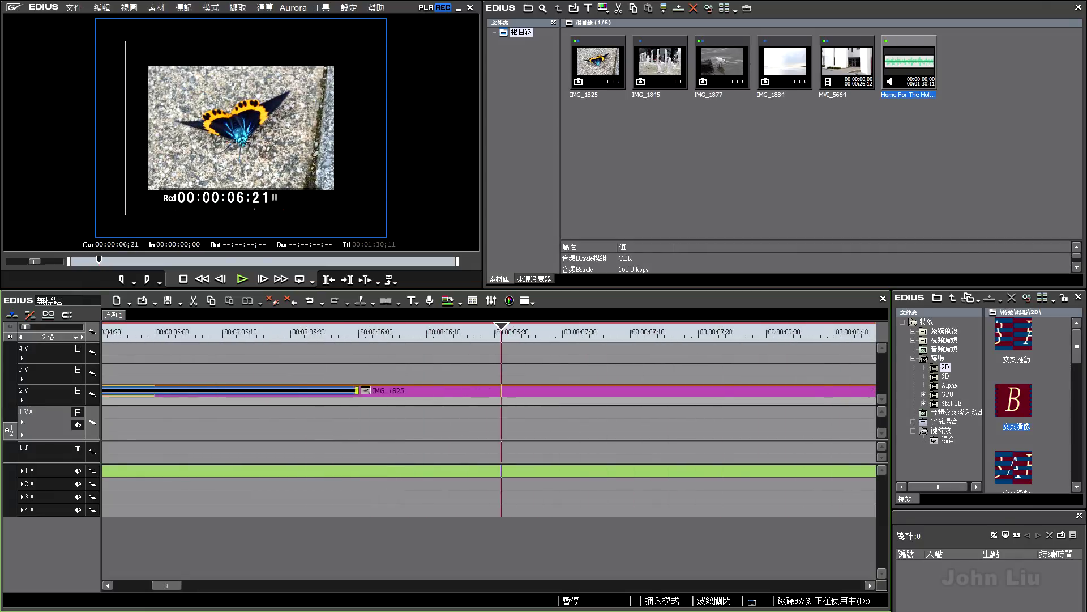
key("Left")
key("Left")
key("Left")
left_click(784, 391)
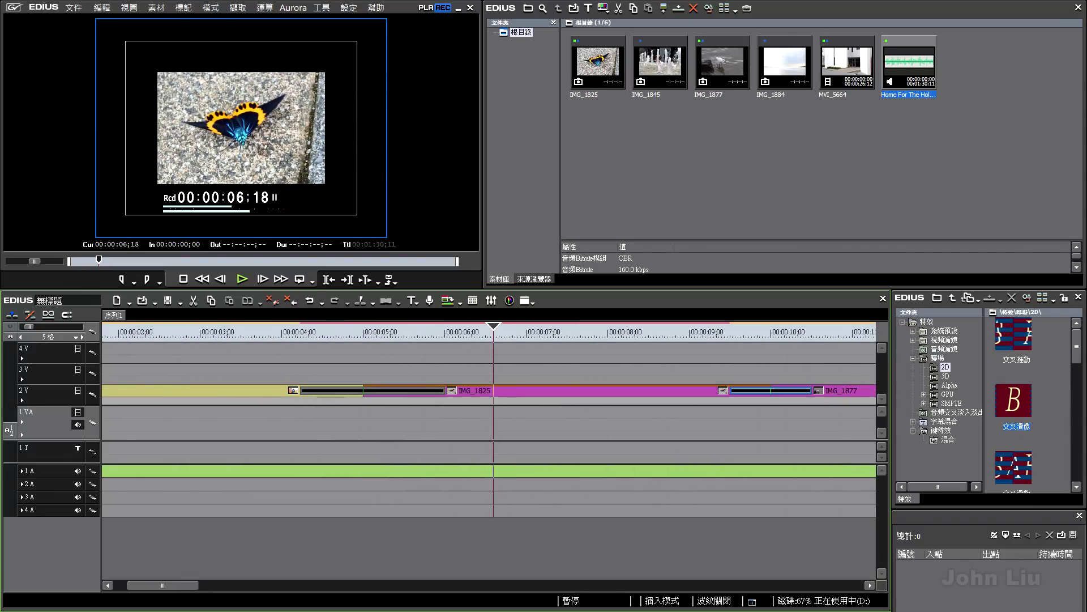
left_click_drag(731, 390, 541, 390)
key("space")
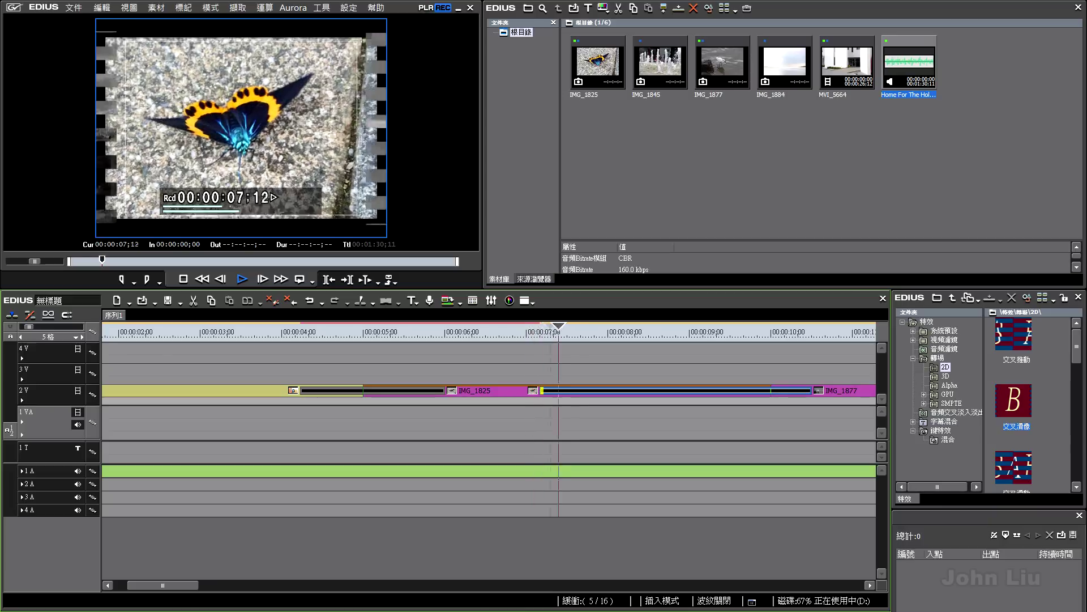
key("space")
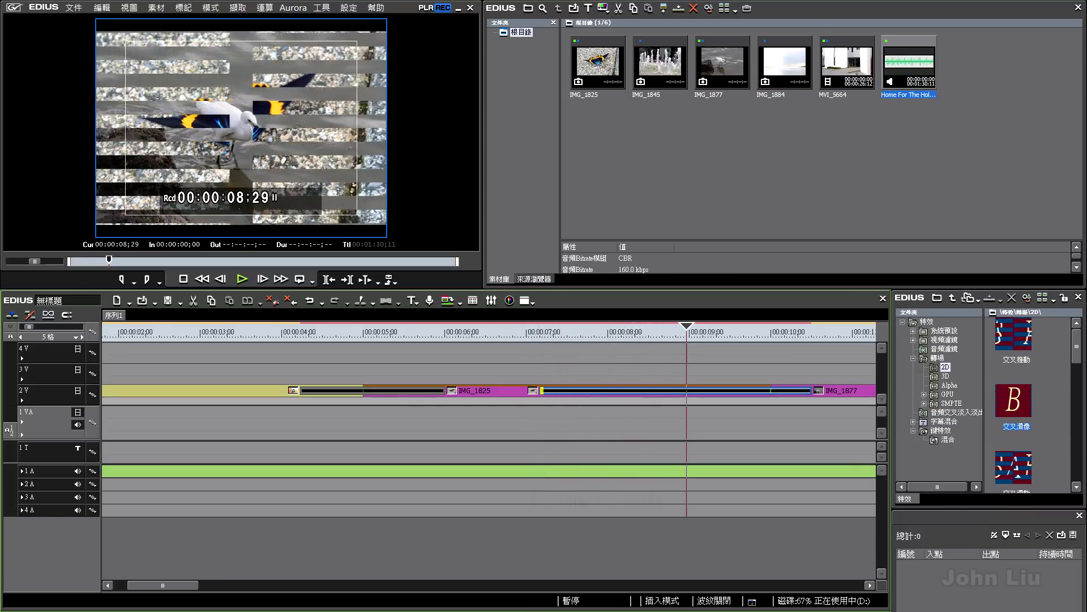
- Mute audio track 1A and play the timeline from about 00:00:07;05 across the transition into IMG_1877
left_click(78, 471)
left_click(540, 331)
key("space")
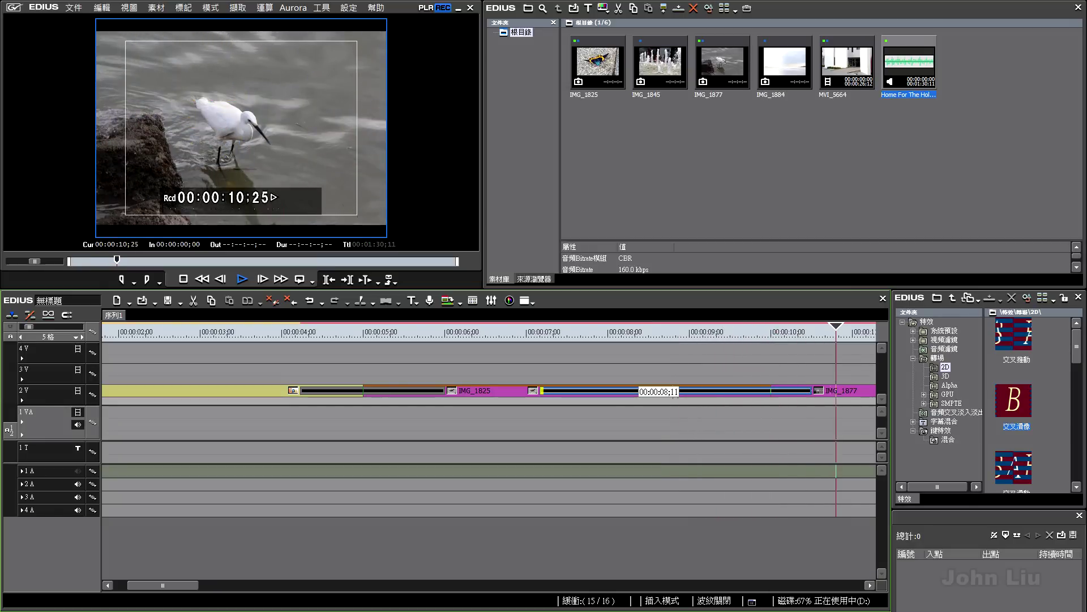
key("space")
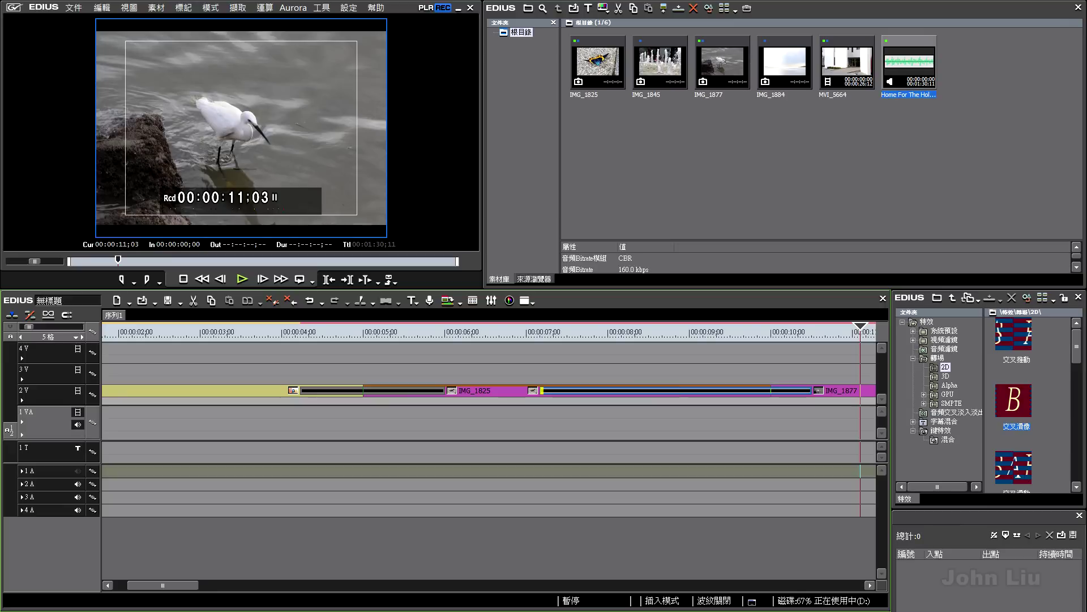
key("Escape")
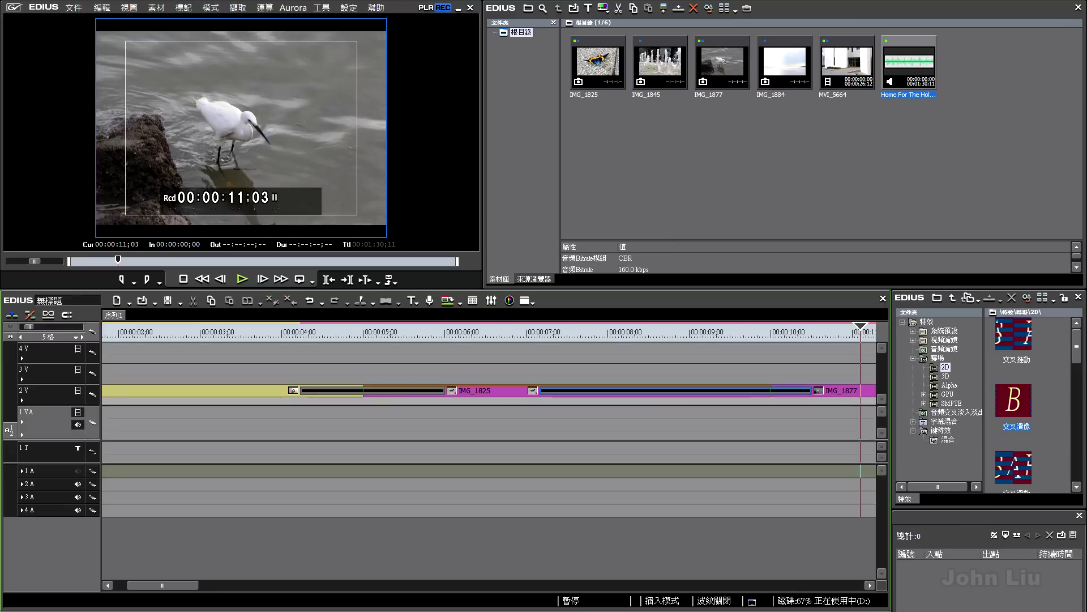
- Place IMG_1845 on track 4V starting at about 00:00:01;24 and play the timeline across the overlap with the lower clips
left_click_drag(660, 62, 116, 360)
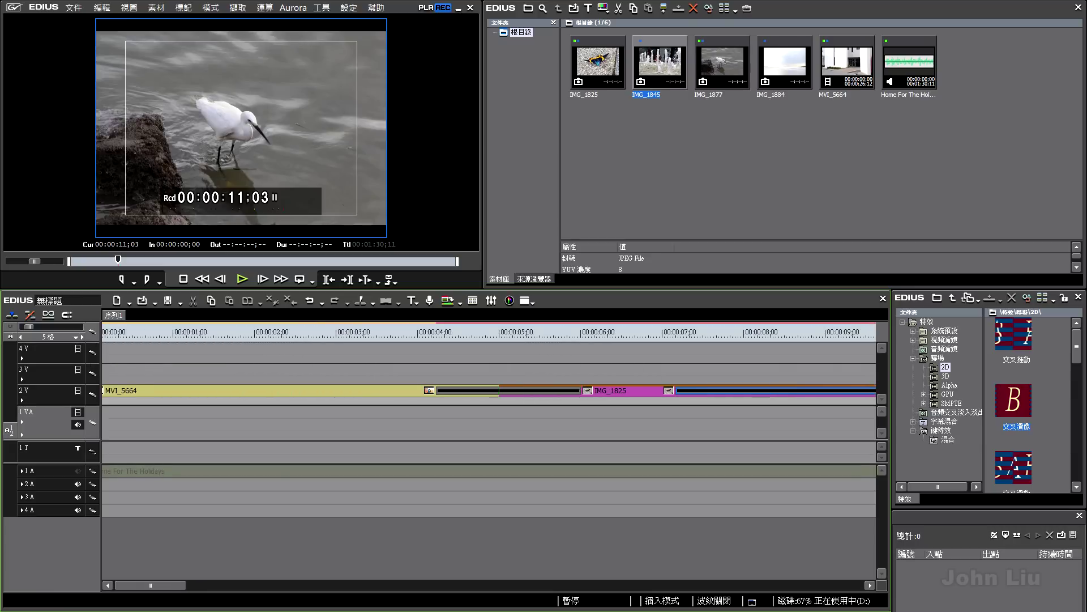
left_click_drag(660, 62, 238, 352)
left_click(255, 332)
left_click(222, 332)
key("space")
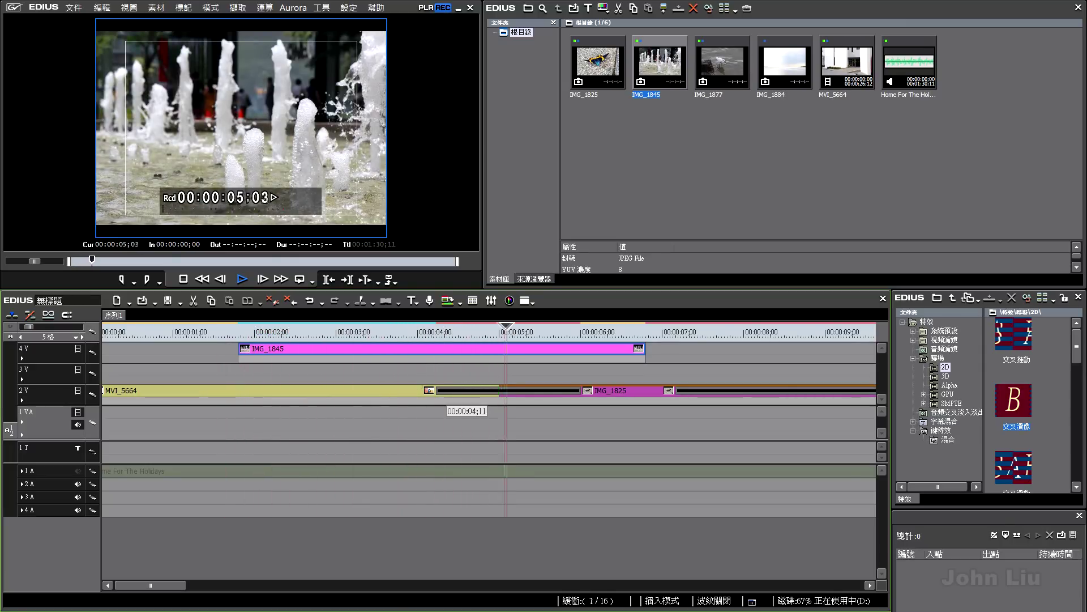
key("space")
key("a")
key("space")
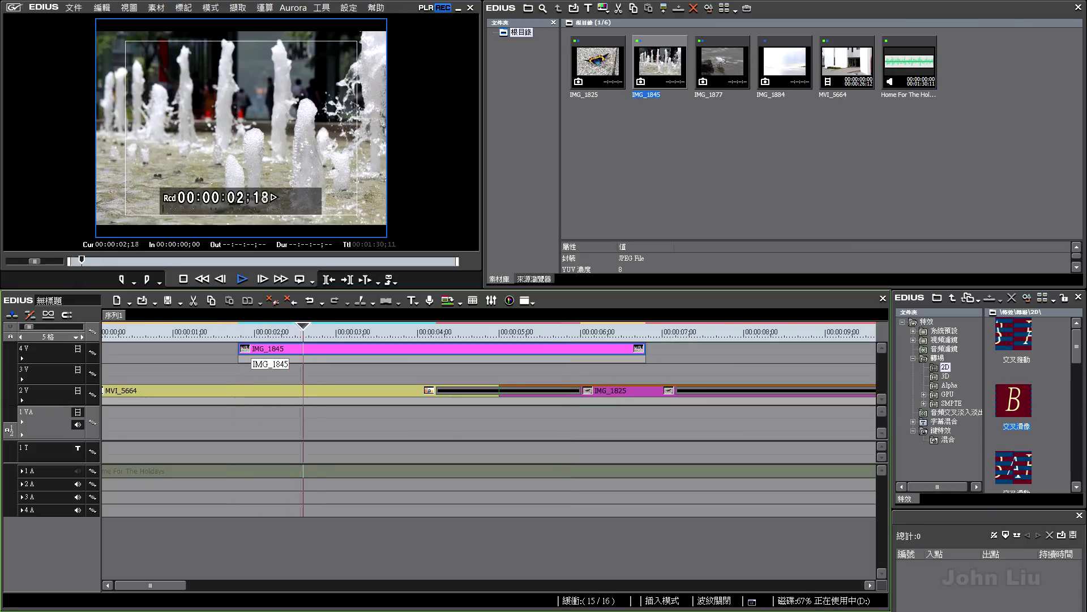
left_click(48, 372)
key("space")
- Move track 4V with IMG_1845 below the MVI_5664 track and scrub the playhead back to about 00:00:03;17
left_click(48, 351)
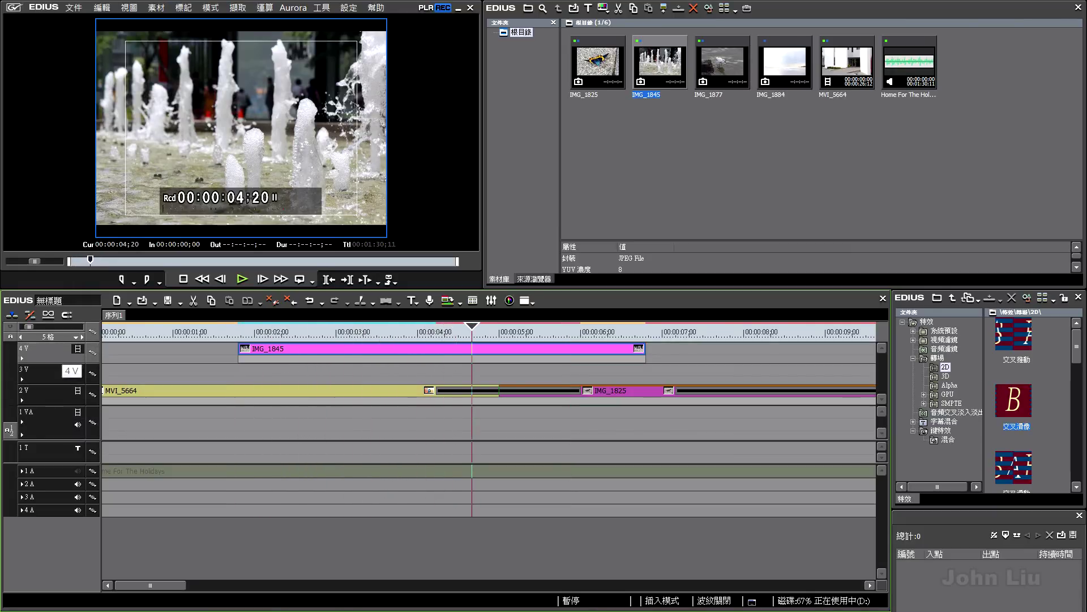
left_click_drag(71, 371, 65, 399)
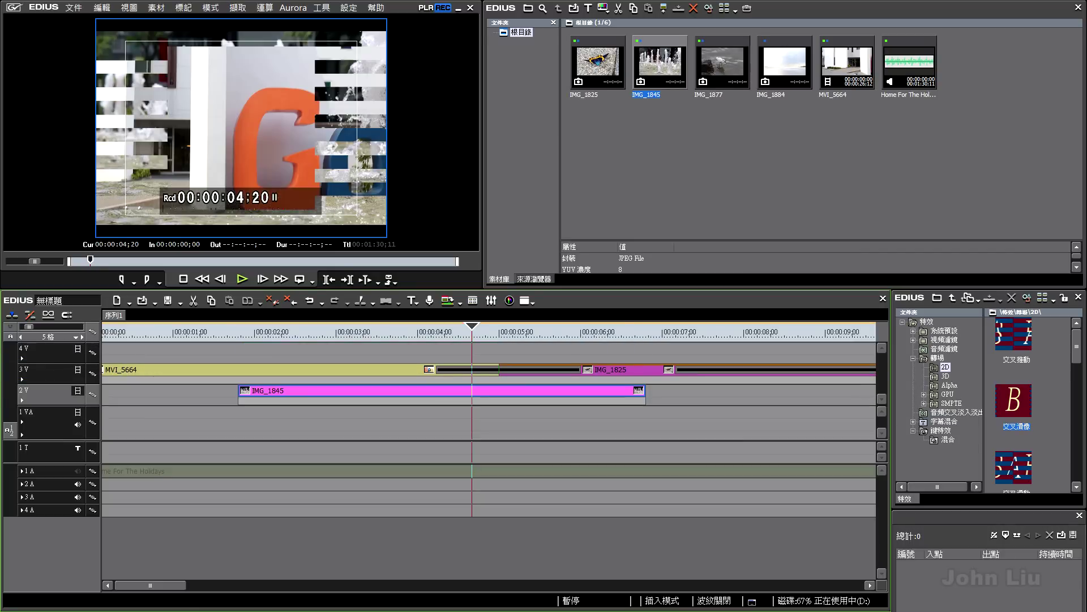
left_click_drag(472, 327, 382, 327)
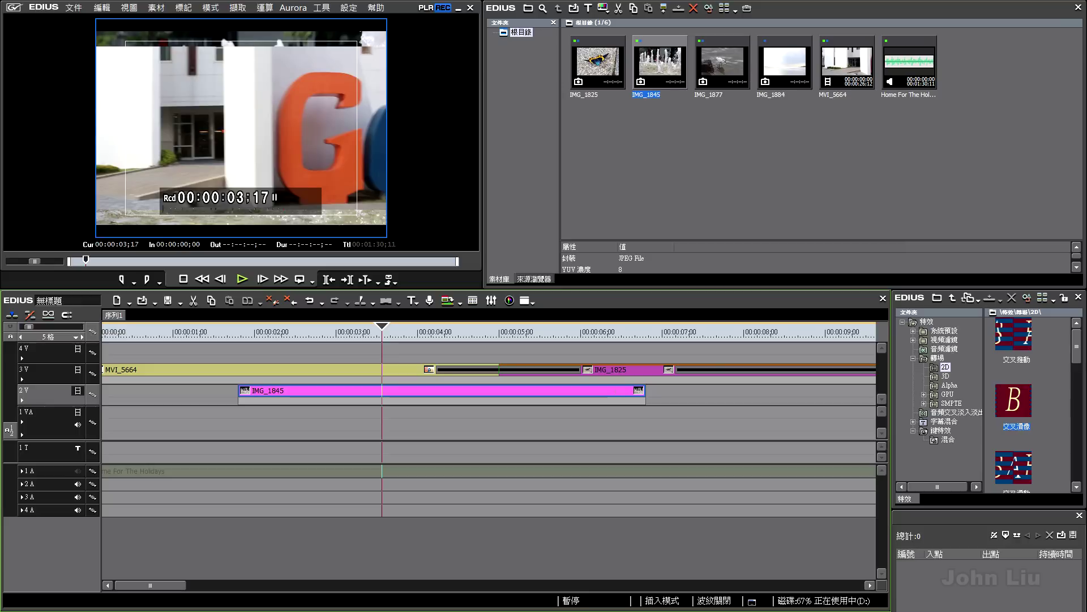
- Move the IMG_1845 track back above the MVI_5664 track and bring the playhead to 00:00:07;05
left_click_drag(44, 391, 44, 363)
left_click_drag(304, 327, 667, 327)
key("Right")
key("Right")
key("Right")
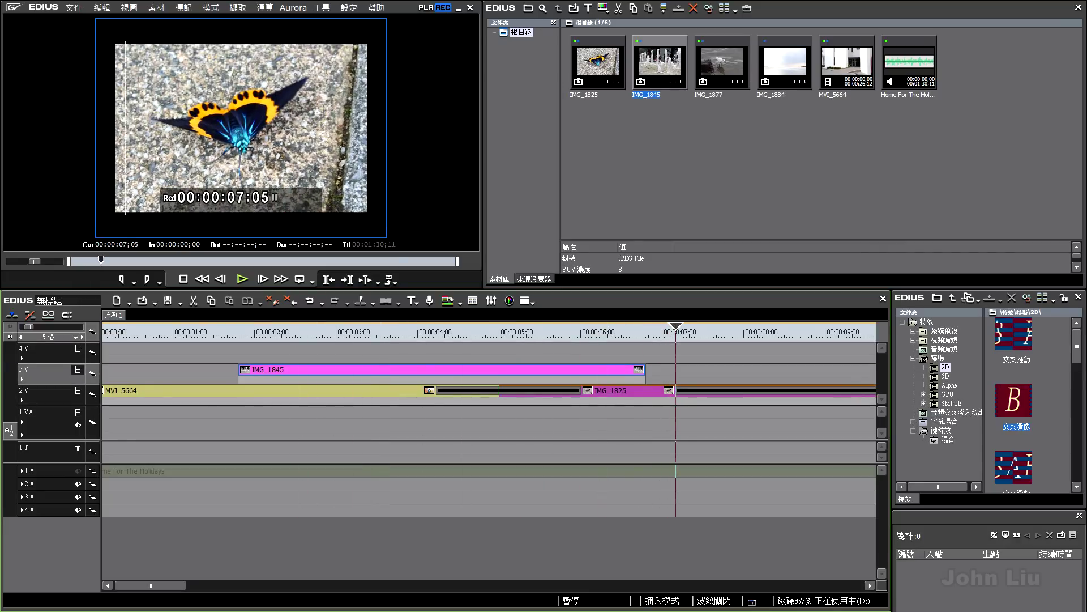
- Unmute audio track 1A and move IMG_1845 along track 3V so it starts at about 00:00:12;28, overlapping the end of IMG_1877
key("ctrl+minus")
key("ctrl+minus")
key("ctrl+minus")
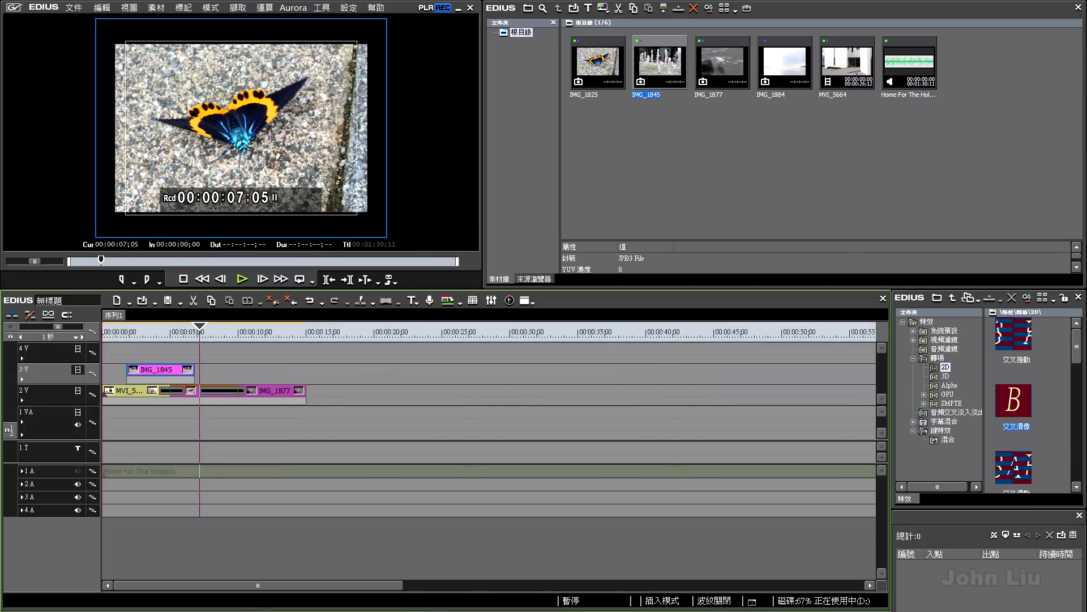
left_click(77, 471)
left_click_drag(161, 369, 312, 369)
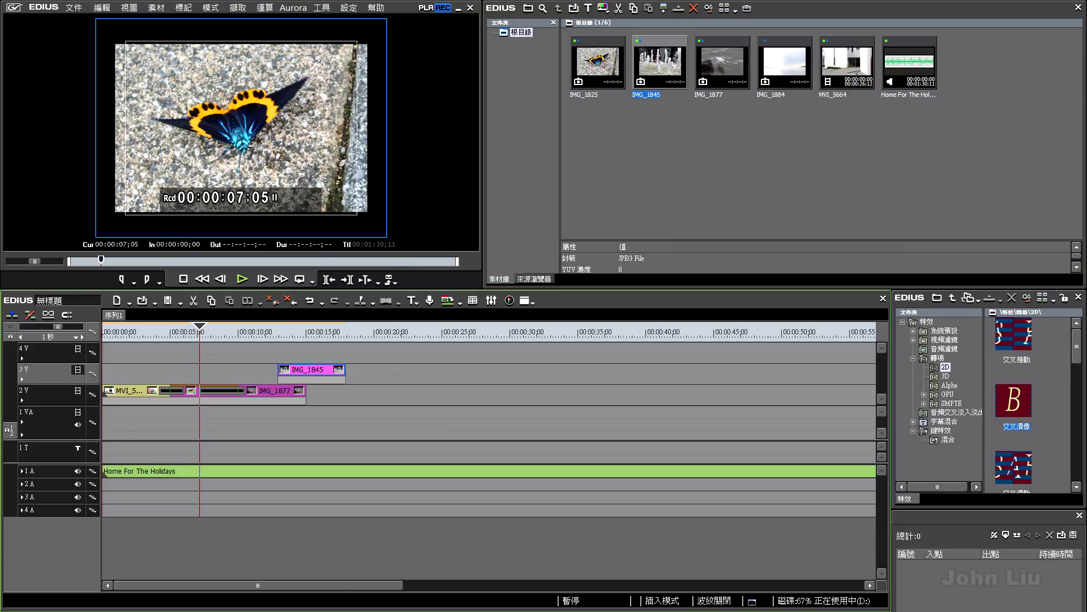
- Split the Home For The Holidays audio at the end of IMG_1845, 00:00:17;28, and delete the part after it
key("Home")
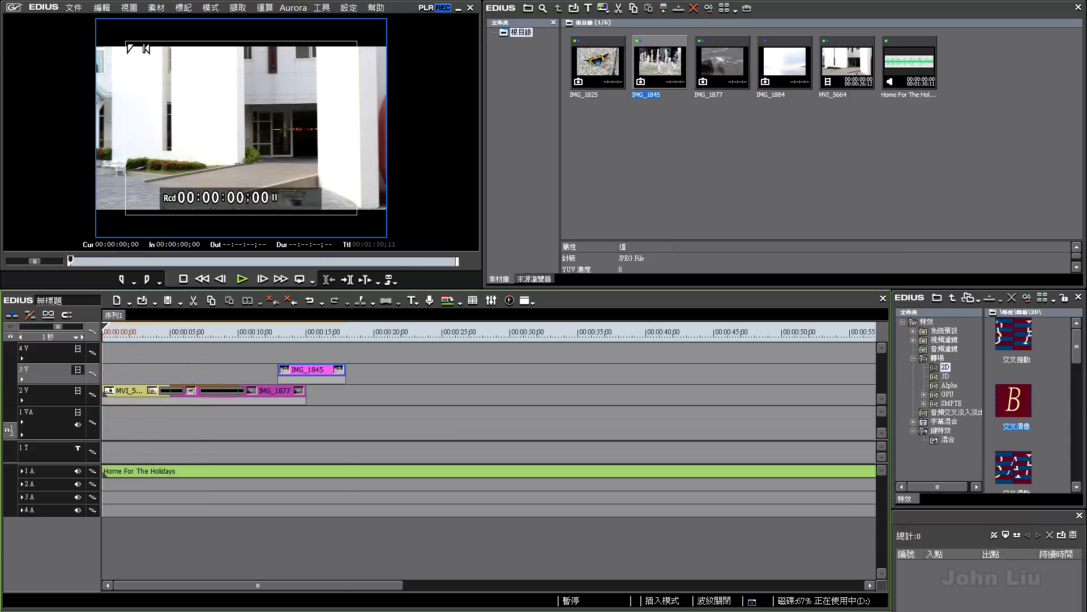
key("s")
key("s")
left_click(357, 471)
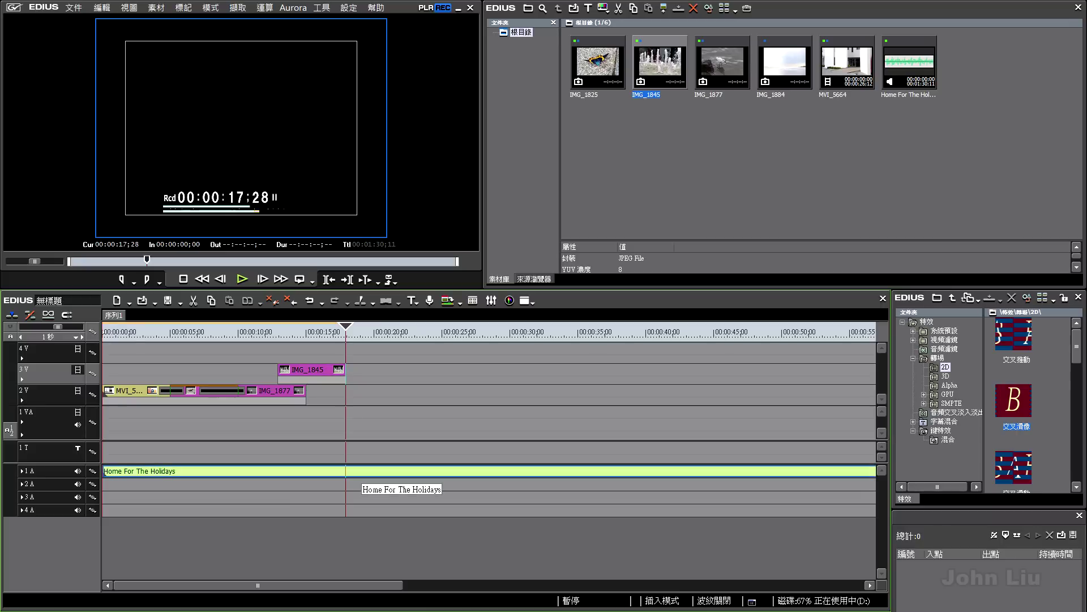
key("c")
key("Delete")
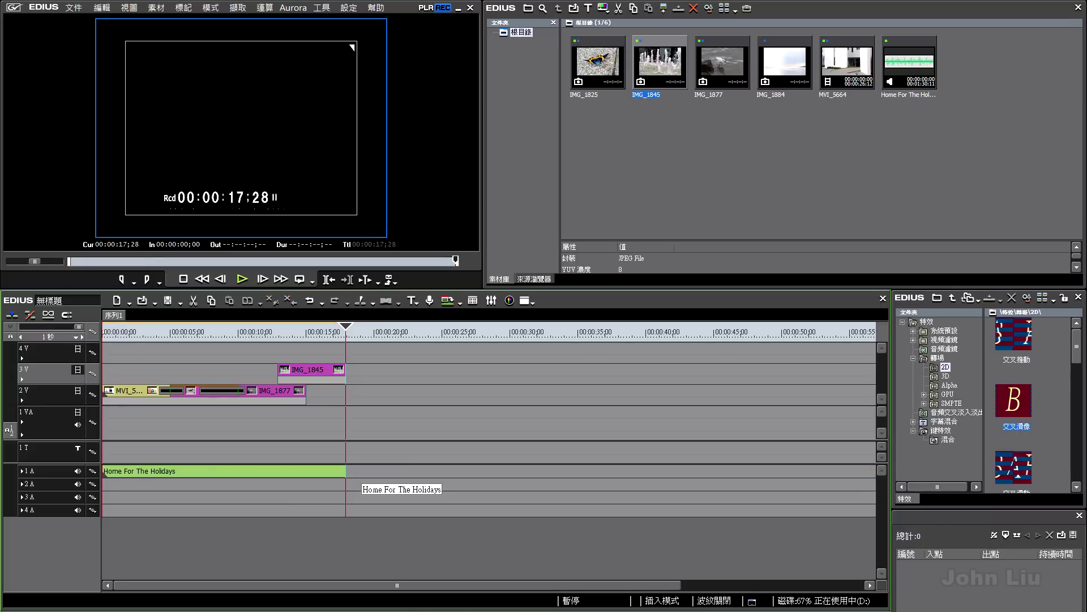
- Return the playhead to the start of the timeline and look through the available export options
left_click(152, 327)
left_click_drag(152, 327, 102, 327)
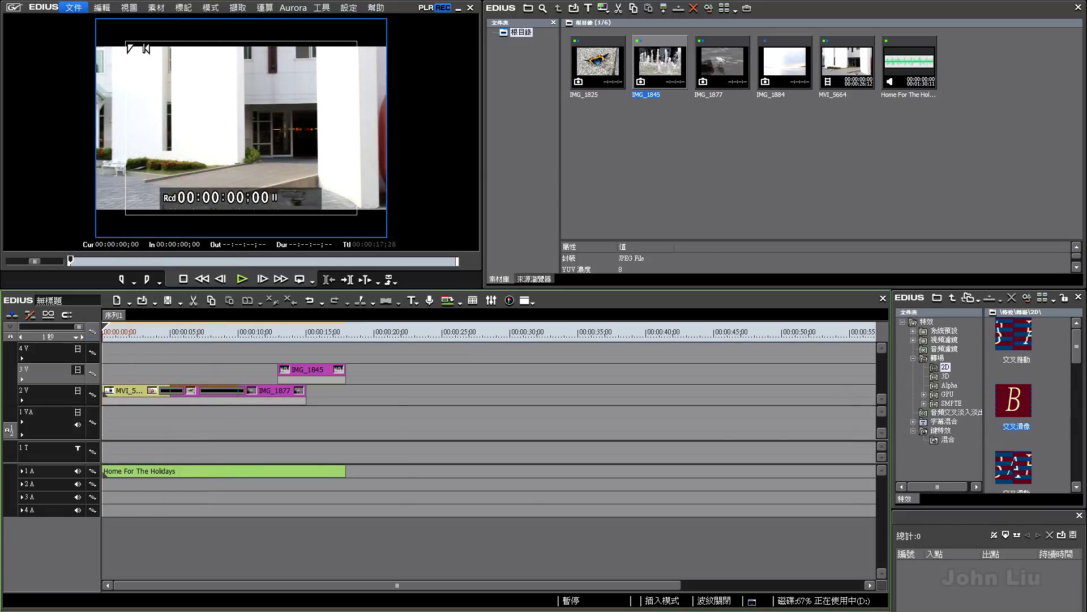
left_click(73, 7)
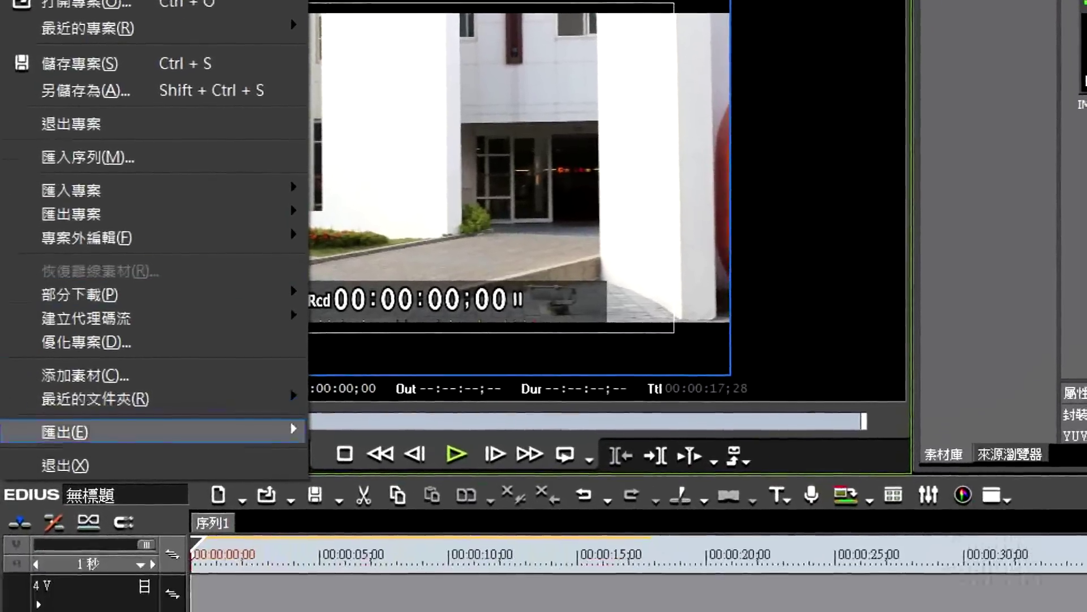
mouse_move(66, 502)
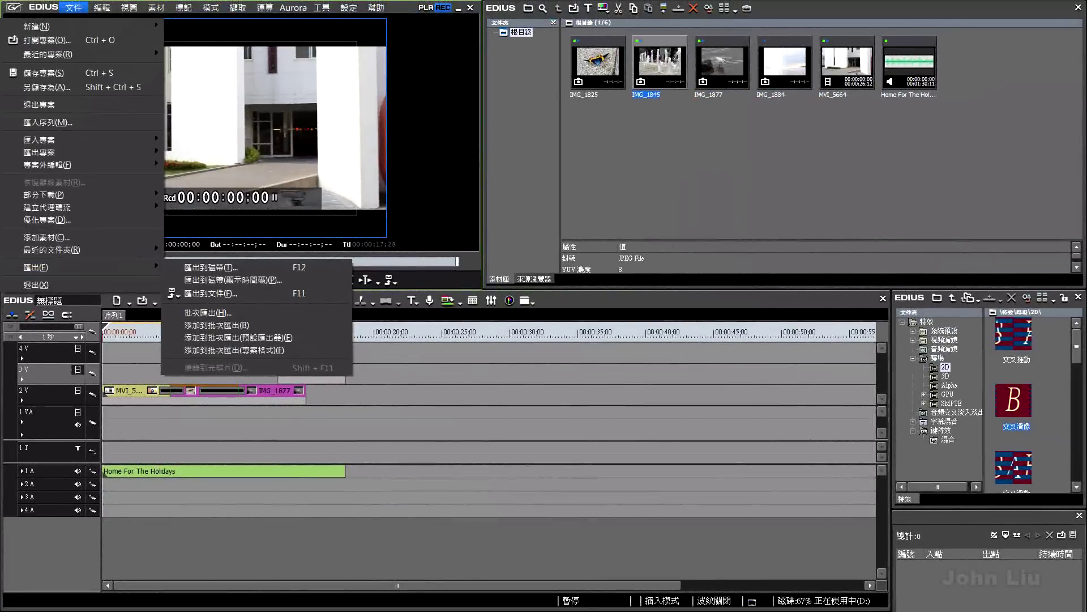
key("Escape")
key("Escape")
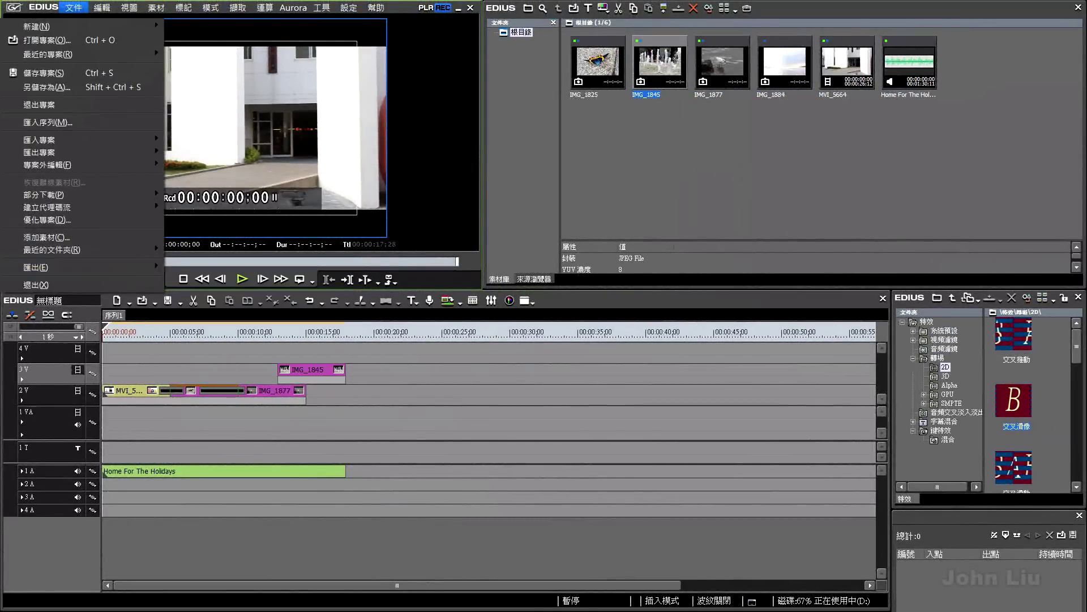
- Mark In and Out points around IMG_1845, from 00:00:12;28 to 00:00:17;28
left_click(138, 331)
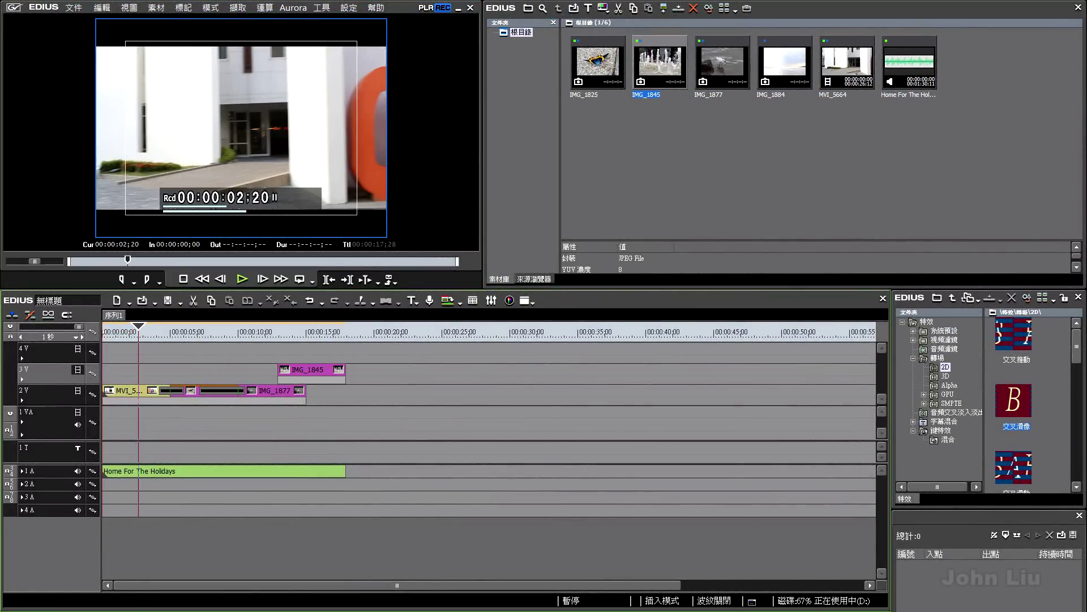
left_click(128, 332)
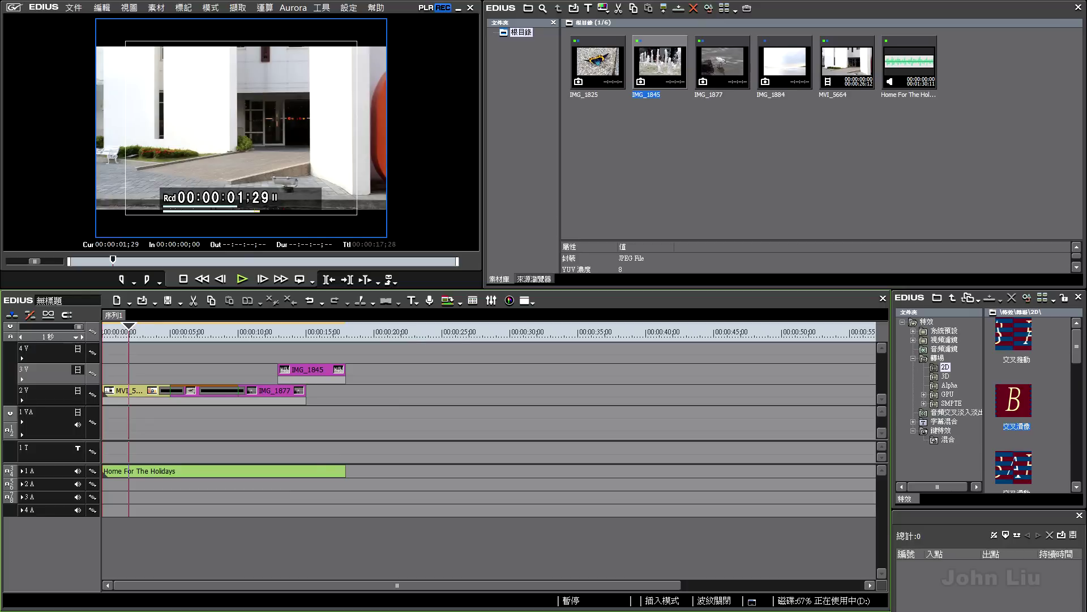
left_click_drag(128, 327, 320, 327)
key("z")
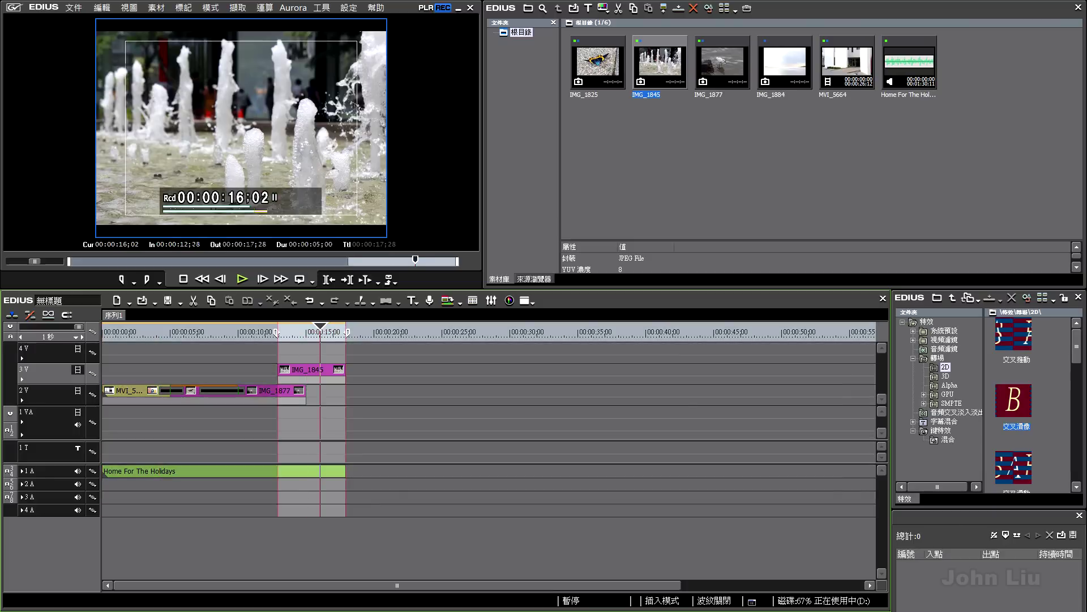
- Extend the In point back to 00:00:00;00 so the whole sequence is marked, and return the playhead to the start
left_click(347, 333)
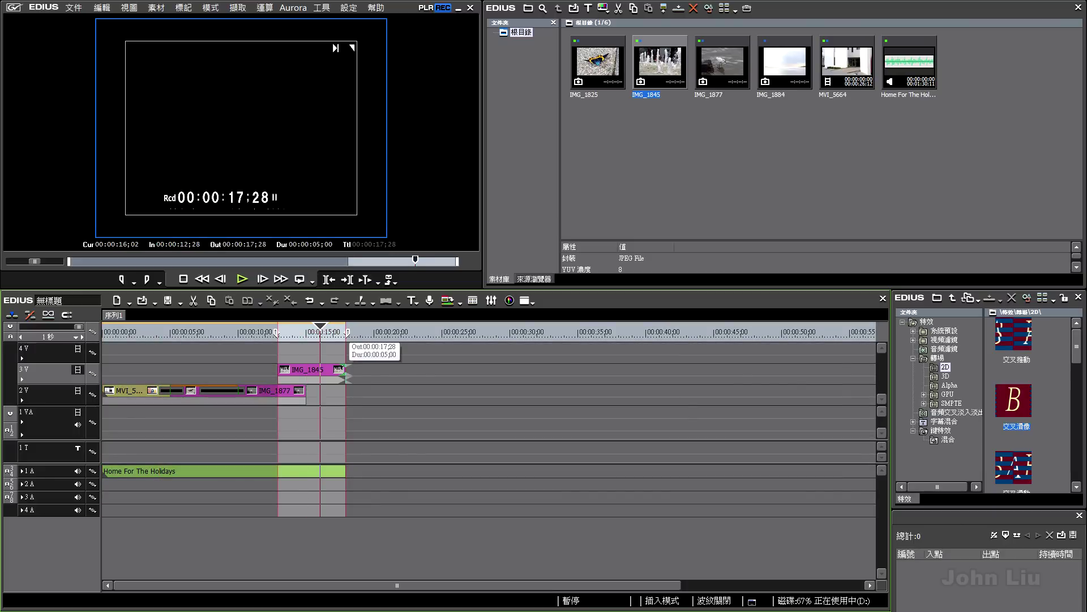
left_click_drag(277, 332, 104, 332)
left_click_drag(170, 328, 103, 328)
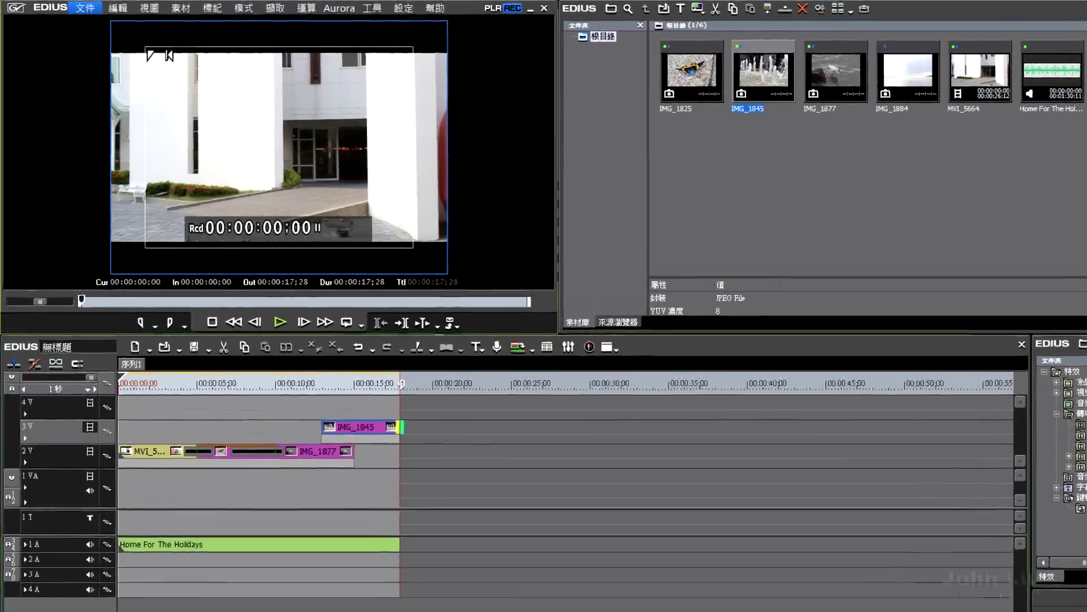
- Open the export-to-file settings for the marked sequence
left_click(74, 8)
key("Right")
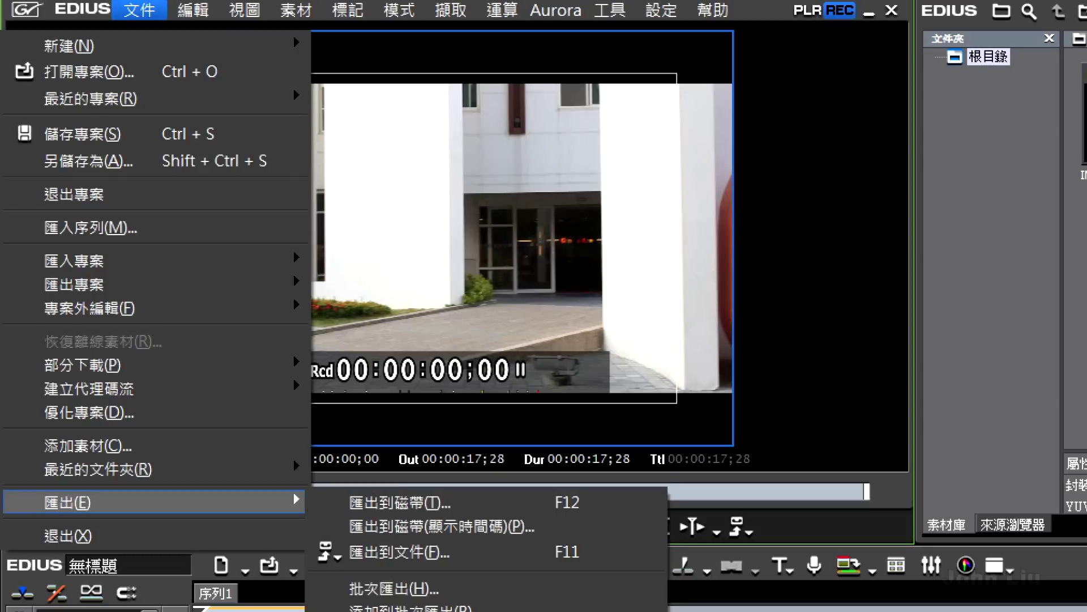
key("Right")
key("Left")
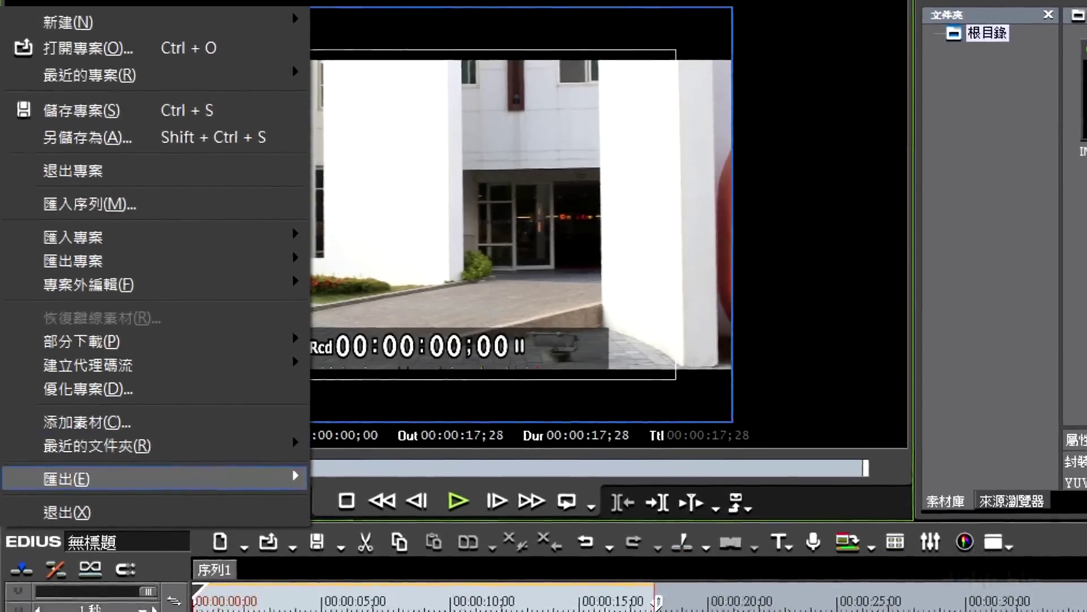
key("Right")
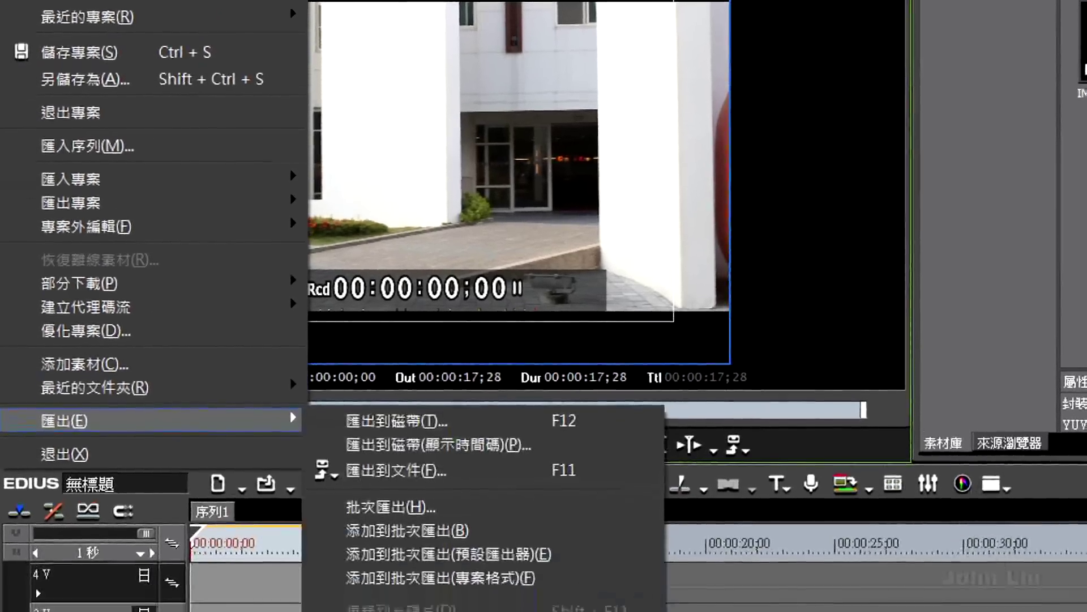
key("Down")
key("Down")
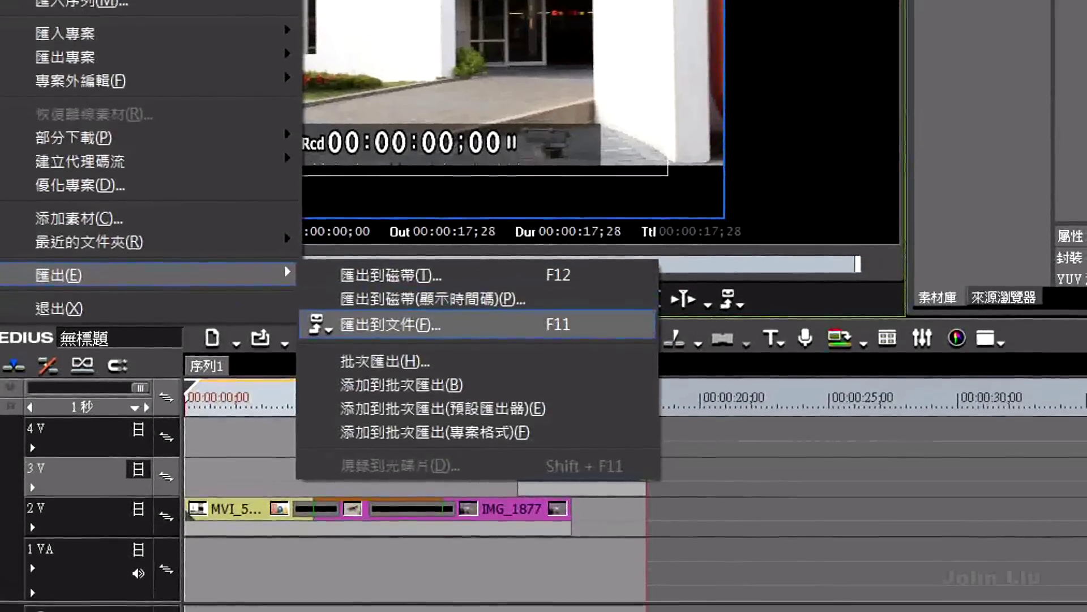
key("Return")
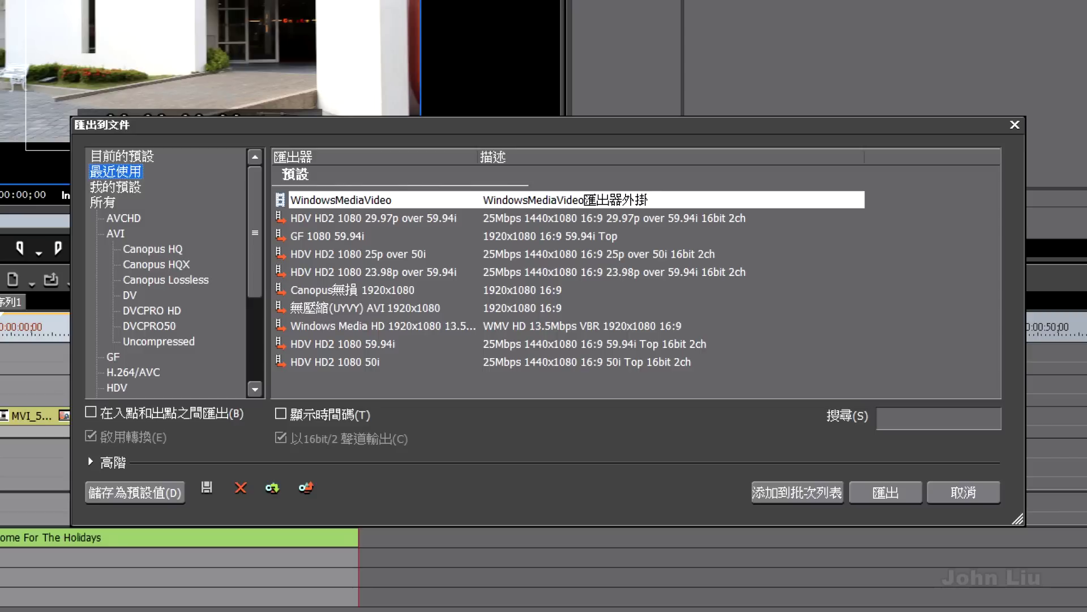
- Browse the export format categories and select the WindowsMediaVideo exporter
scroll(167, 271, "down", 3)
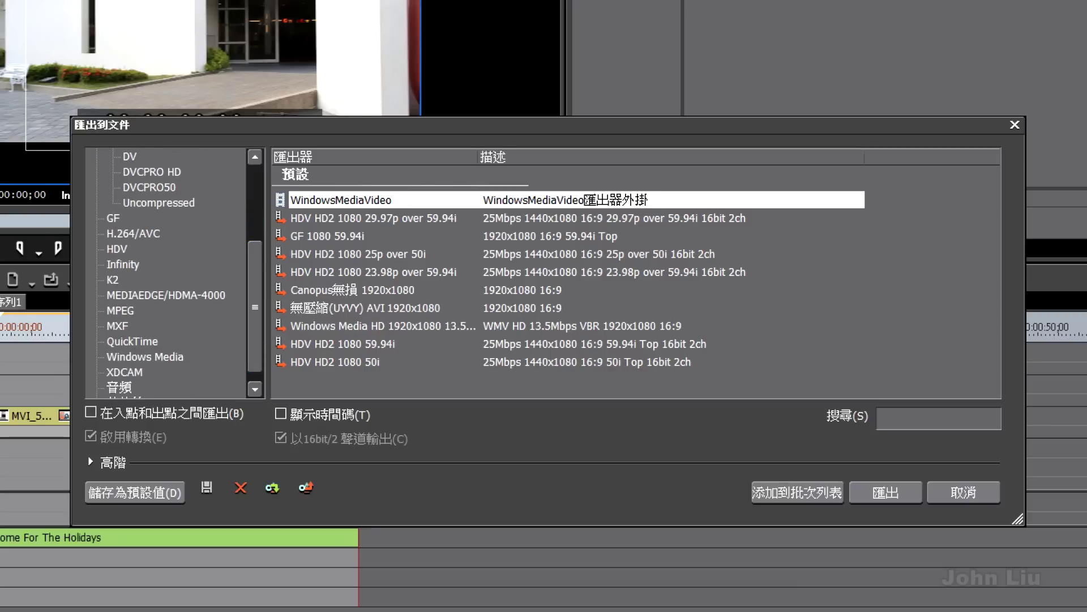
scroll(167, 272, "up", 3)
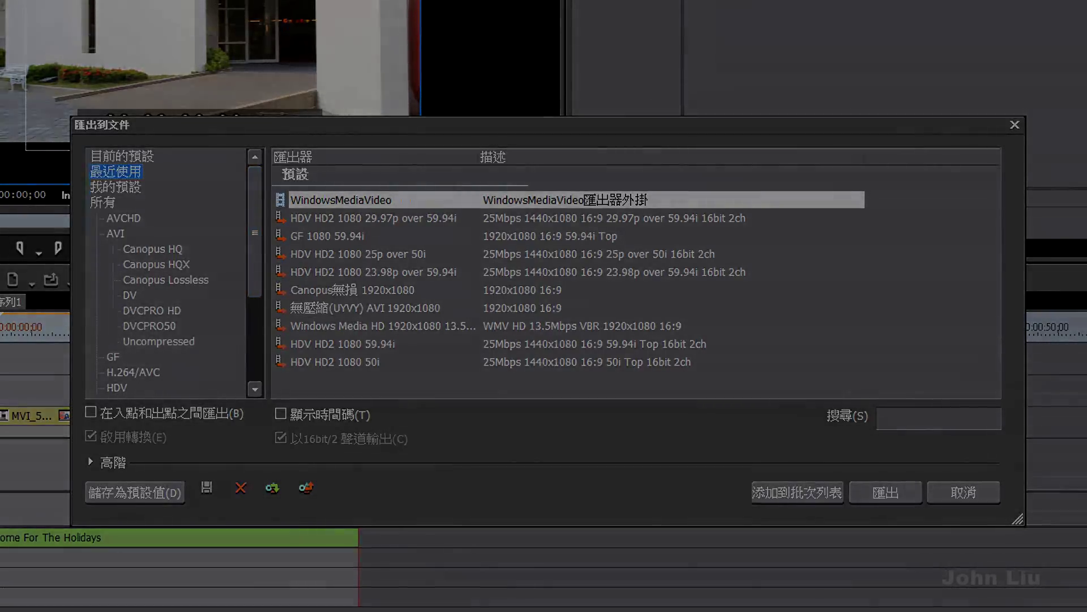
left_click(341, 200)
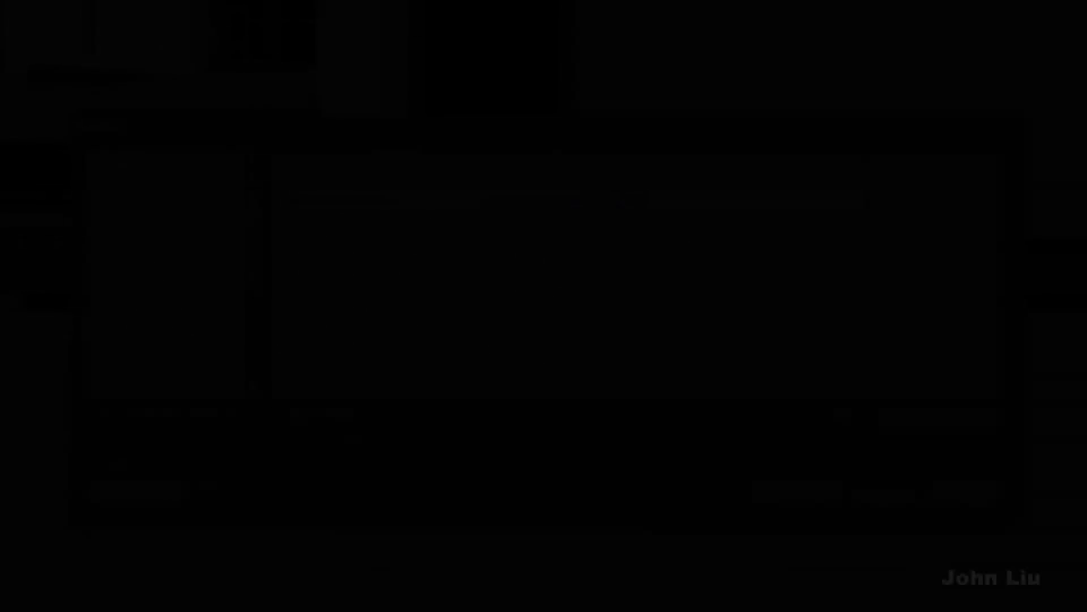